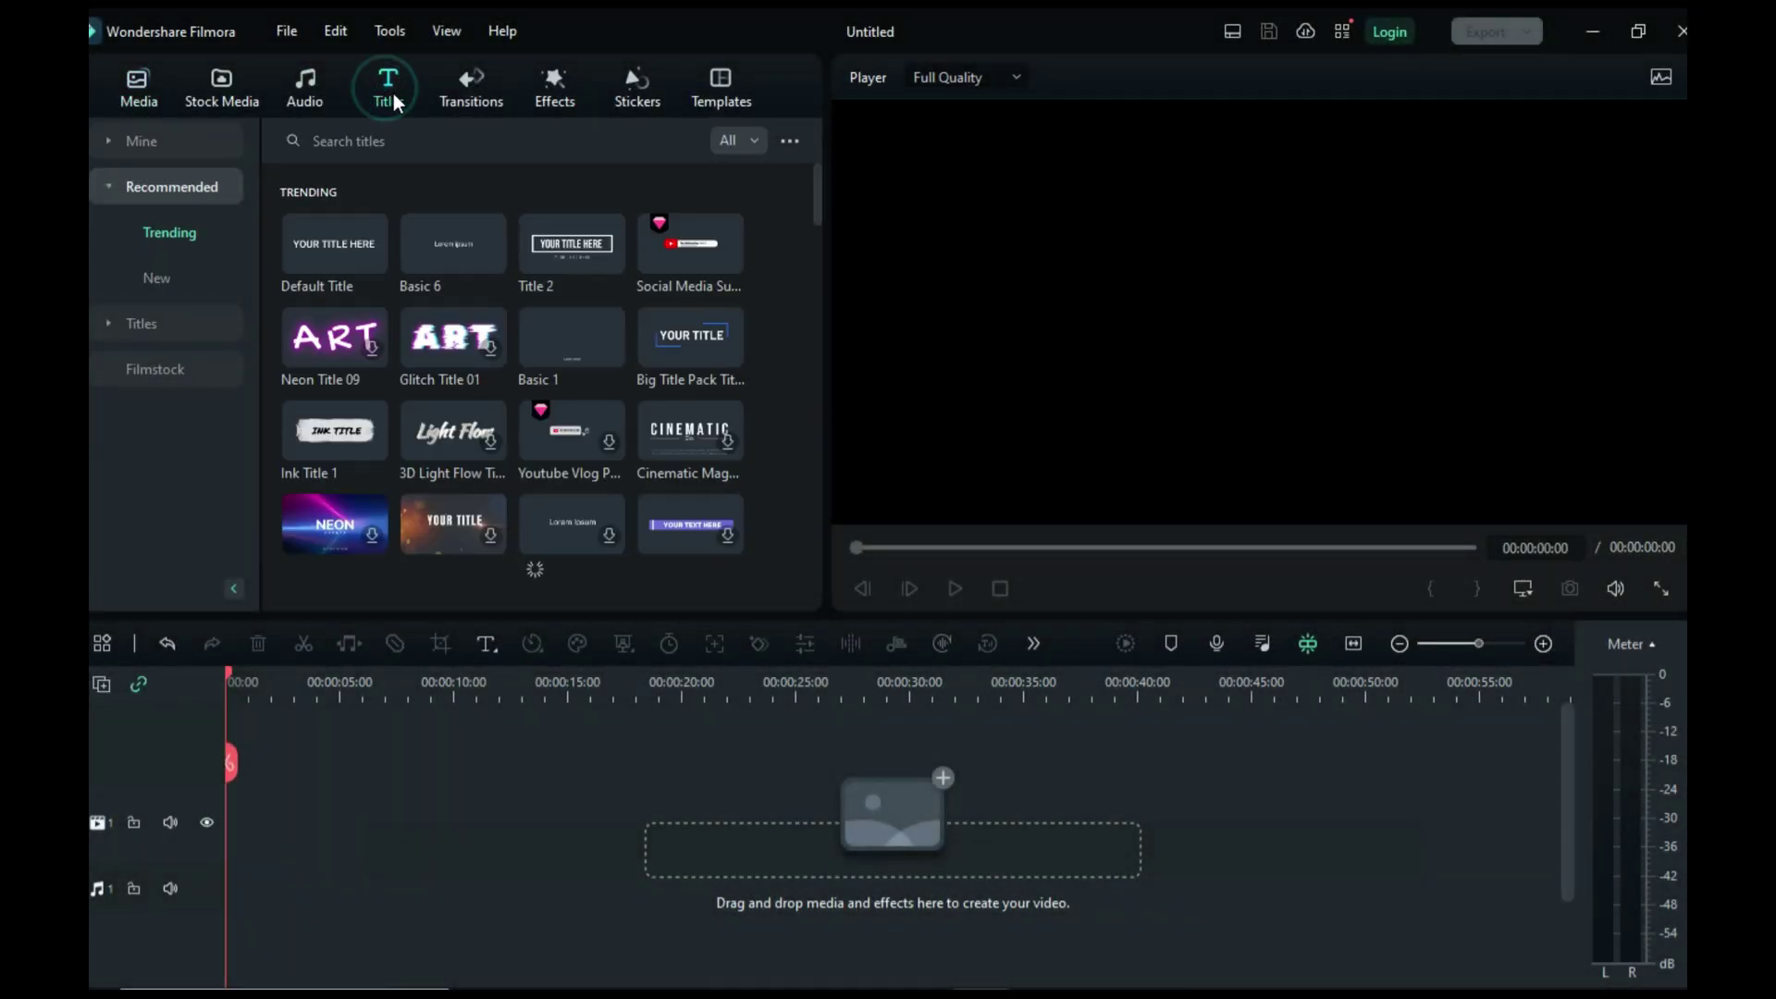
Step: Add the Default Title to the first video track and set its length to 10 seconds
{"action": "left_click_drag", "start_coordinate": [334, 244], "coordinate": [457, 818]}
{"action": "left_click", "coordinate": [582, 683]}
{"action": "scroll", "coordinate": [585, 689], "scroll_direction": "up", "scroll_amount": 5}
{"action": "left_click_drag", "start_coordinate": [1081, 824], "coordinate": [1004, 828]}
{"action": "scroll", "coordinate": [421, 831], "scroll_direction": "down", "scroll_amount": 2}
{"action": "scroll", "coordinate": [419, 829], "scroll_direction": "down", "scroll_amount": 5}
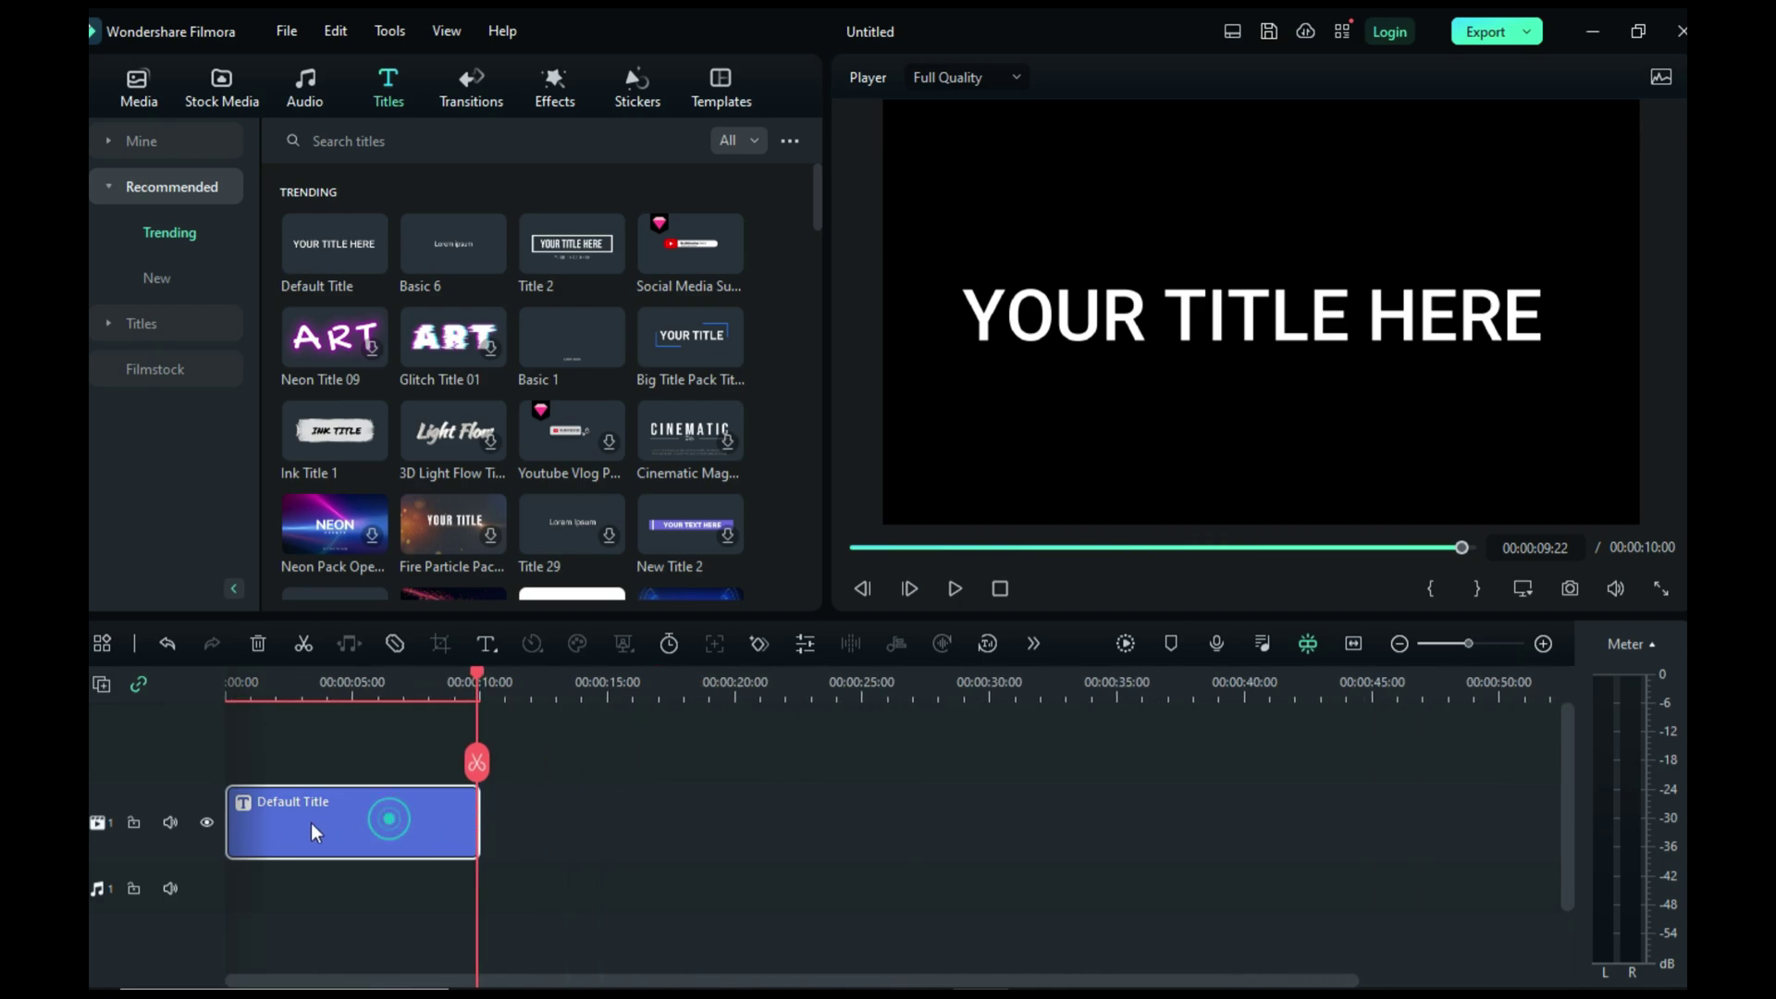
Step: Replace the title clip's placeholder text with FILMORA
{"action": "double_click", "coordinate": [390, 825]}
{"action": "left_click", "coordinate": [525, 264]}
{"action": "key", "text": "ctrl+a"}
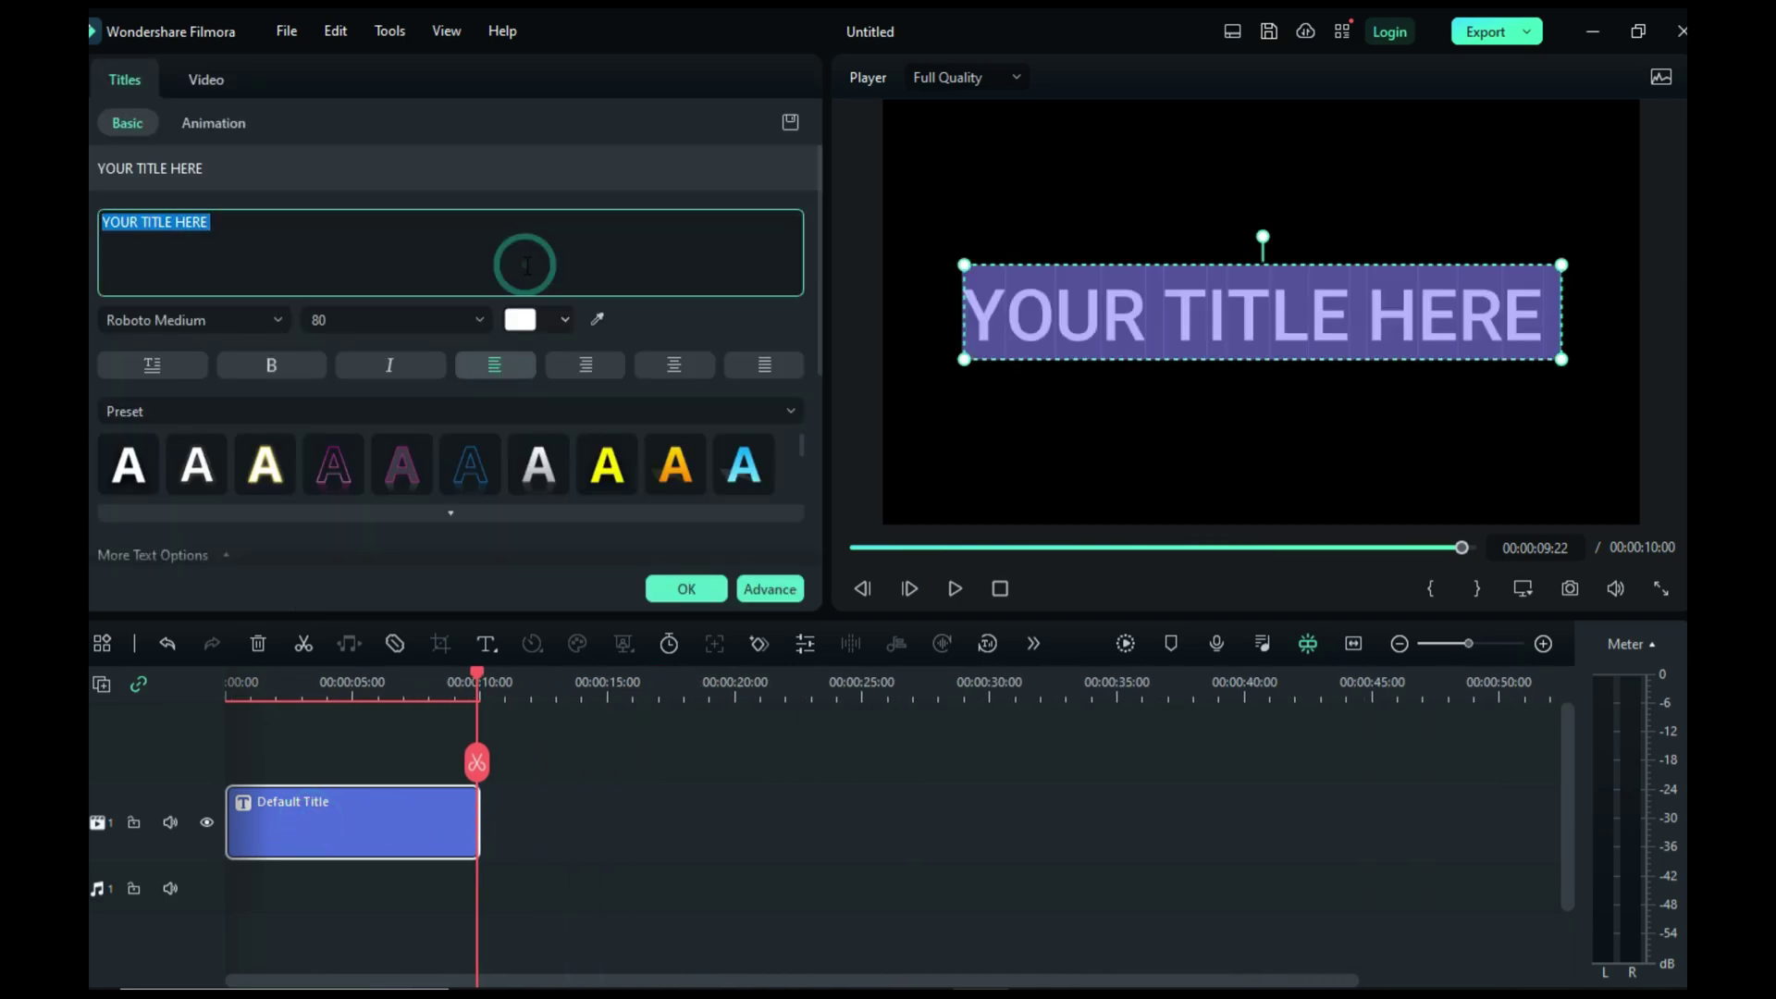
{"action": "type", "text": "FILMORA"}
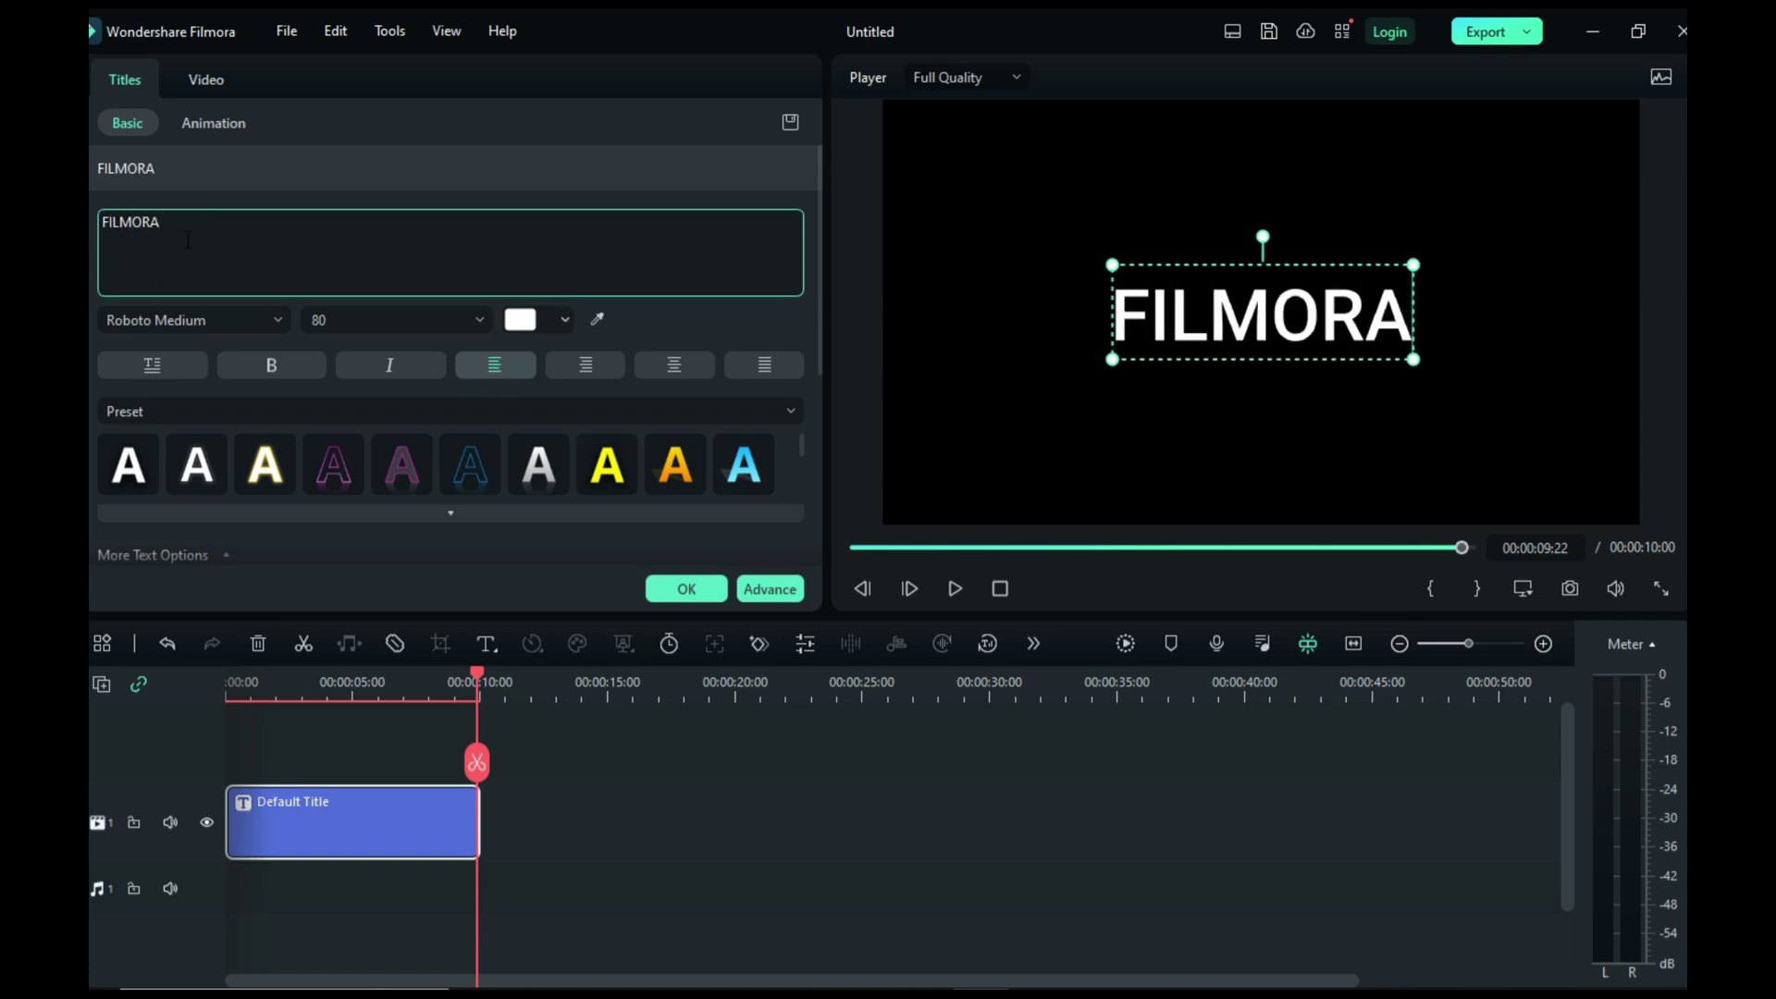
Step: Change the FILMORA title's font to Teko Bold
{"action": "left_click", "coordinate": [205, 319]}
{"action": "type", "text": "TEKO"}
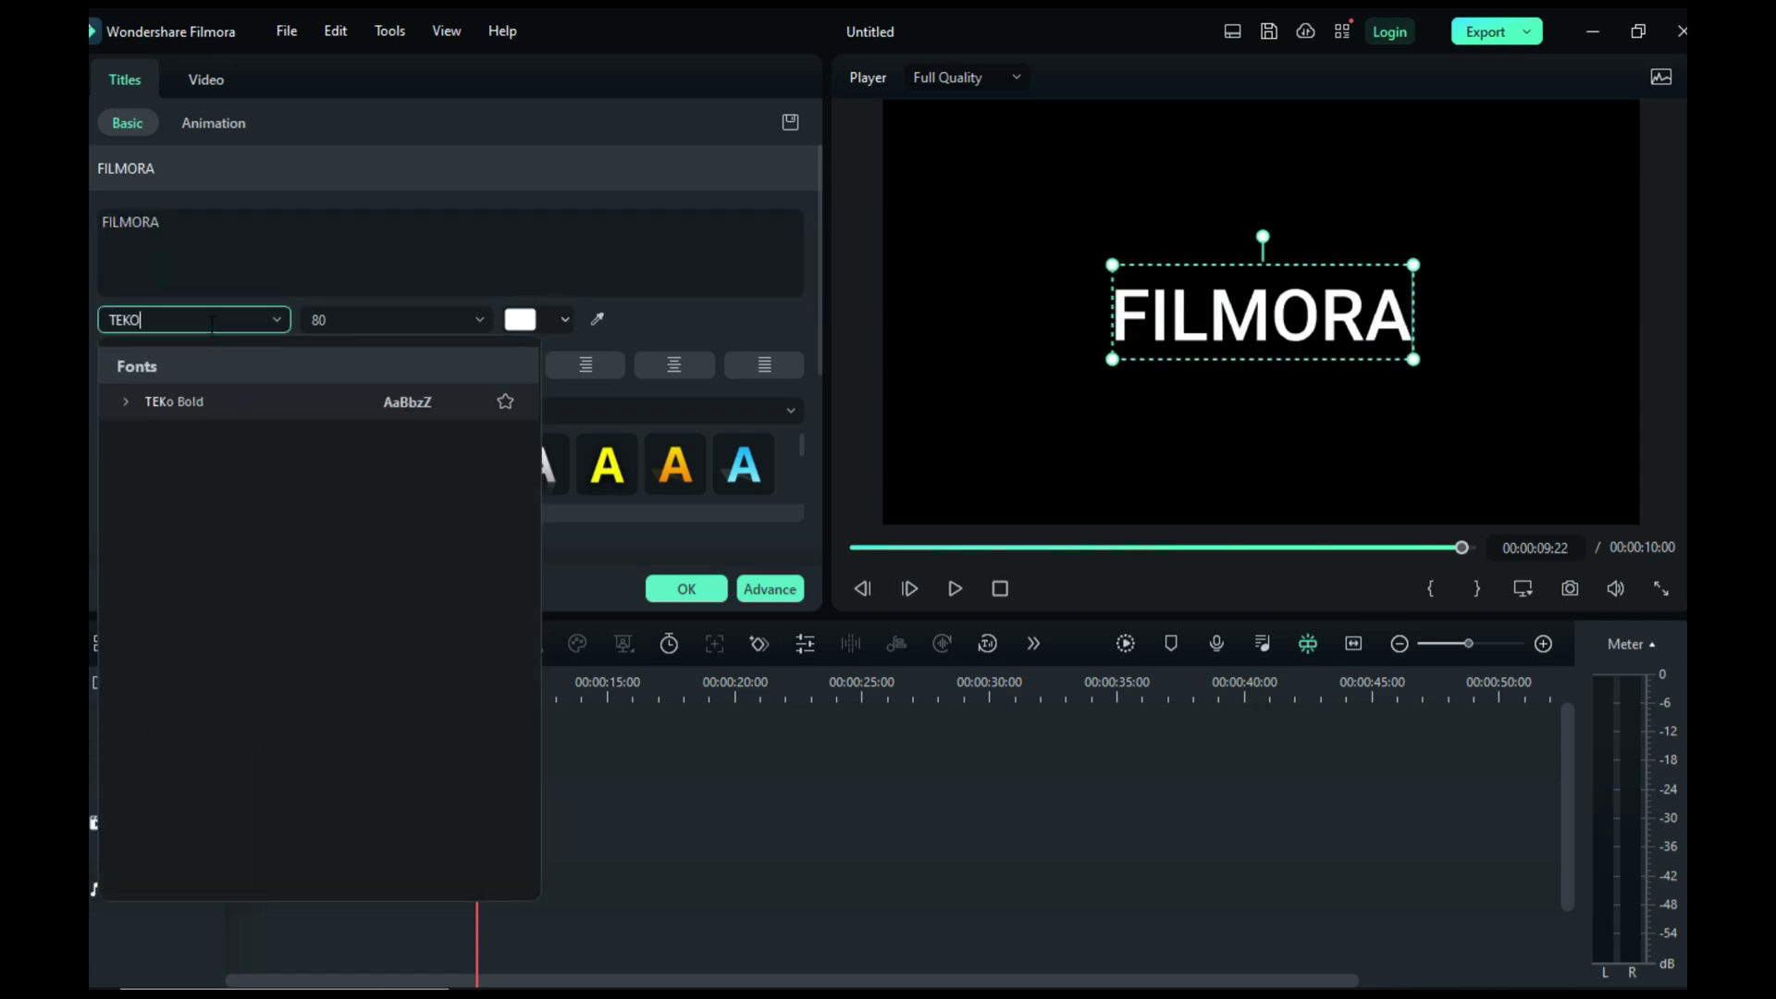
{"action": "left_click", "coordinate": [208, 404]}
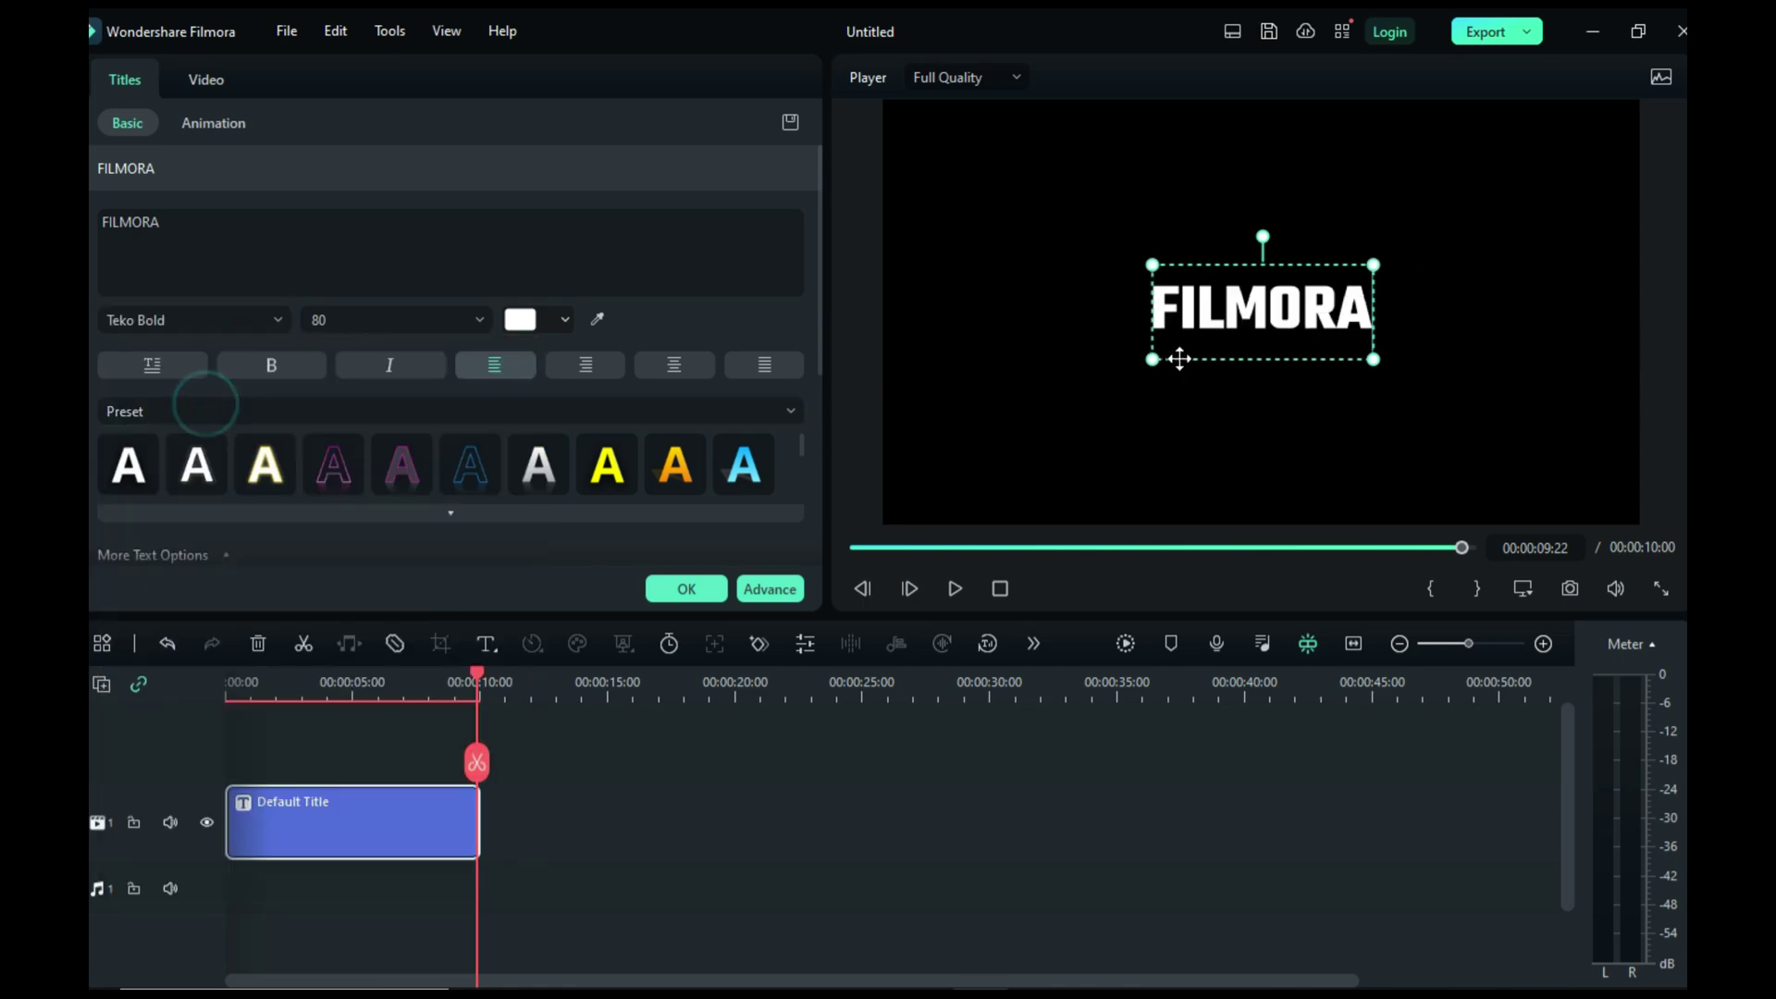
Step: Set the FILMORA title's letter spacing to 6 and confirm the text settings
{"action": "scroll", "coordinate": [197, 446], "scroll_direction": "down", "scroll_amount": 5}
{"action": "left_click", "coordinate": [199, 430]}
{"action": "scroll", "coordinate": [371, 442], "scroll_direction": "down", "scroll_amount": 3}
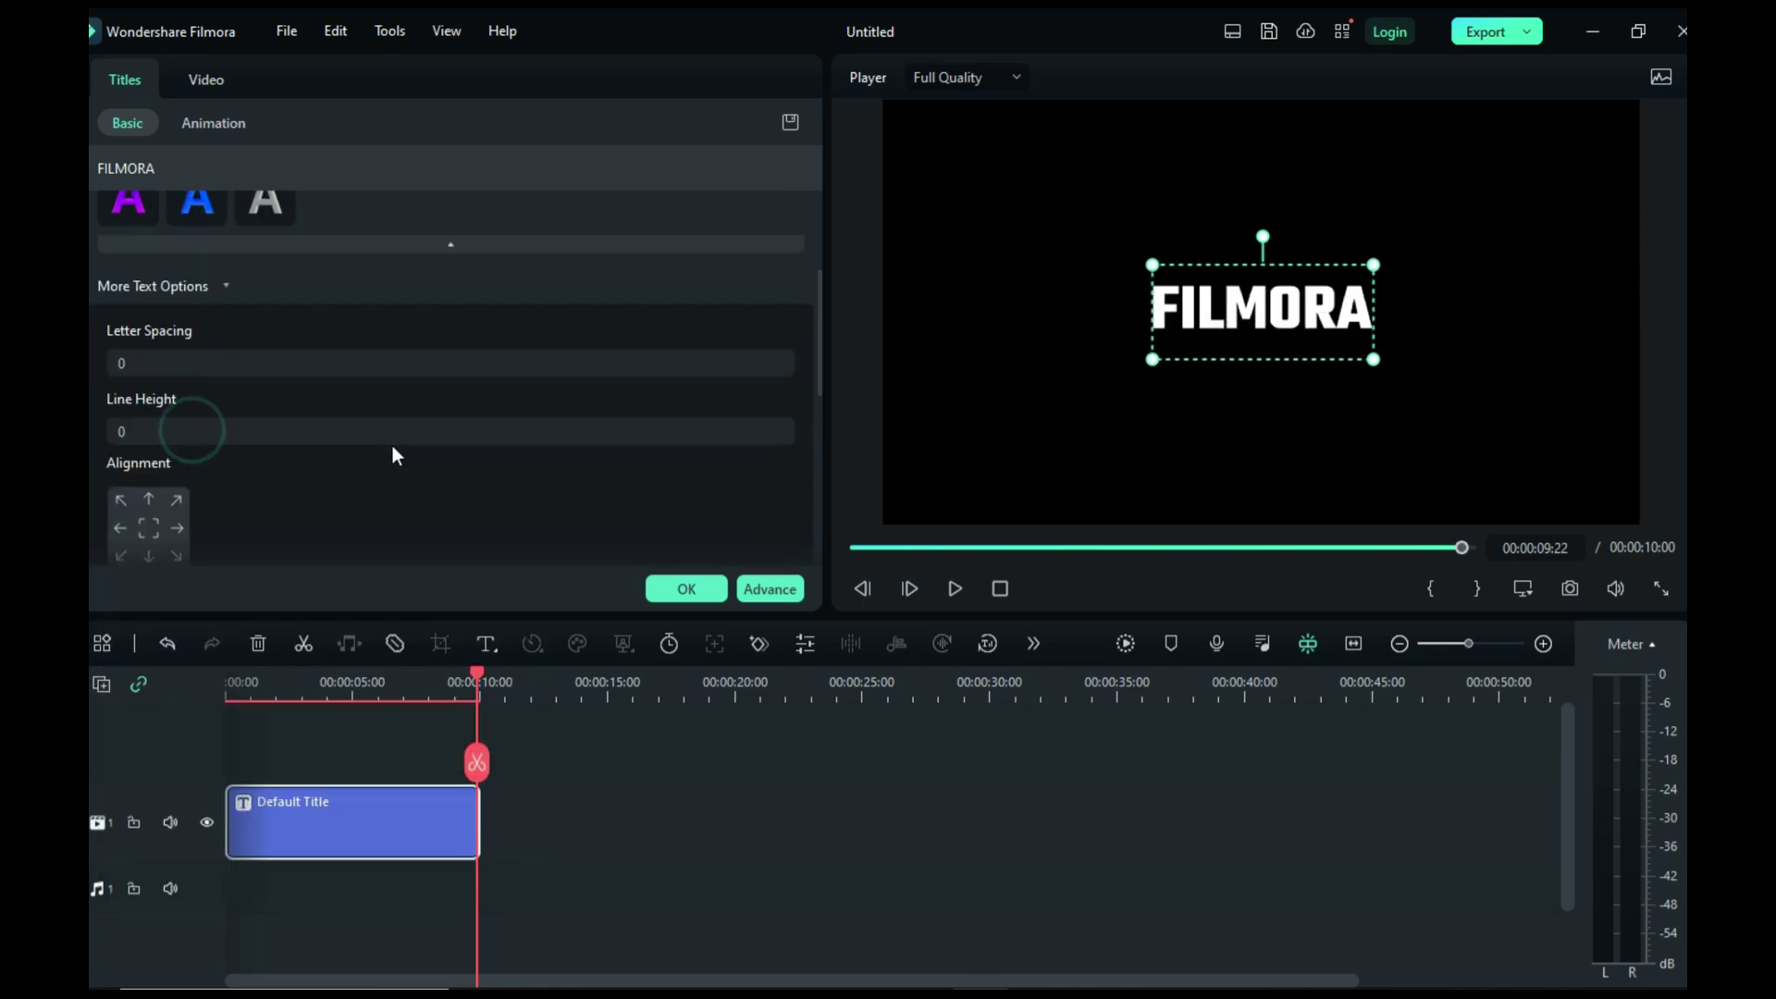
{"action": "left_click", "coordinate": [220, 361]}
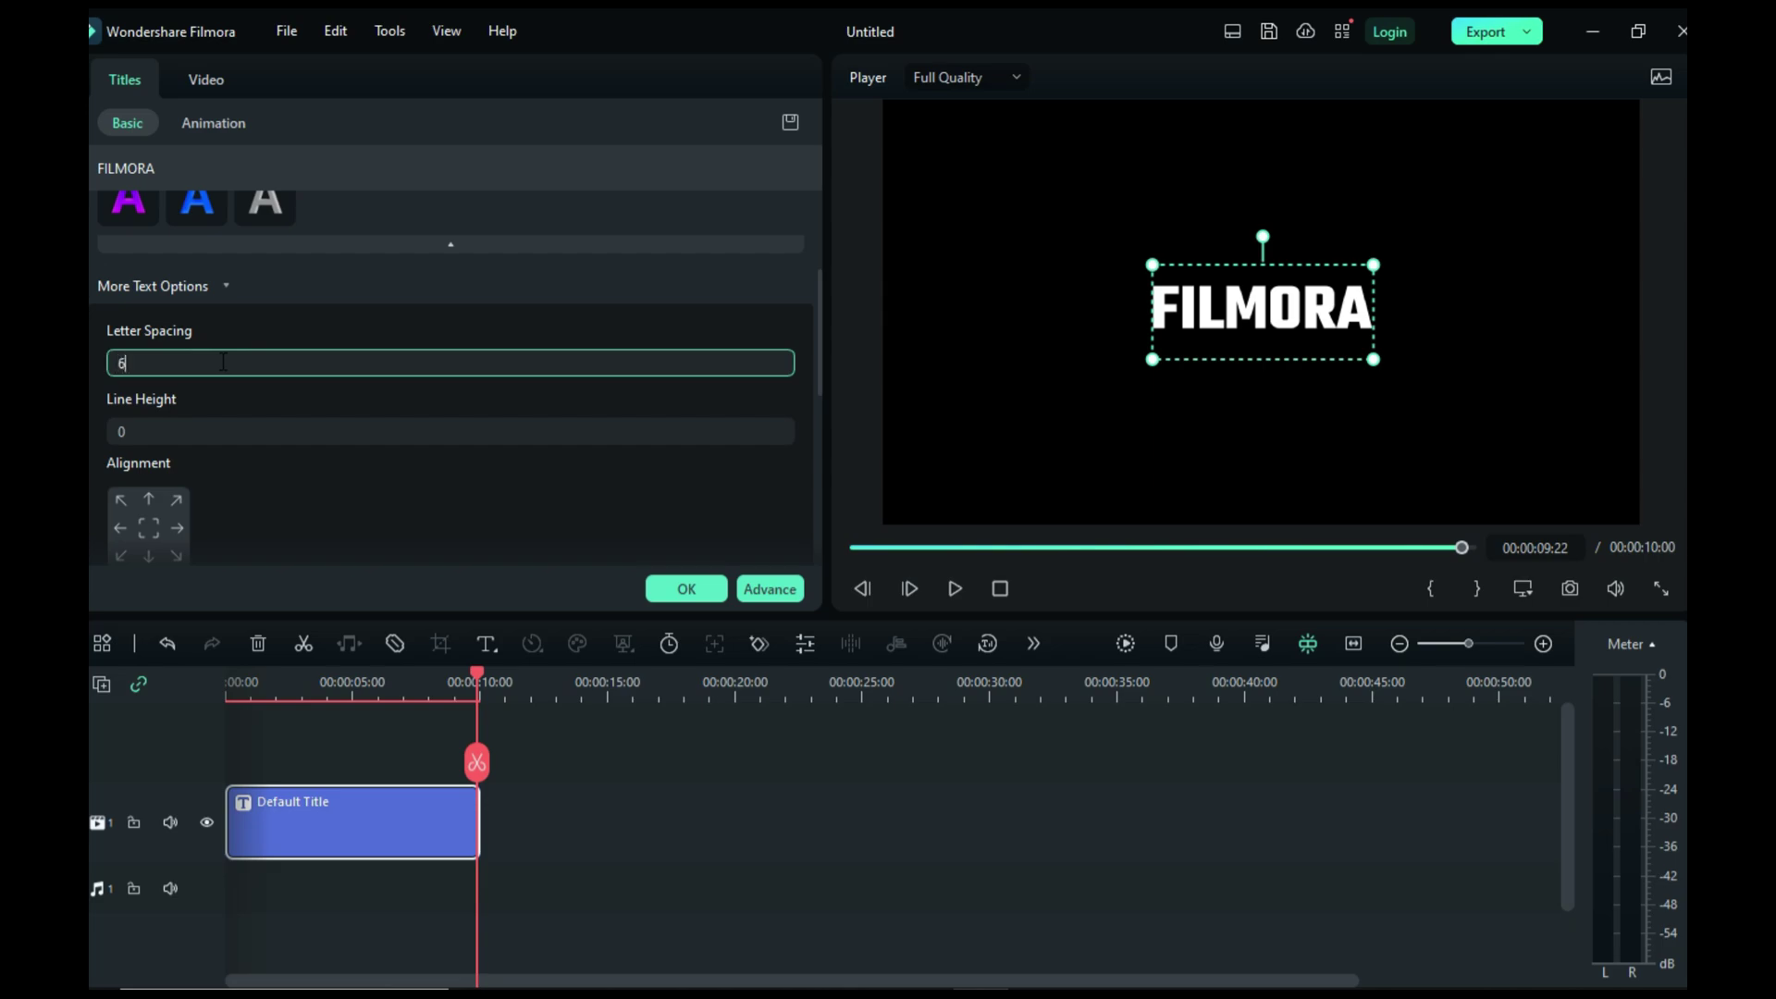
{"action": "key", "text": "Return"}
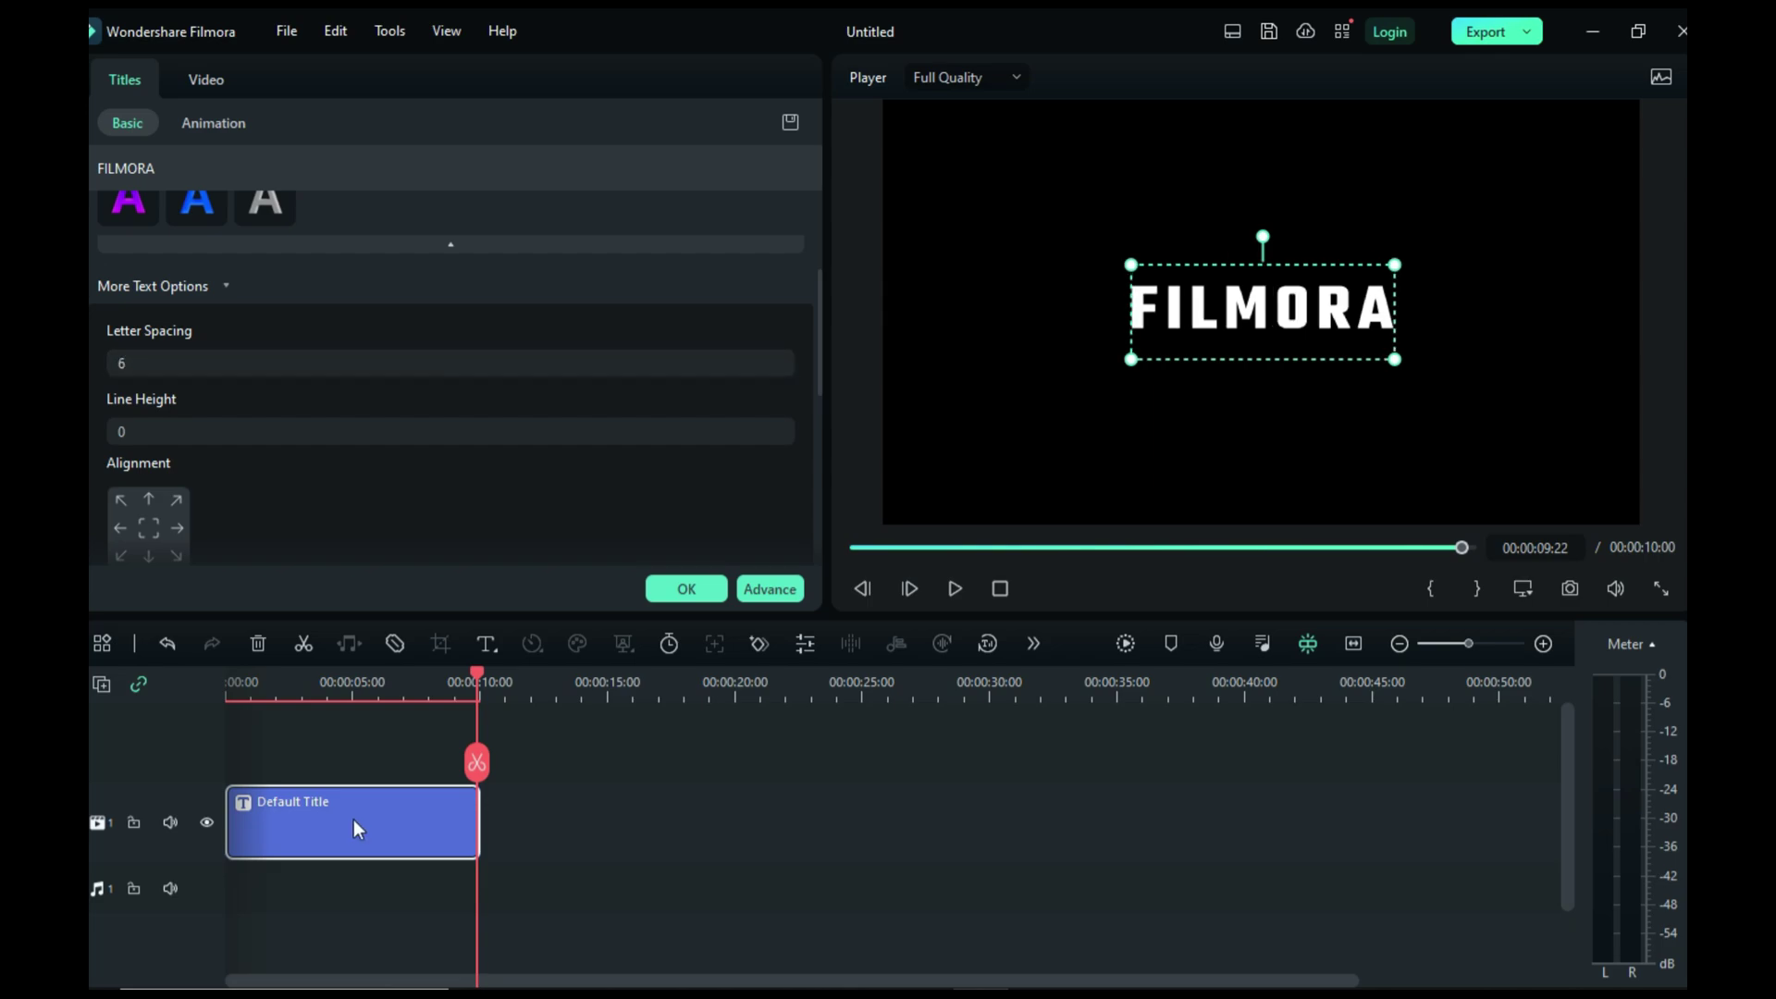
{"action": "left_click", "coordinate": [697, 597]}
{"action": "left_click", "coordinate": [366, 818]}
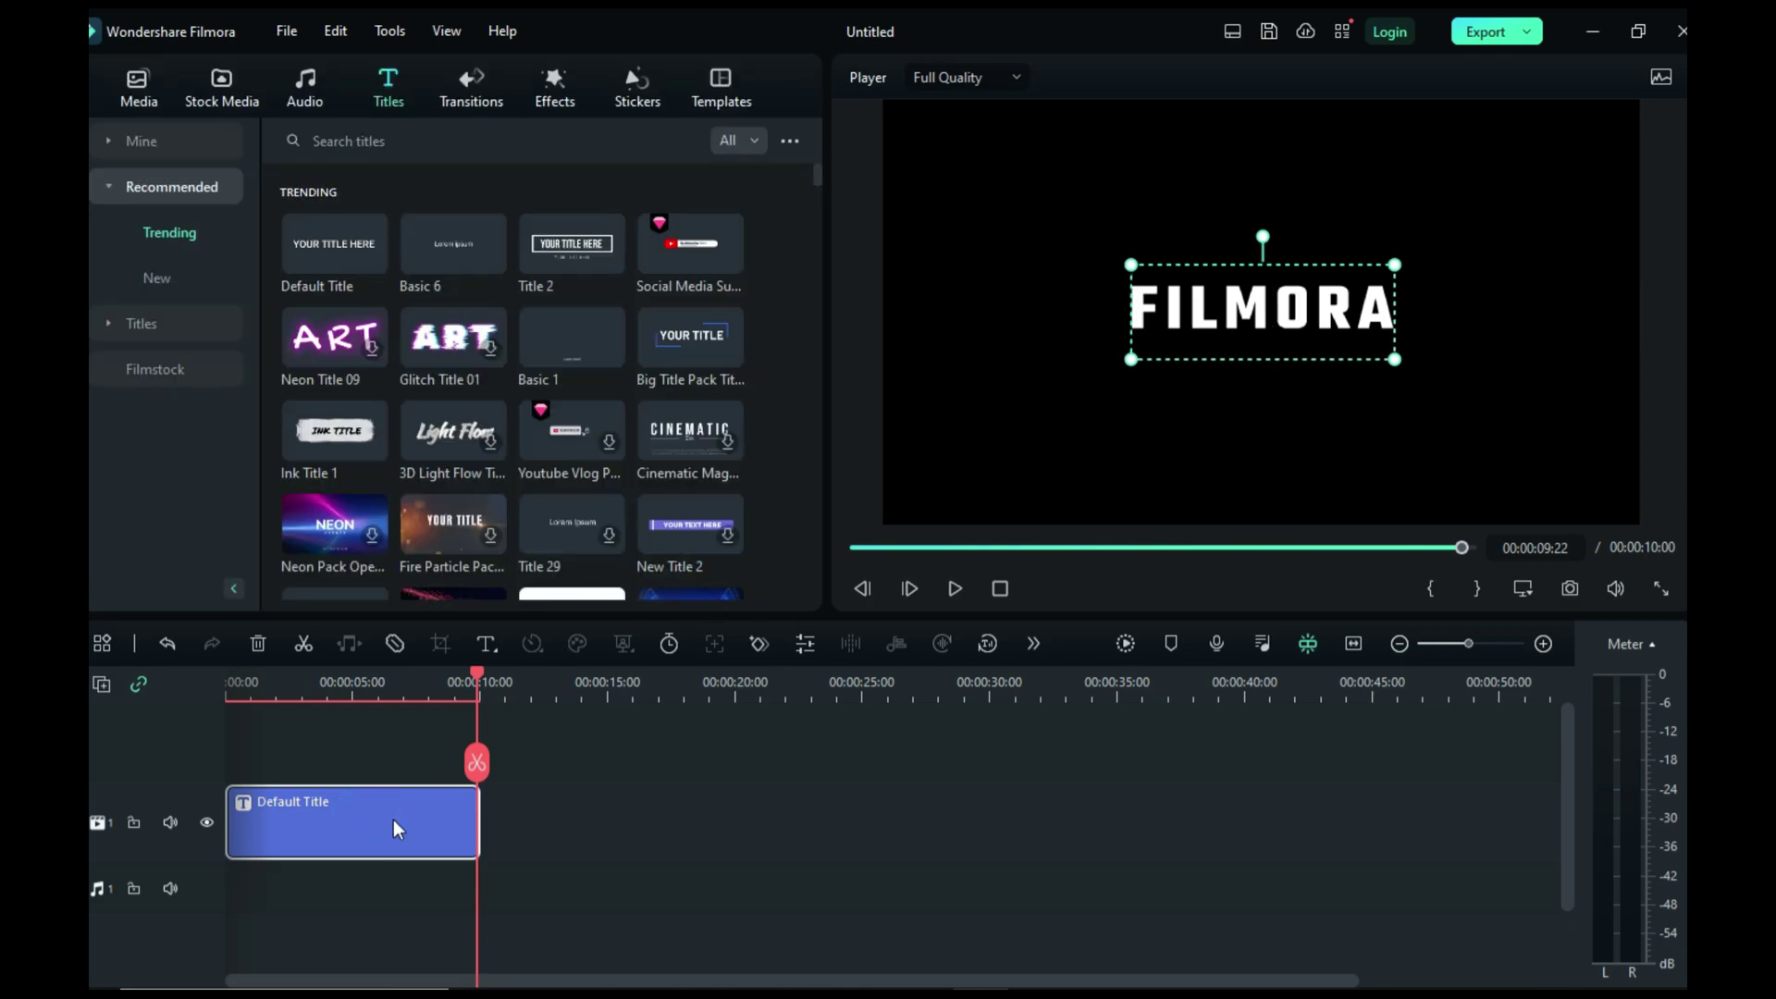
Step: Give the FILMORA text a gradient fill at an 89° angle in the advanced editor, with the black stop moved to about the gradient's middle
{"action": "right_click", "coordinate": [318, 842]}
{"action": "left_click", "coordinate": [409, 713]}
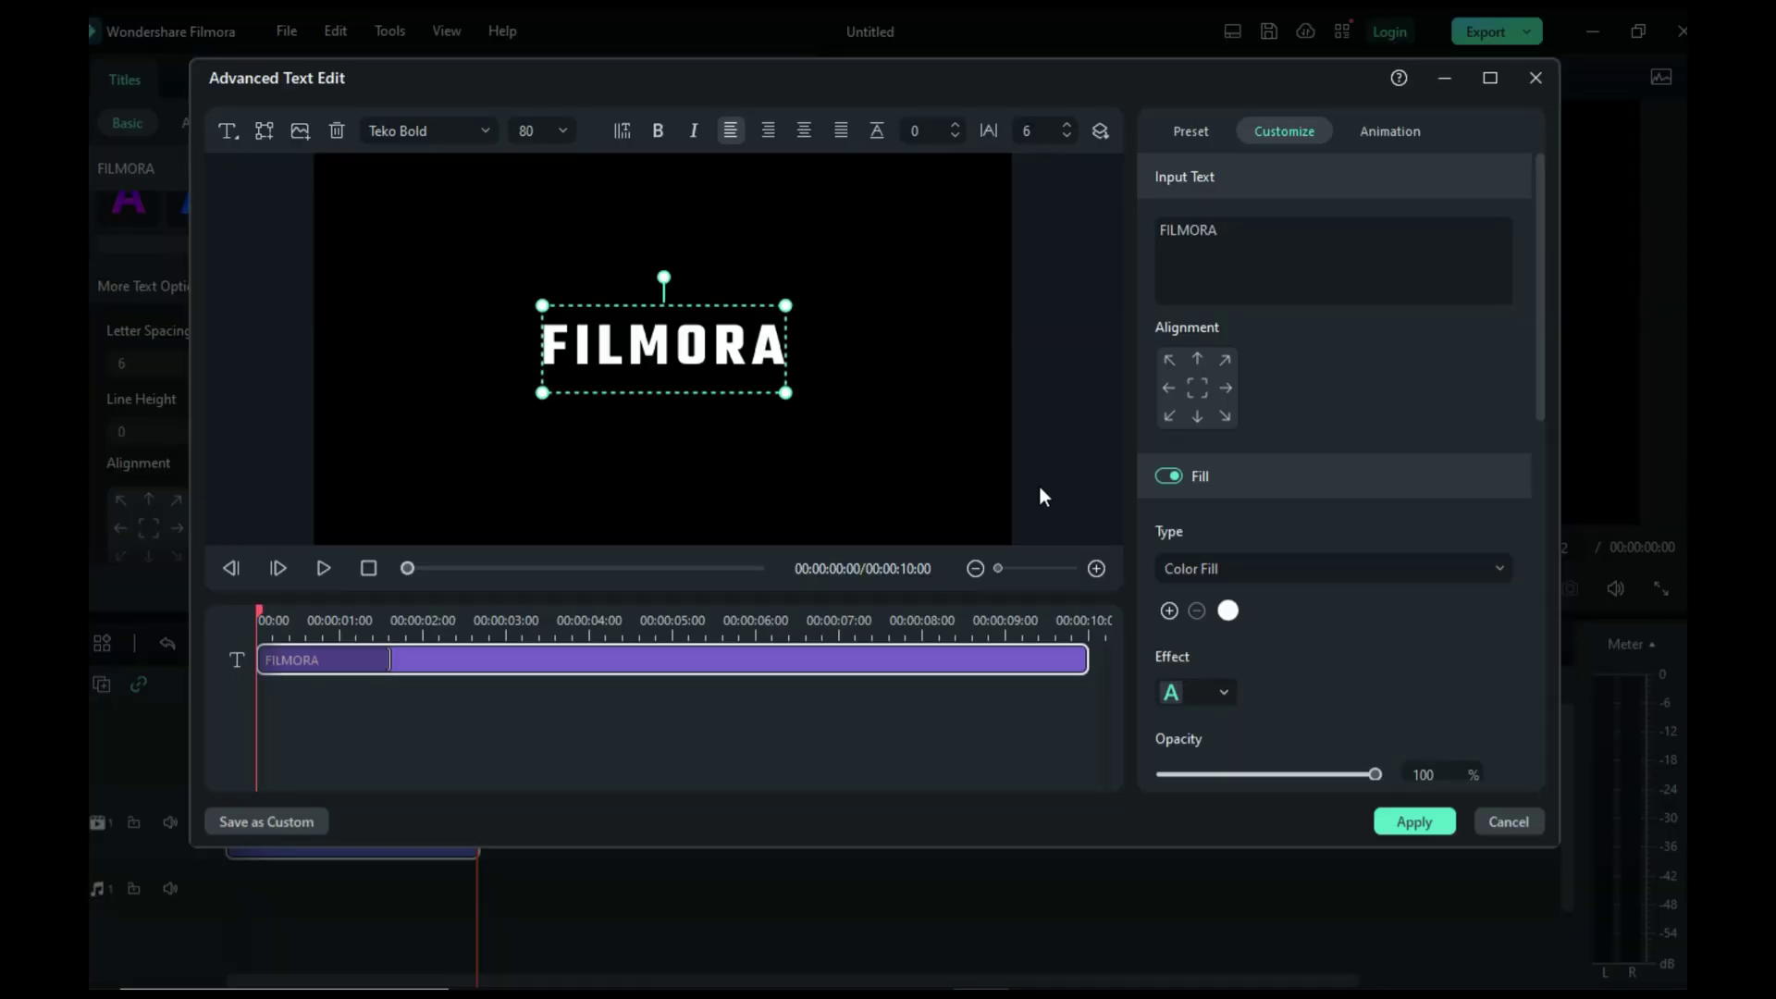
{"action": "left_click", "coordinate": [1277, 568]}
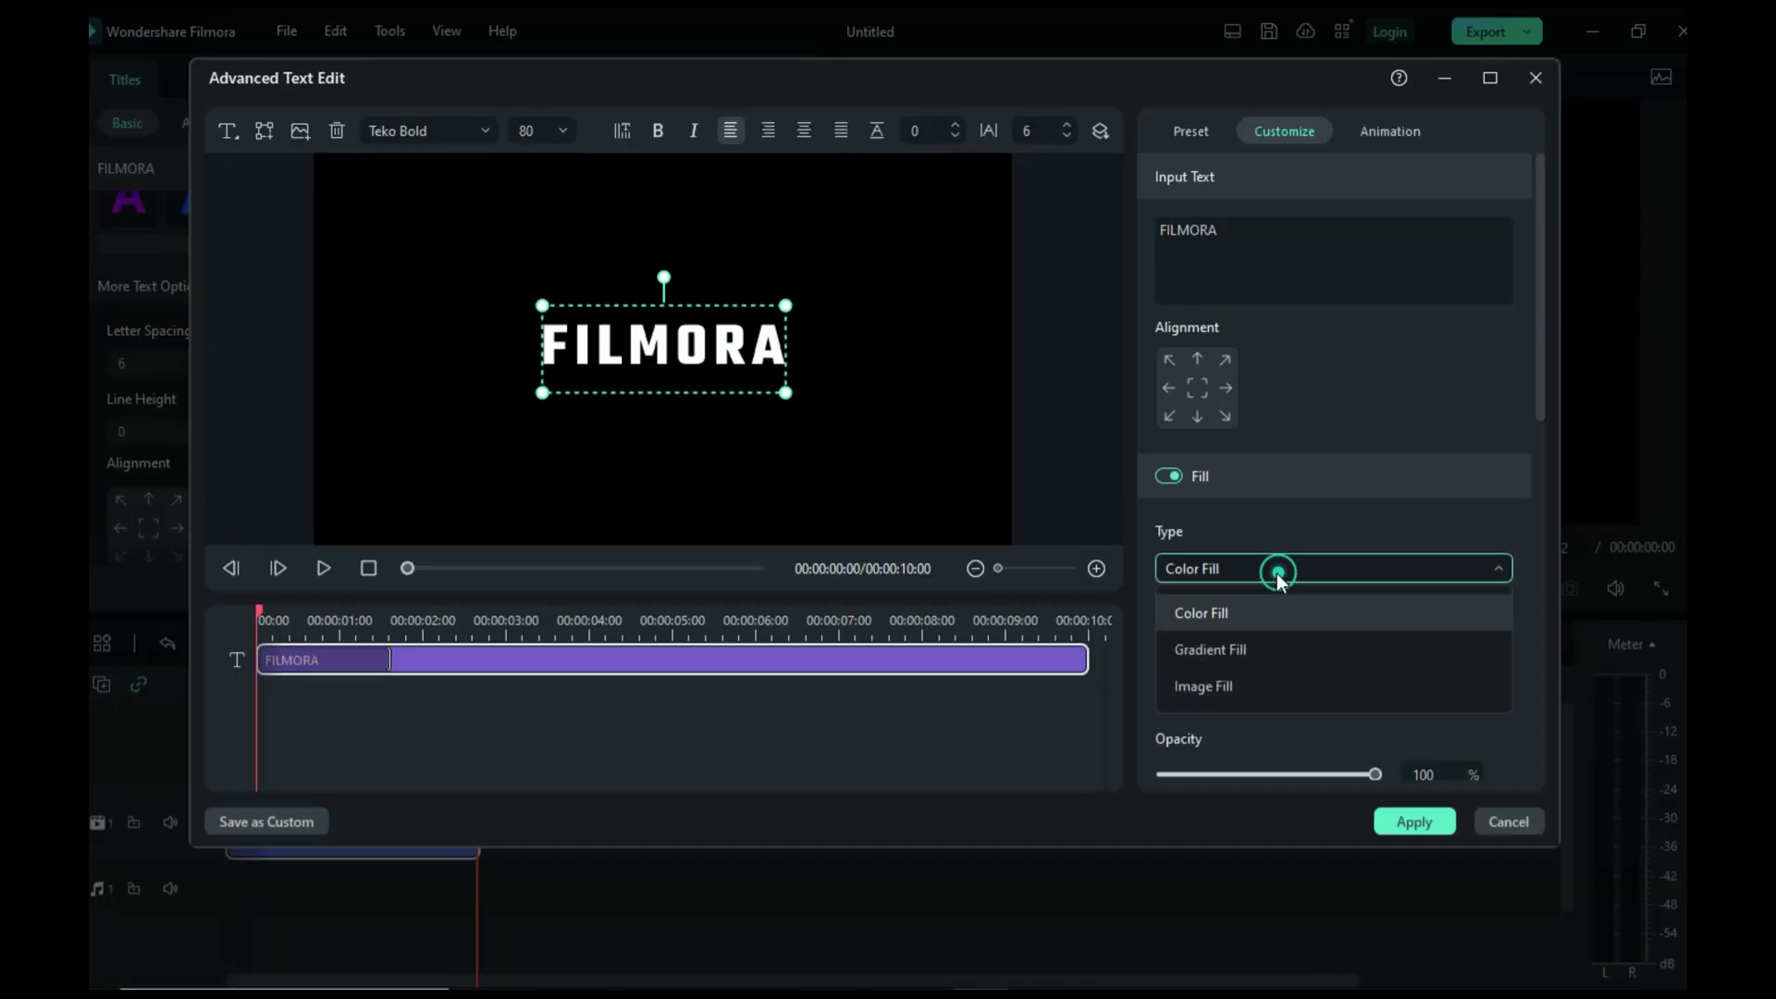
{"action": "left_click", "coordinate": [1221, 646]}
{"action": "left_click", "coordinate": [1347, 667]}
{"action": "scroll", "coordinate": [1360, 670], "scroll_direction": "down", "scroll_amount": 4}
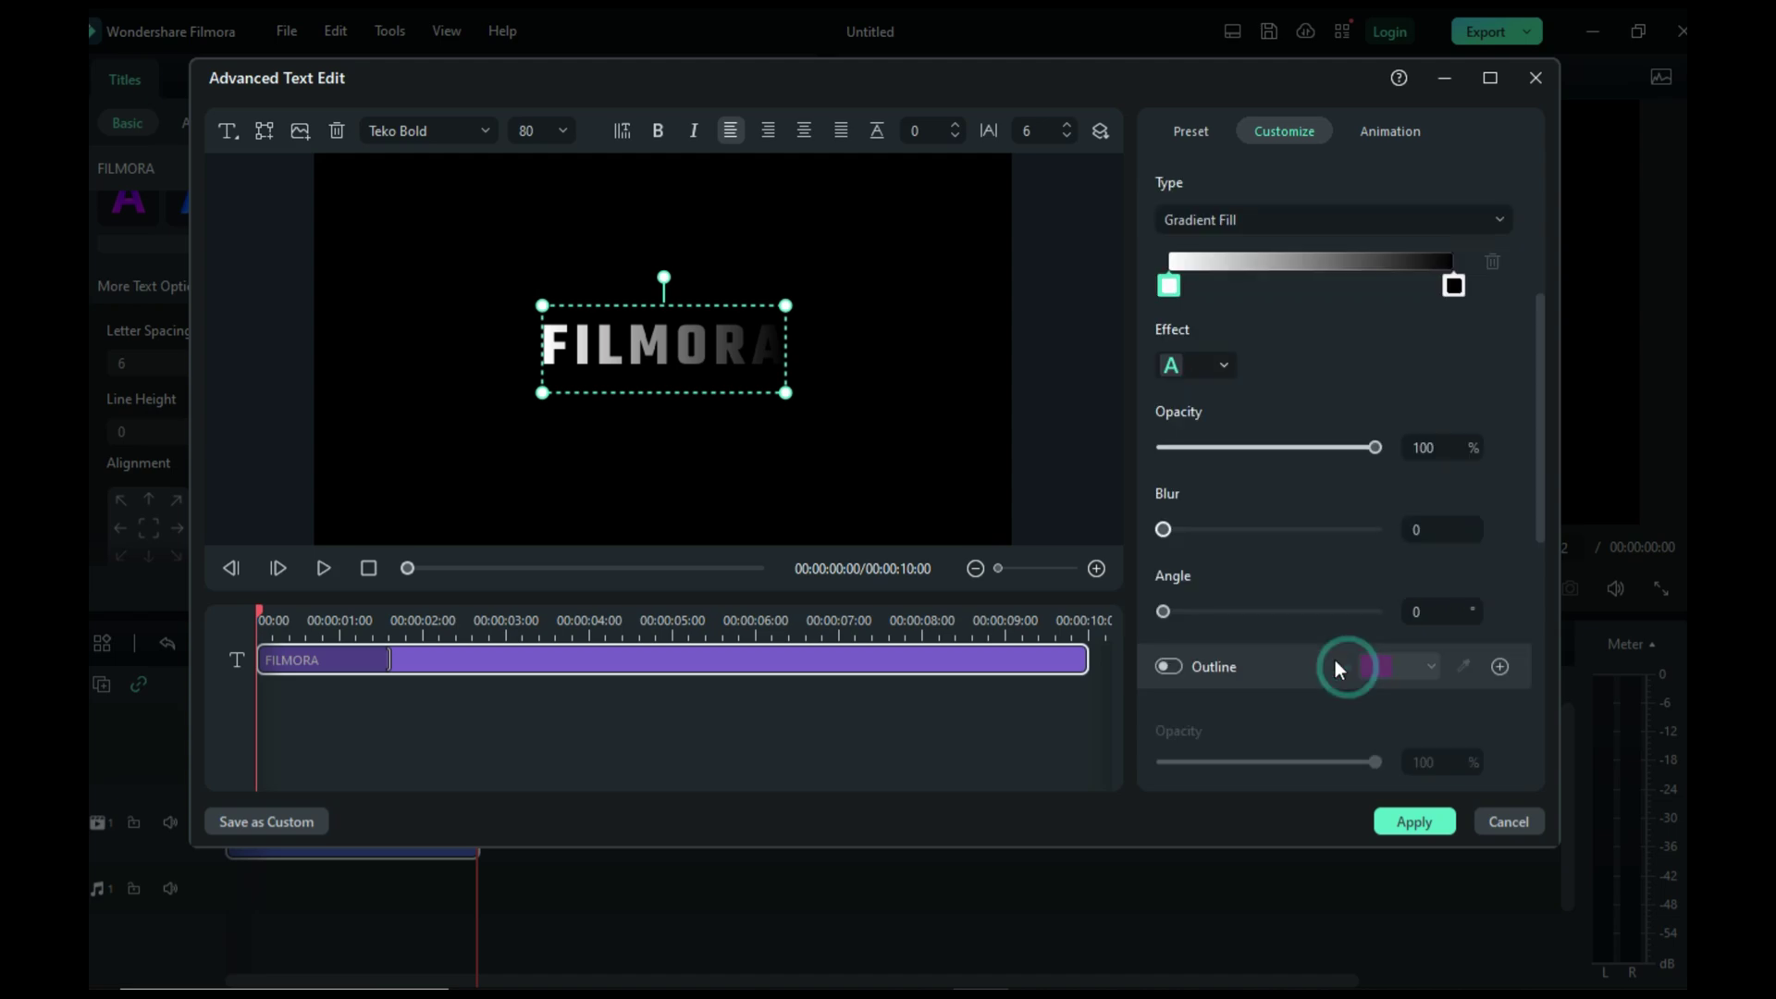
{"action": "left_click_drag", "start_coordinate": [1163, 612], "coordinate": [1215, 613]}
{"action": "left_click_drag", "start_coordinate": [1453, 286], "coordinate": [1305, 286]}
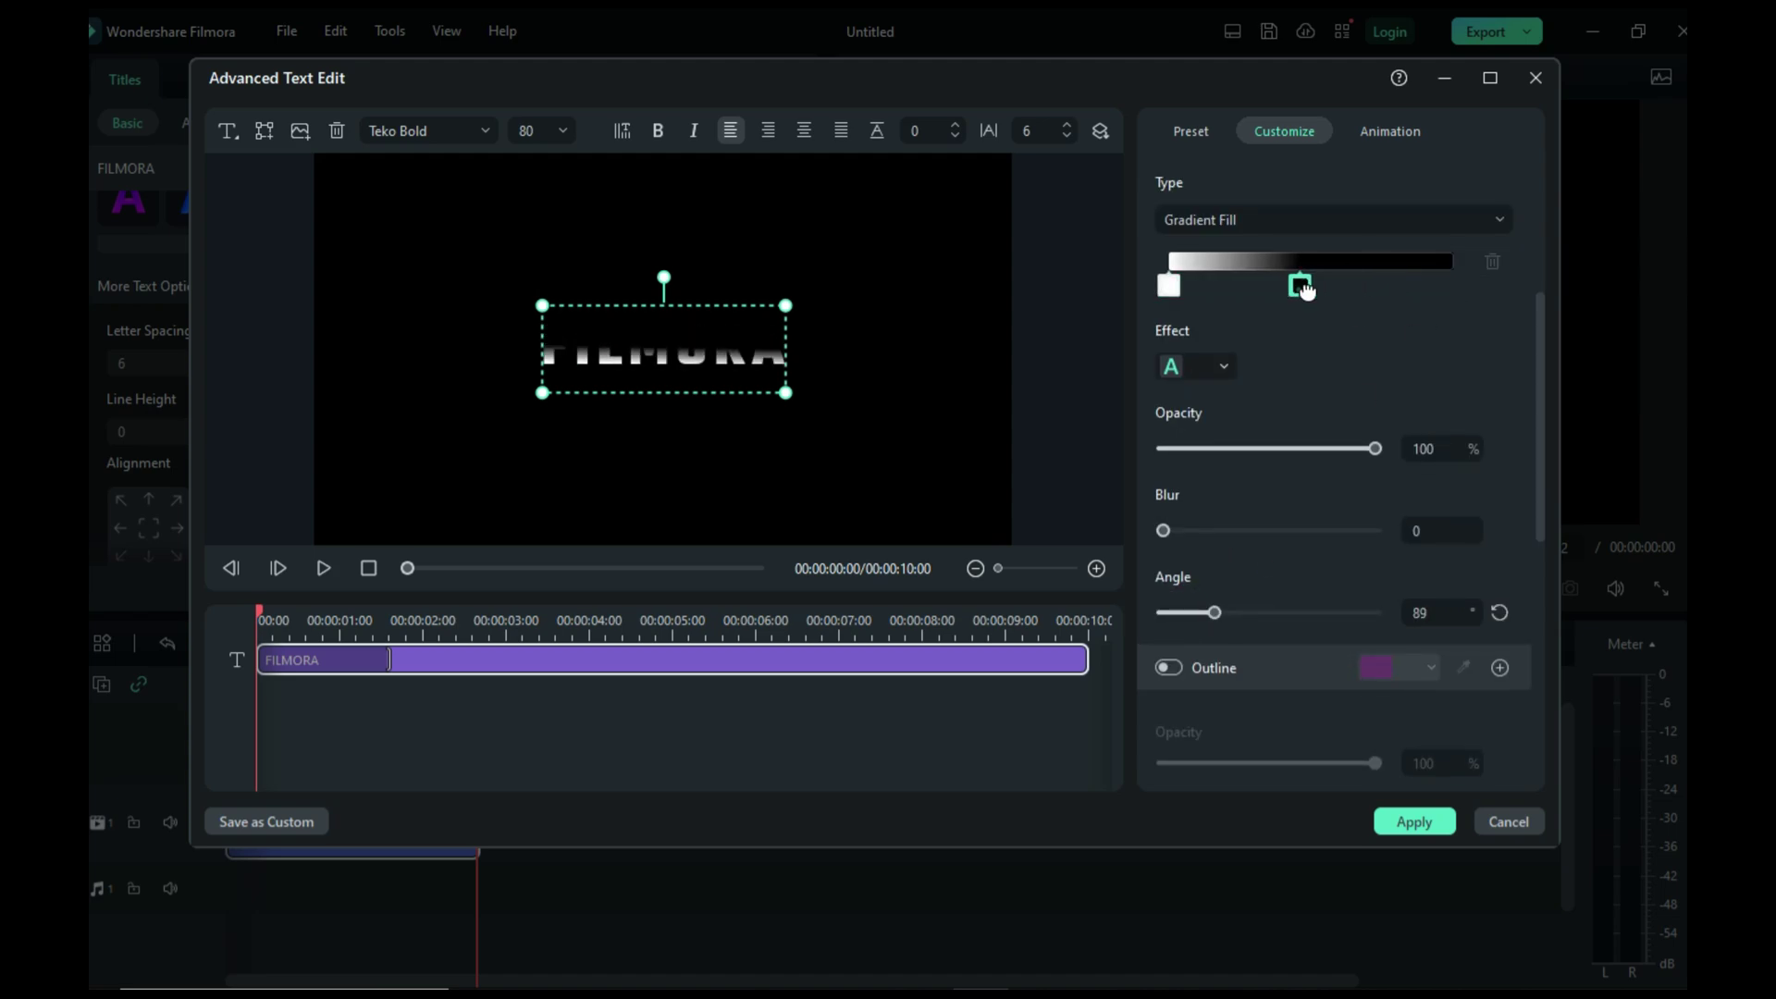
Step: Recolor the gradient's white stop grey and its black stop orange-yellow, about RGB 255, 178, 23, and apply the text edits
{"action": "left_click", "coordinate": [1169, 286]}
{"action": "left_click", "coordinate": [1232, 418]}
{"action": "left_click", "coordinate": [1315, 286]}
{"action": "left_click", "coordinate": [1369, 449]}
{"action": "left_click_drag", "start_coordinate": [1566, 270], "coordinate": [1587, 206]}
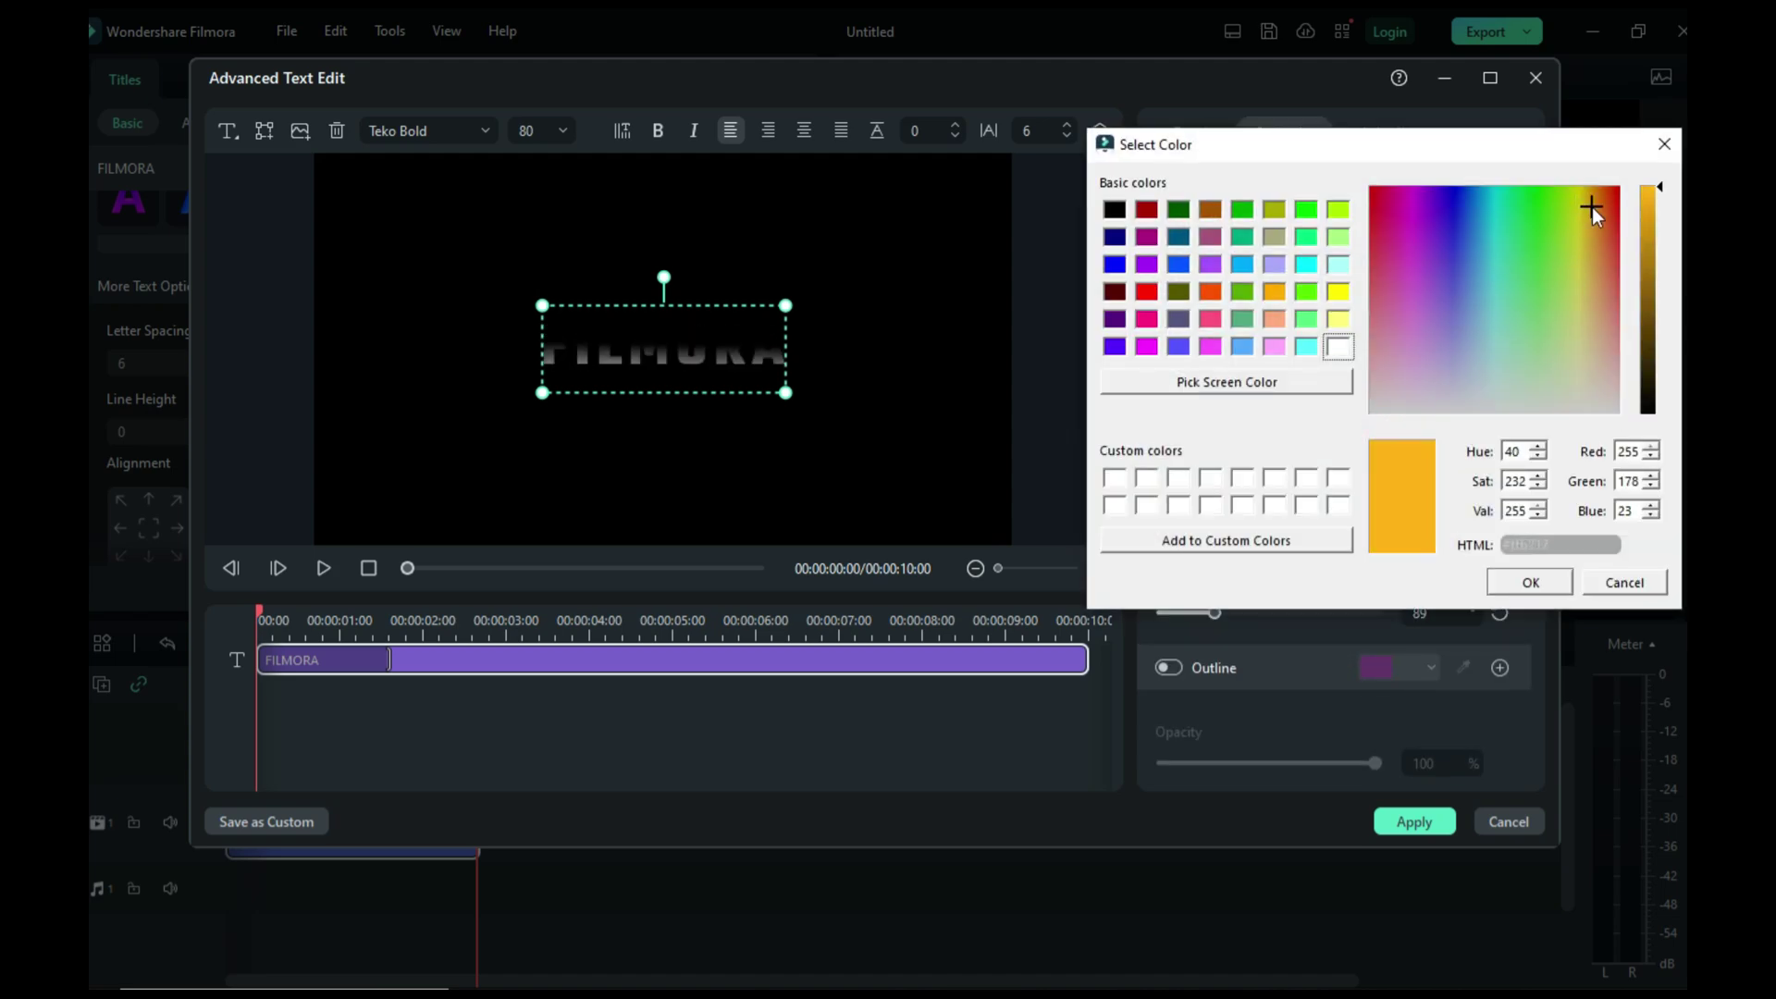
{"action": "left_click", "coordinate": [1522, 581]}
{"action": "left_click", "coordinate": [1420, 824]}
{"action": "left_click", "coordinate": [1001, 584]}
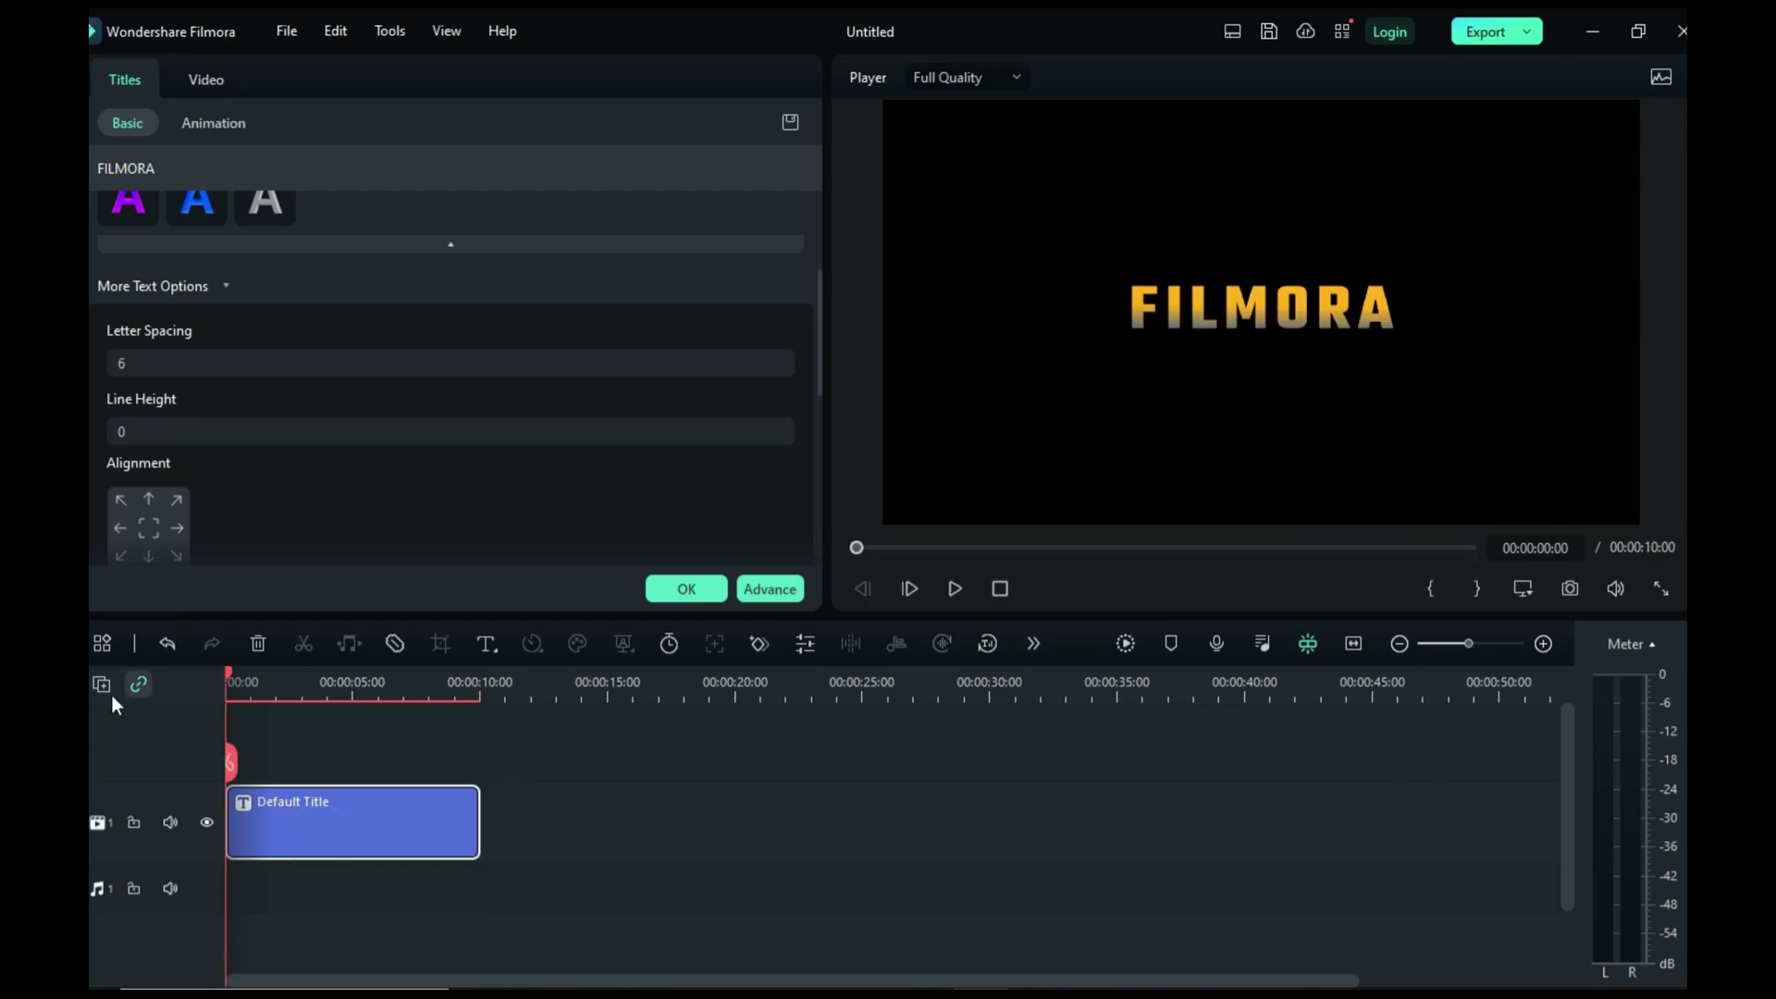
Step: Add a second video track and place another Default Title on it, aligned above the FILMORA clip
{"action": "left_click", "coordinate": [101, 685]}
{"action": "left_click", "coordinate": [130, 715]}
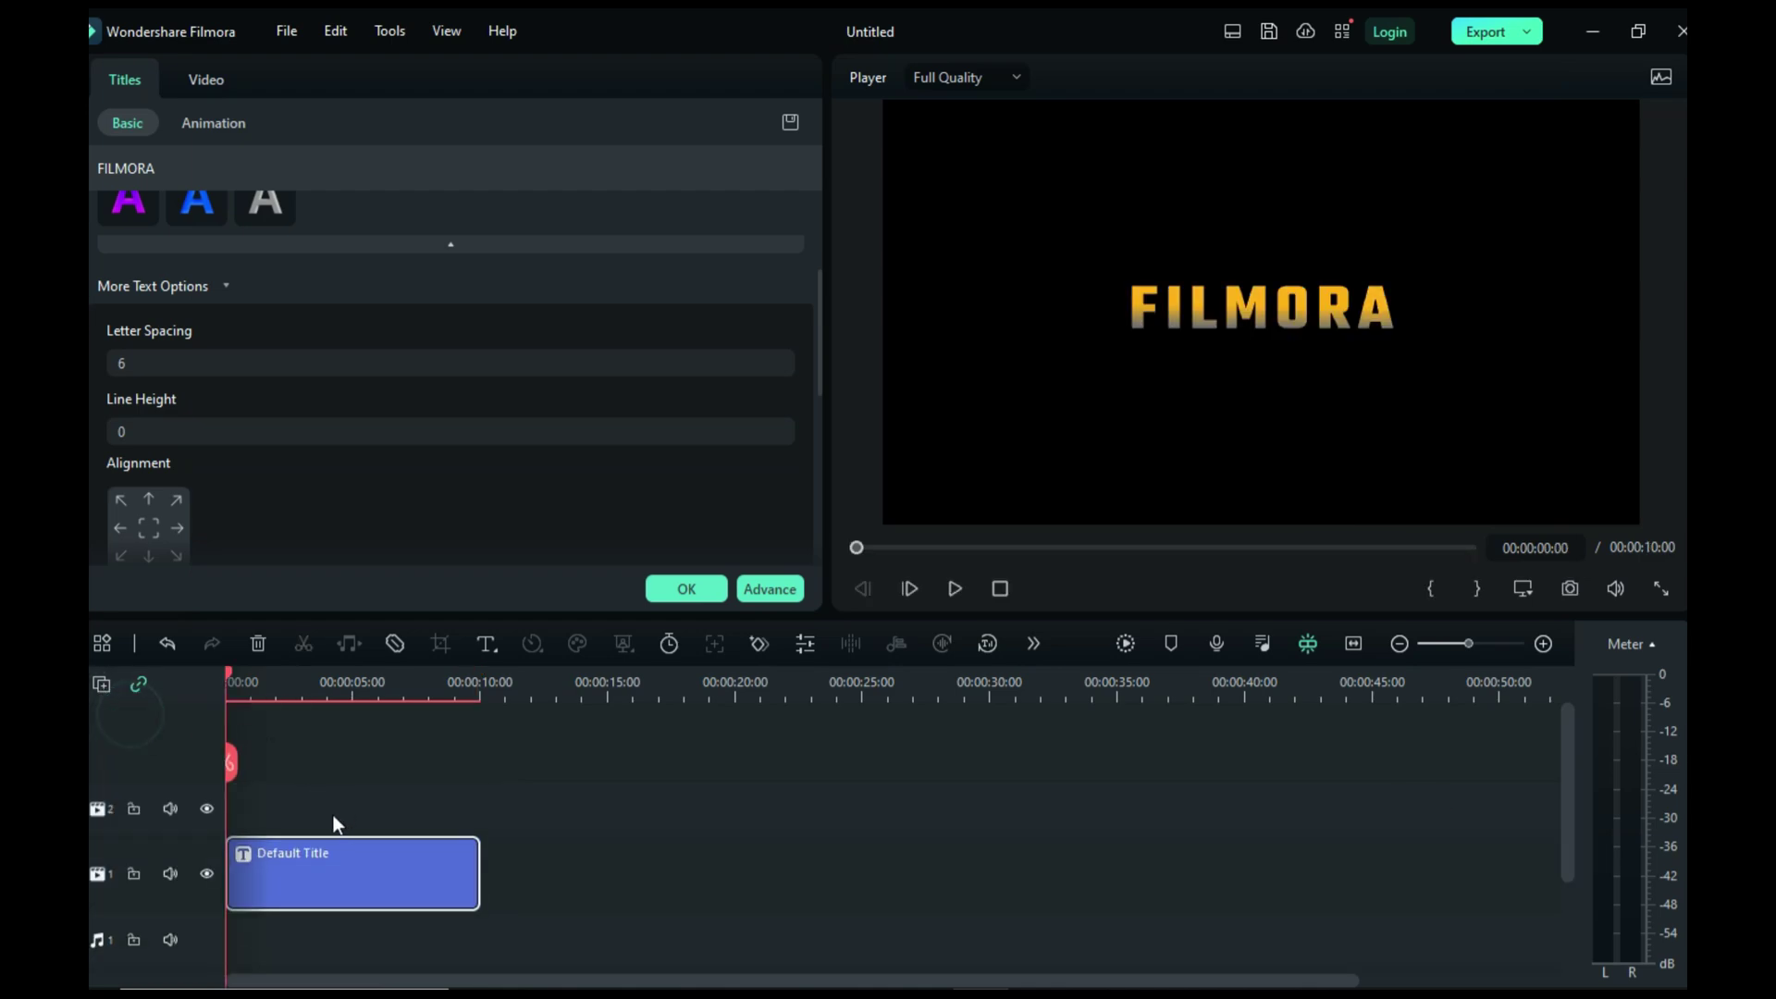
{"action": "left_click", "coordinate": [658, 584]}
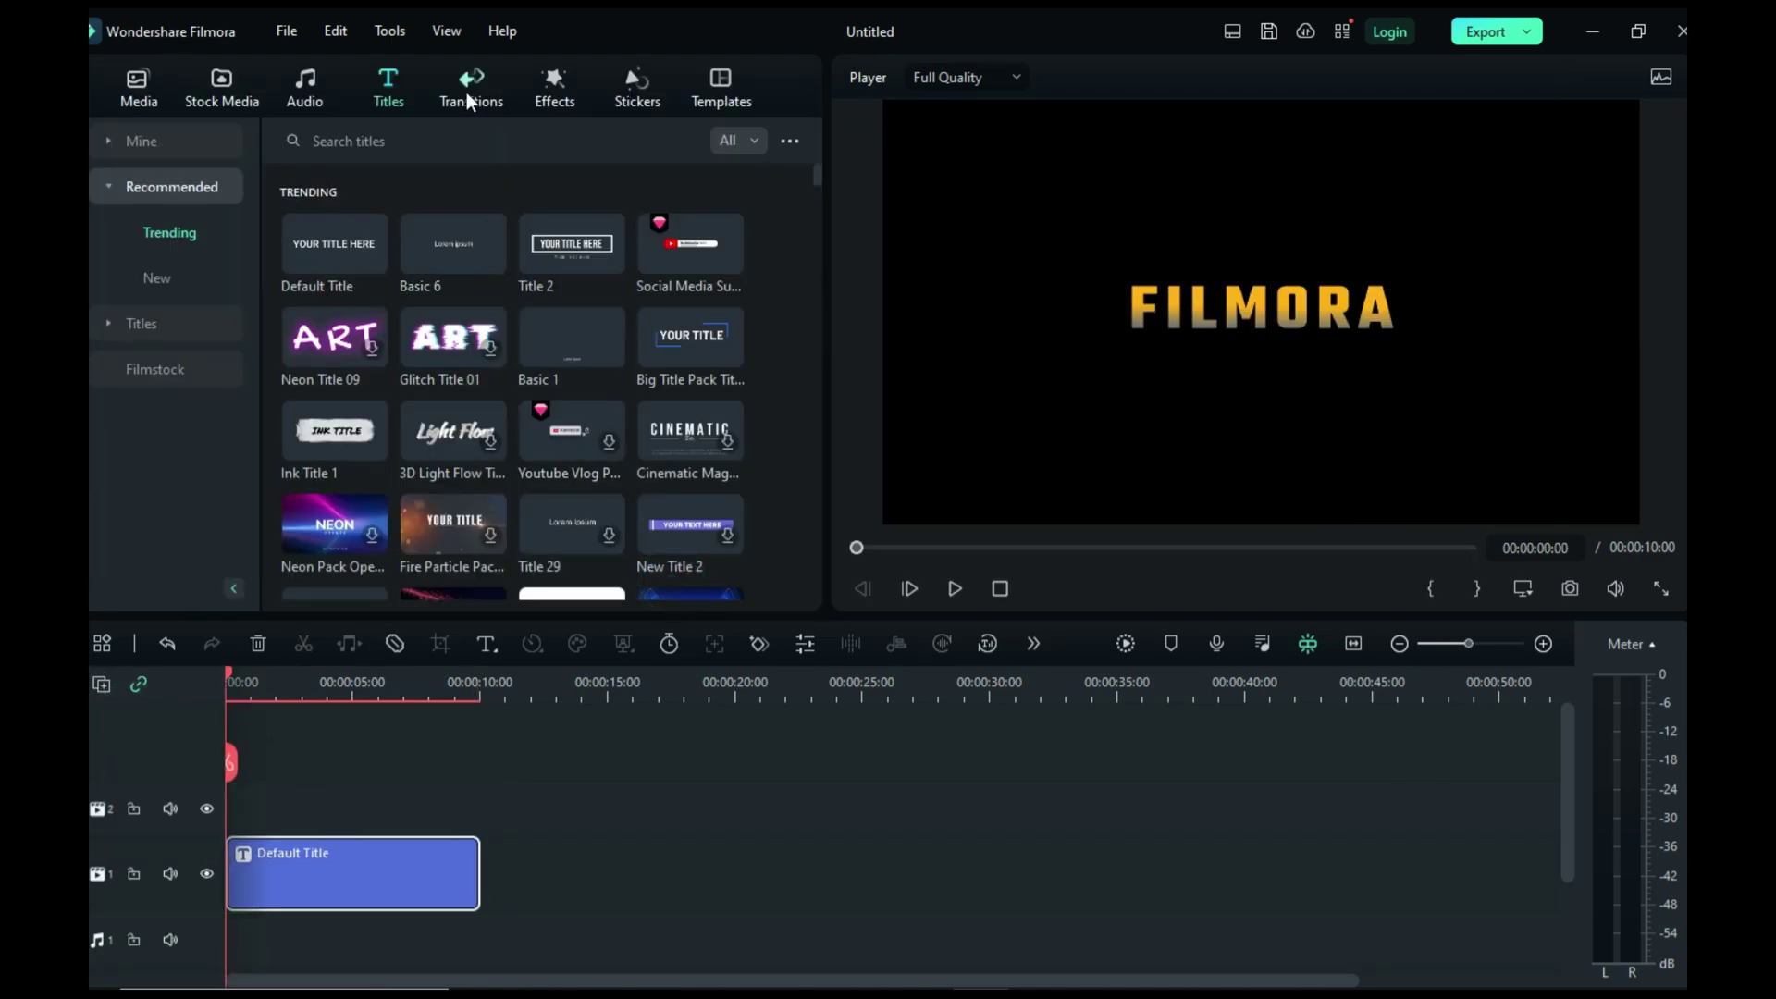
{"action": "left_click_drag", "start_coordinate": [334, 245], "coordinate": [479, 807]}
Step: Open the upper title in the advanced text editor and clear its placeholder text
{"action": "right_click", "coordinate": [333, 807]}
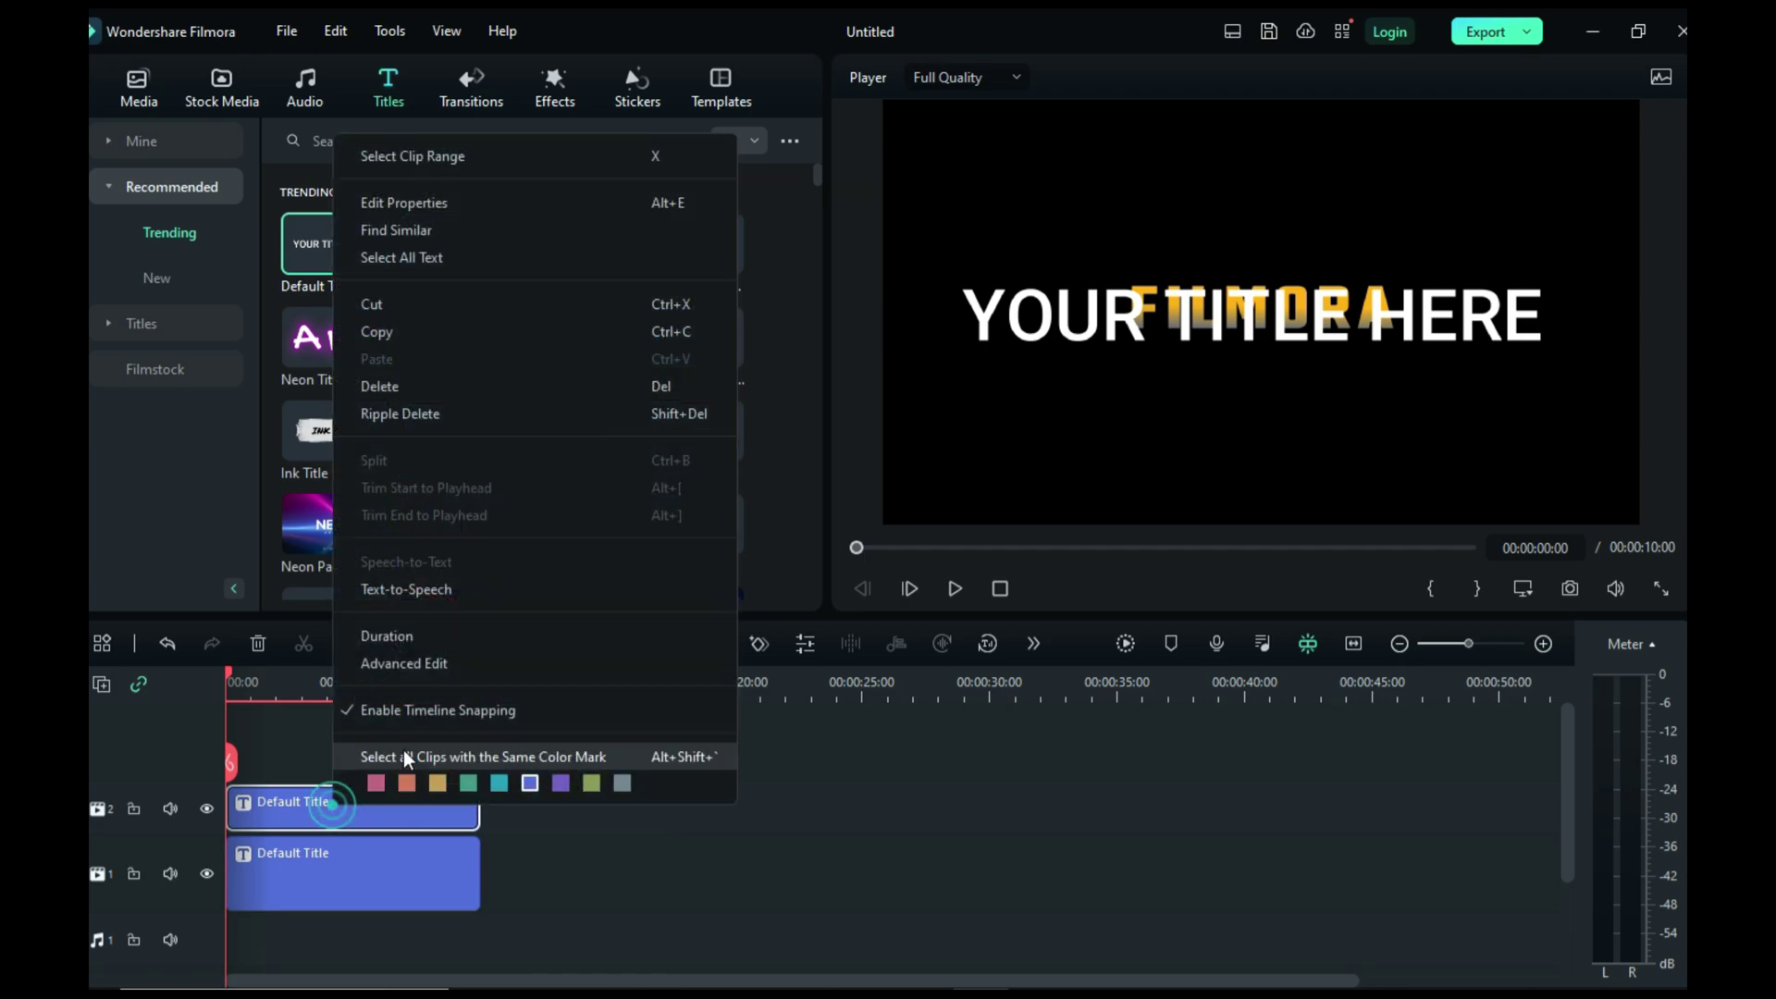
{"action": "left_click", "coordinate": [403, 664]}
{"action": "left_click", "coordinate": [676, 345]}
{"action": "key", "text": "BackSpace"}
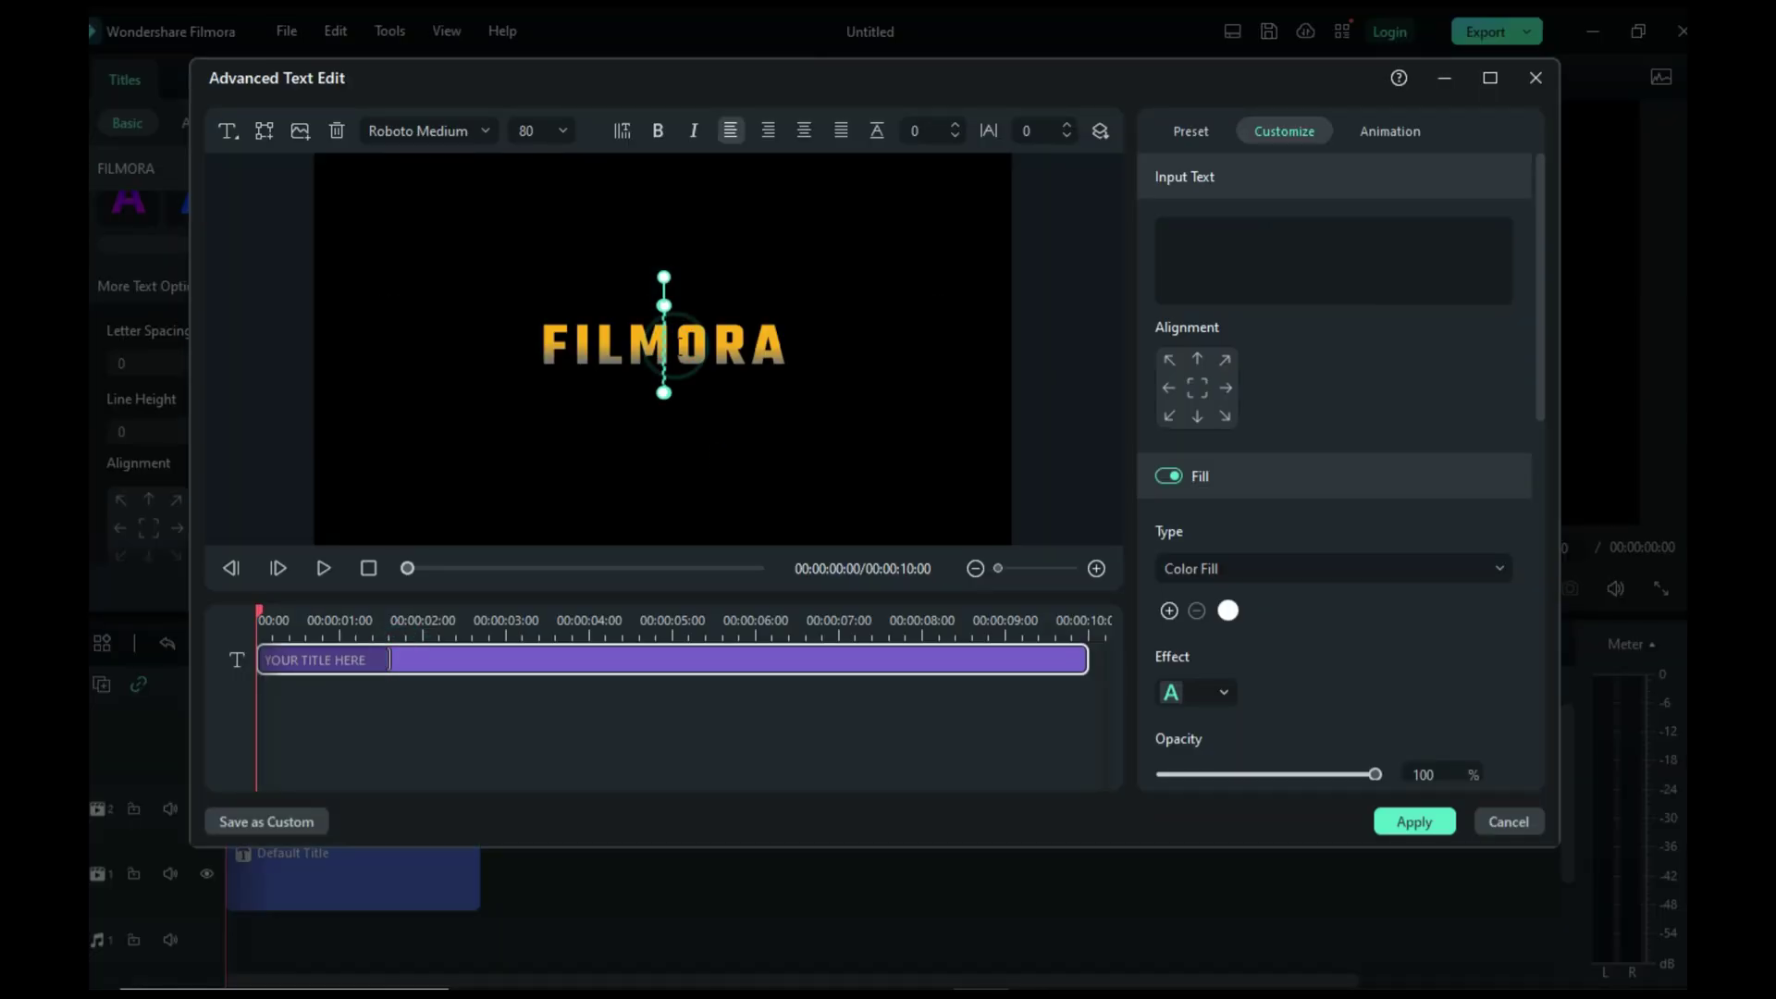
{"action": "left_click", "coordinate": [718, 377]}
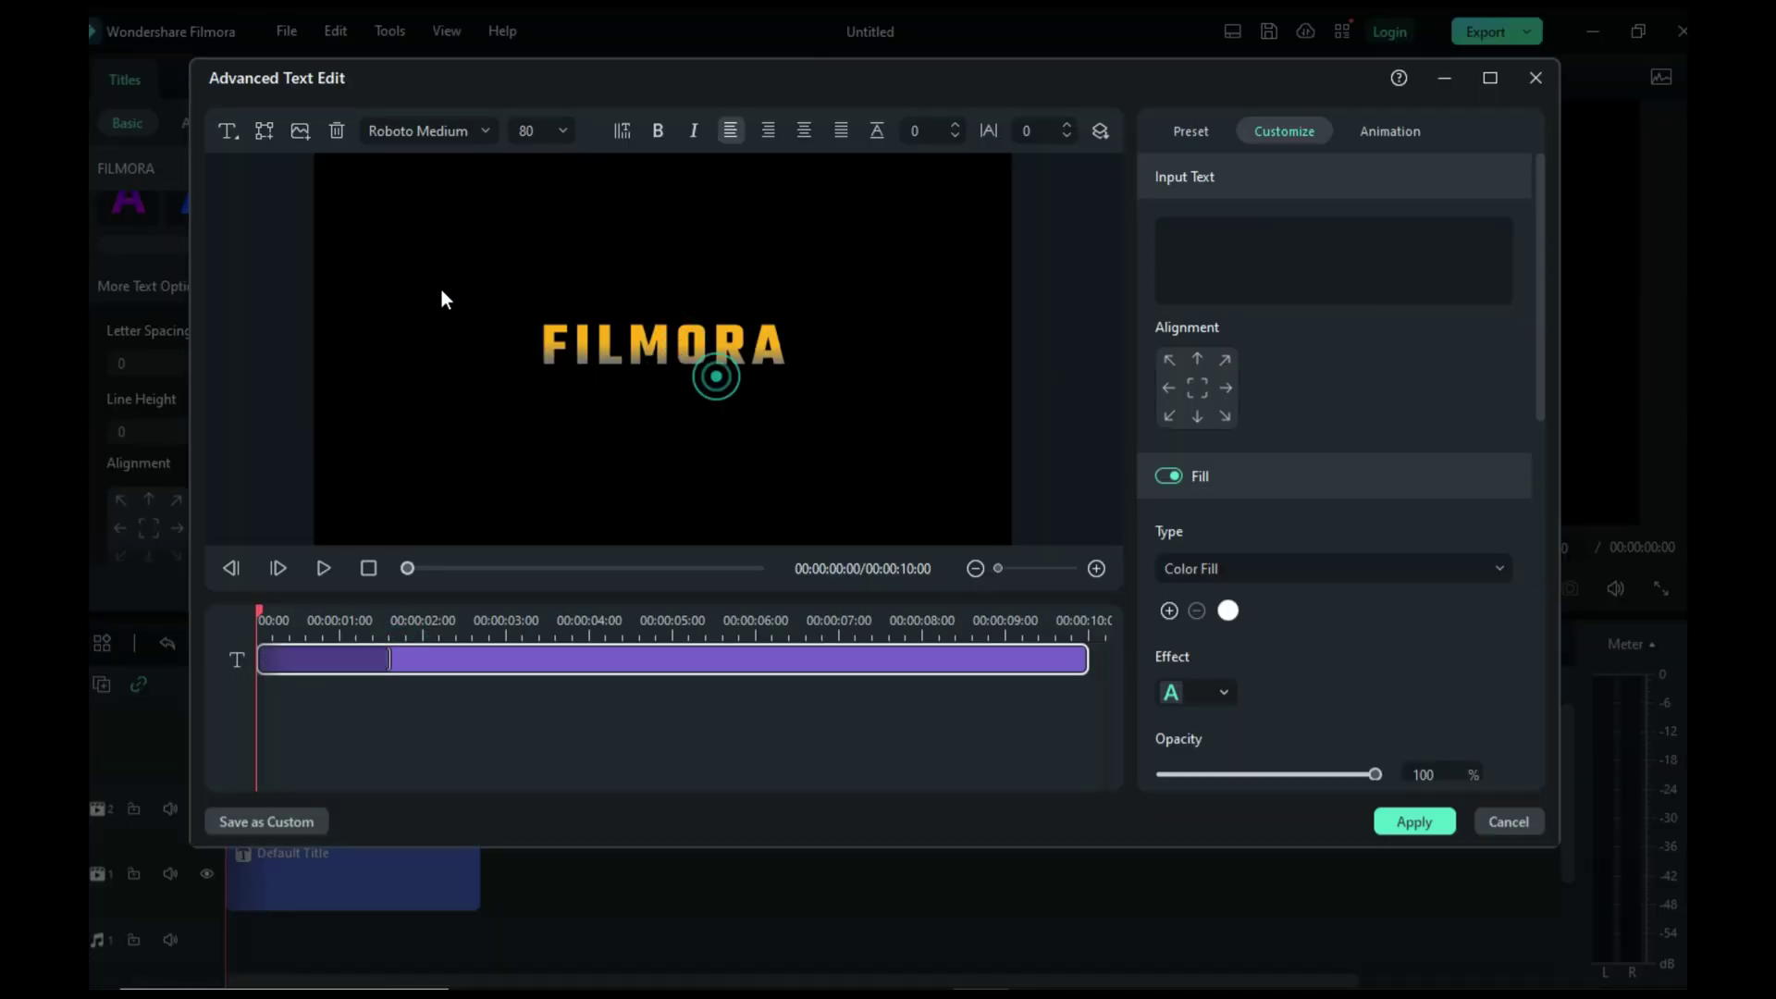
Step: Insert a rectangle shape into the upper title and delete the TEXT HERE placeholder inside it
{"action": "left_click", "coordinate": [274, 131]}
{"action": "left_click", "coordinate": [349, 253]}
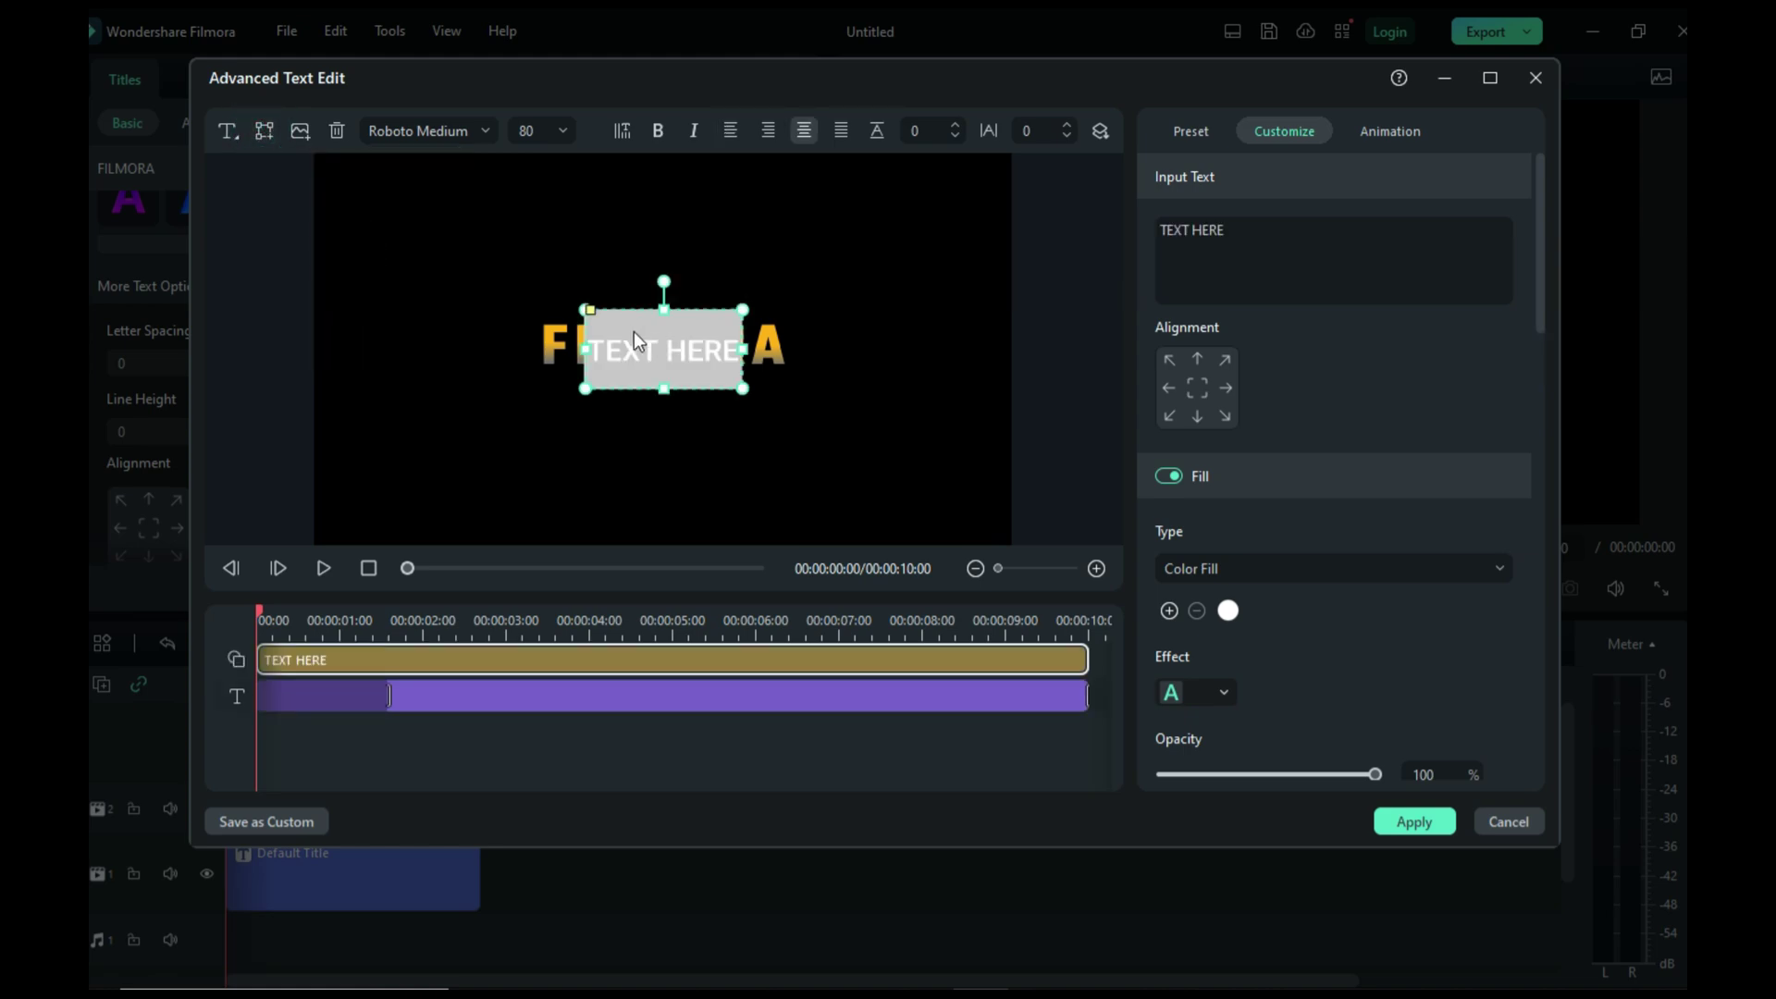
{"action": "double_click", "coordinate": [635, 338]}
{"action": "key", "text": "BackSpace"}
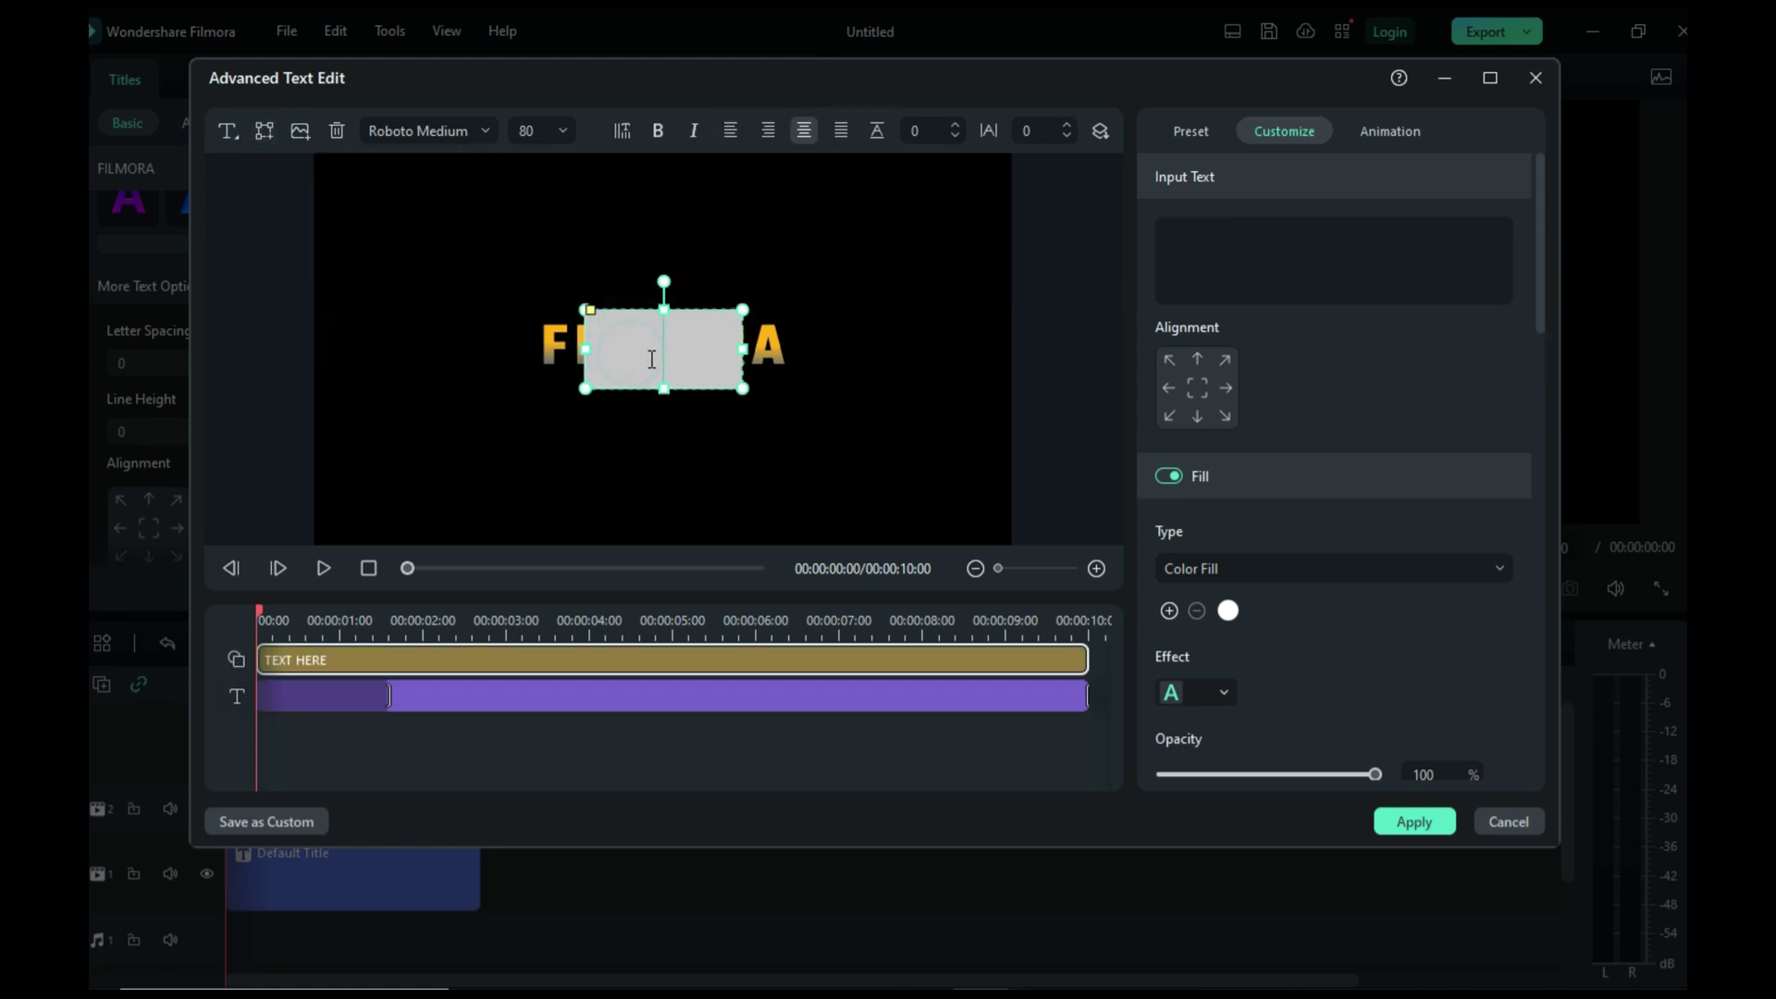
{"action": "left_click", "coordinate": [775, 362]}
Step: Move the rectangle to the frame's upper-left corner and enlarge it until it covers the whole frame
{"action": "left_click", "coordinate": [655, 354]}
{"action": "left_click_drag", "start_coordinate": [613, 336], "coordinate": [312, 169]}
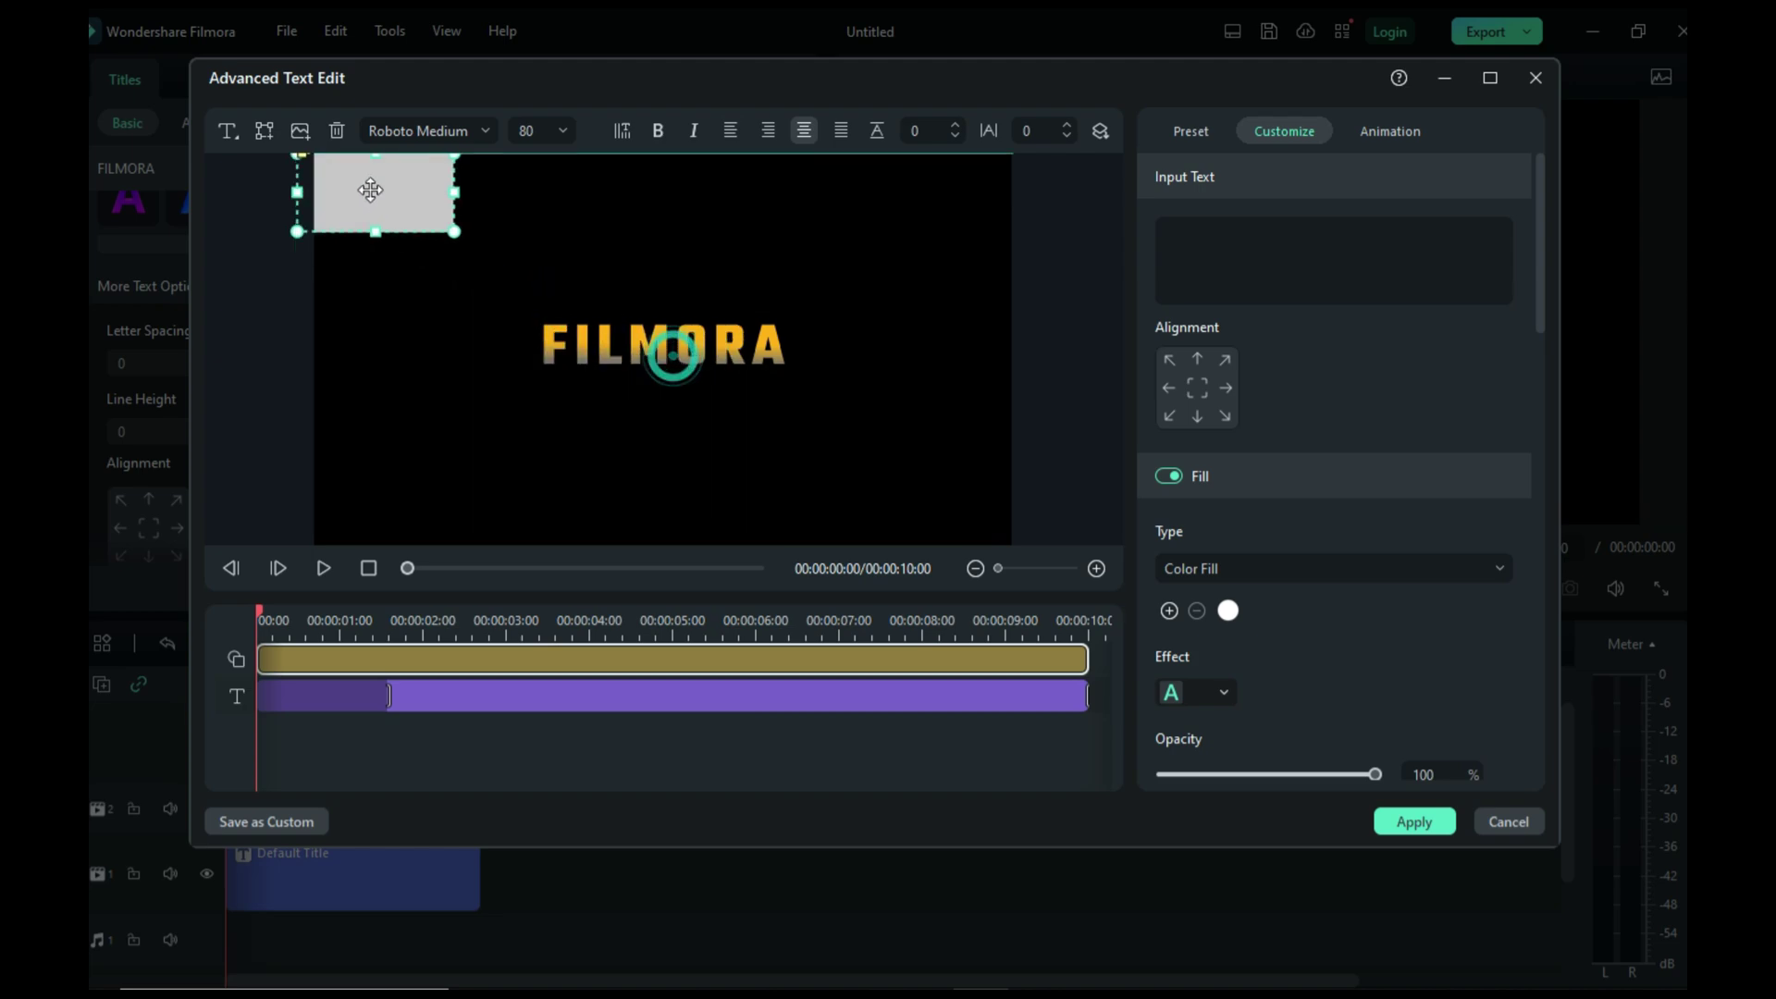
{"action": "left_click_drag", "start_coordinate": [433, 219], "coordinate": [1055, 575]}
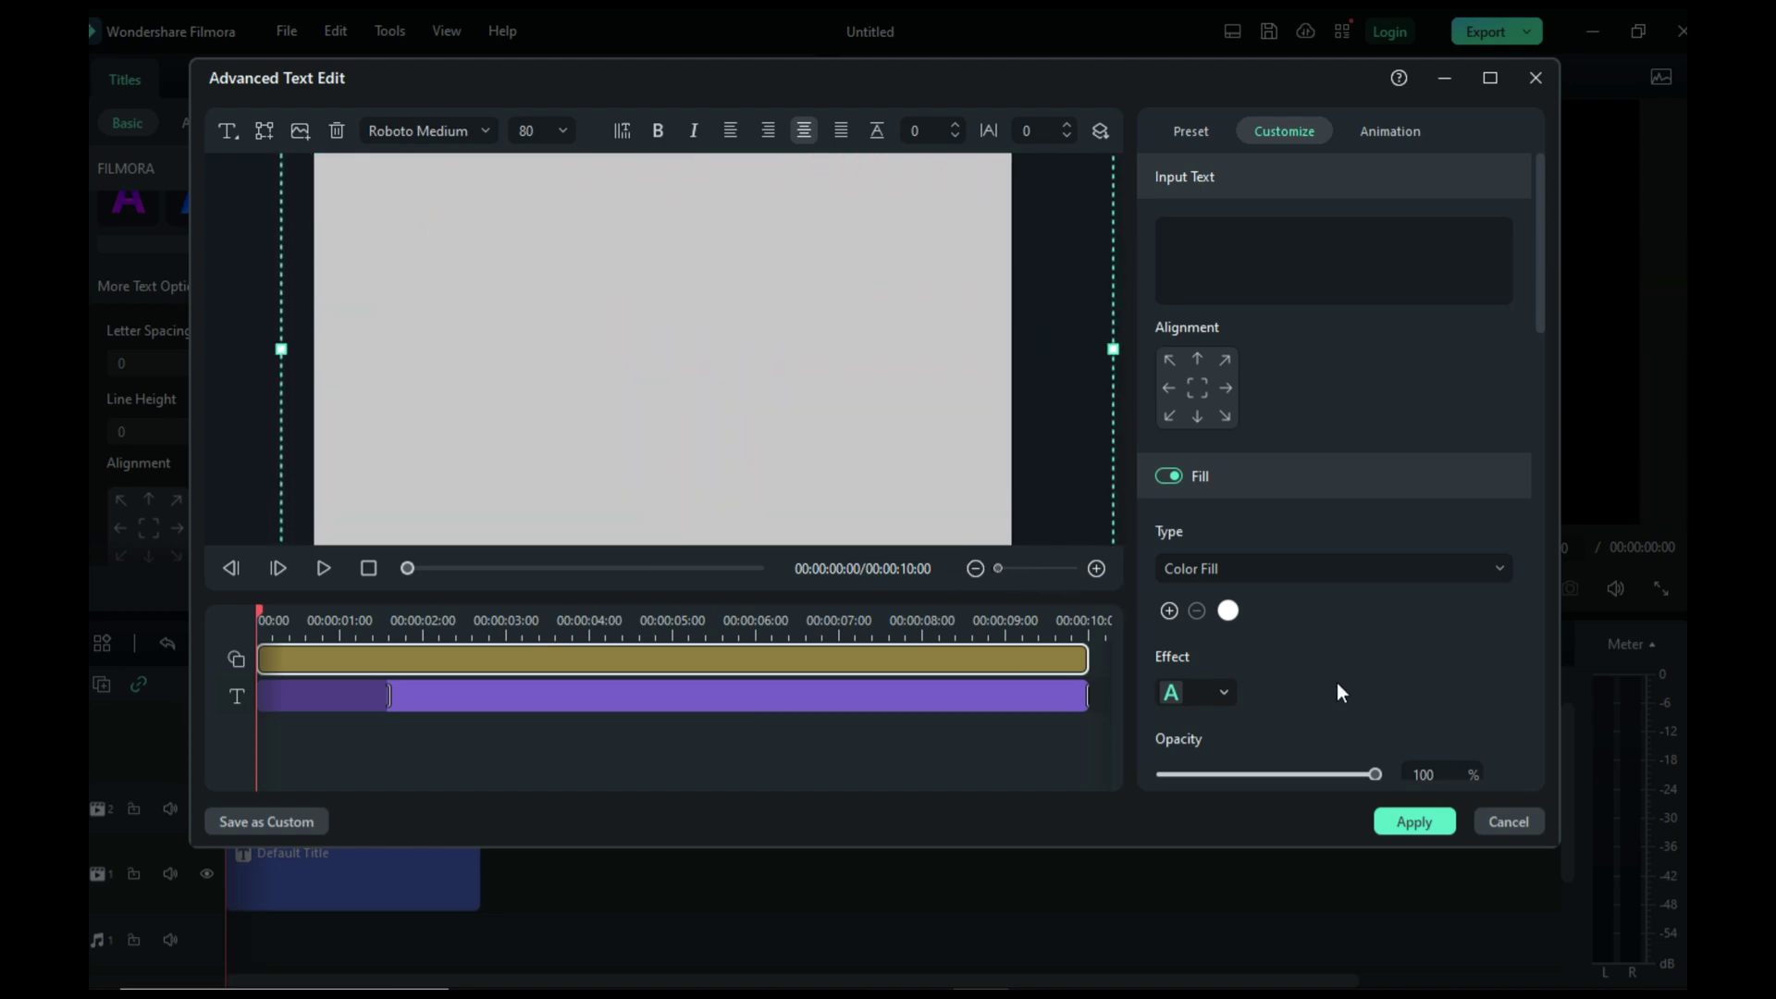
Step: Set the rectangle's fill to a custom saturated pure green and apply the changes to the upper title
{"action": "scroll", "coordinate": [1336, 683], "scroll_direction": "down", "scroll_amount": 10}
{"action": "left_click", "coordinate": [1225, 267]}
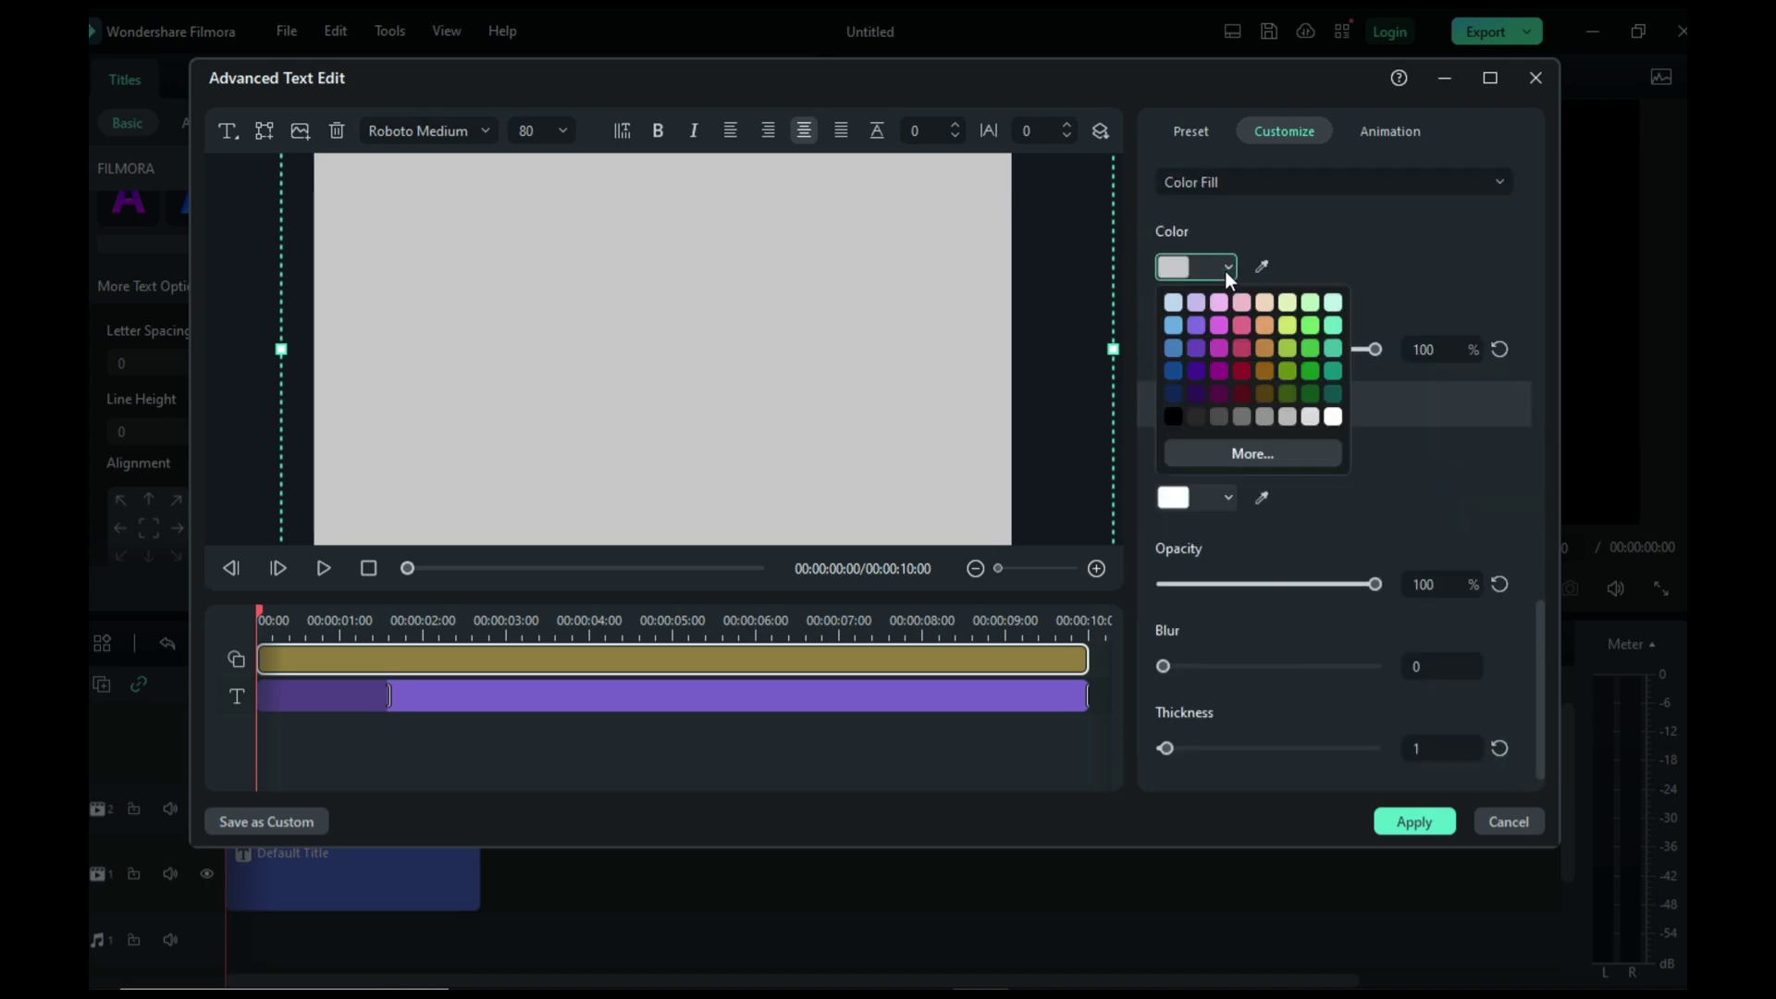
{"action": "key", "text": "Escape"}
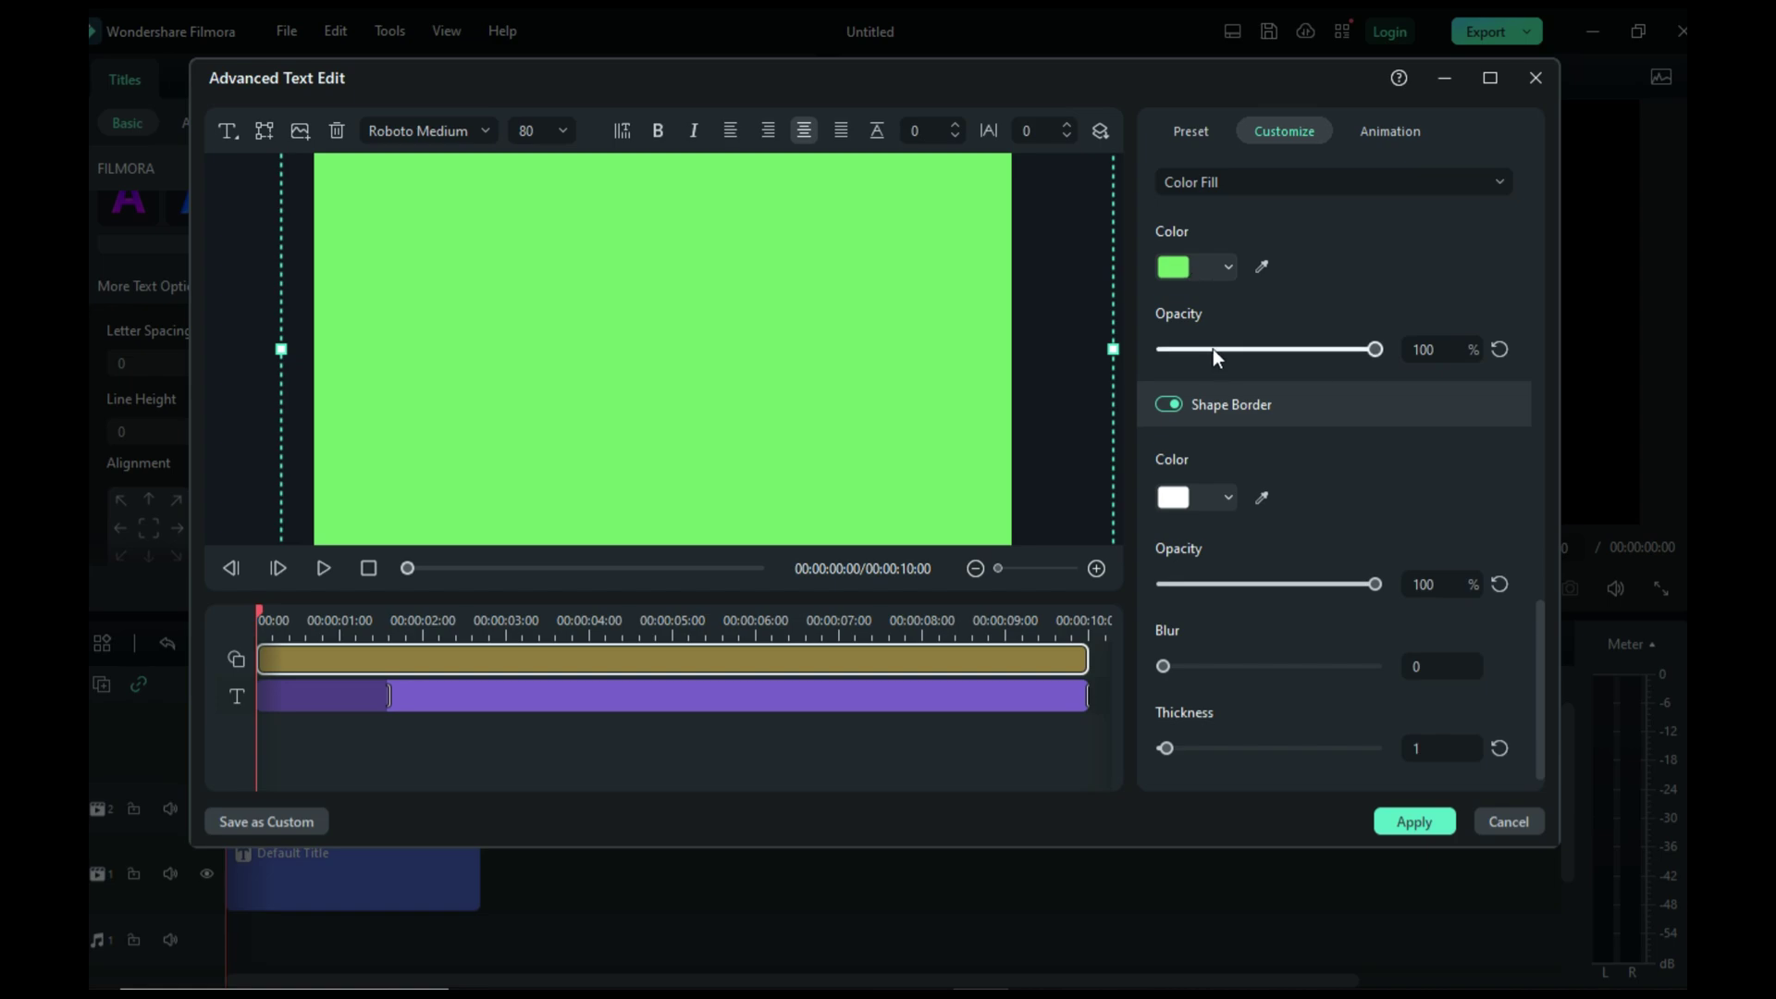
{"action": "left_click", "coordinate": [1223, 268]}
{"action": "left_click", "coordinate": [1282, 446]}
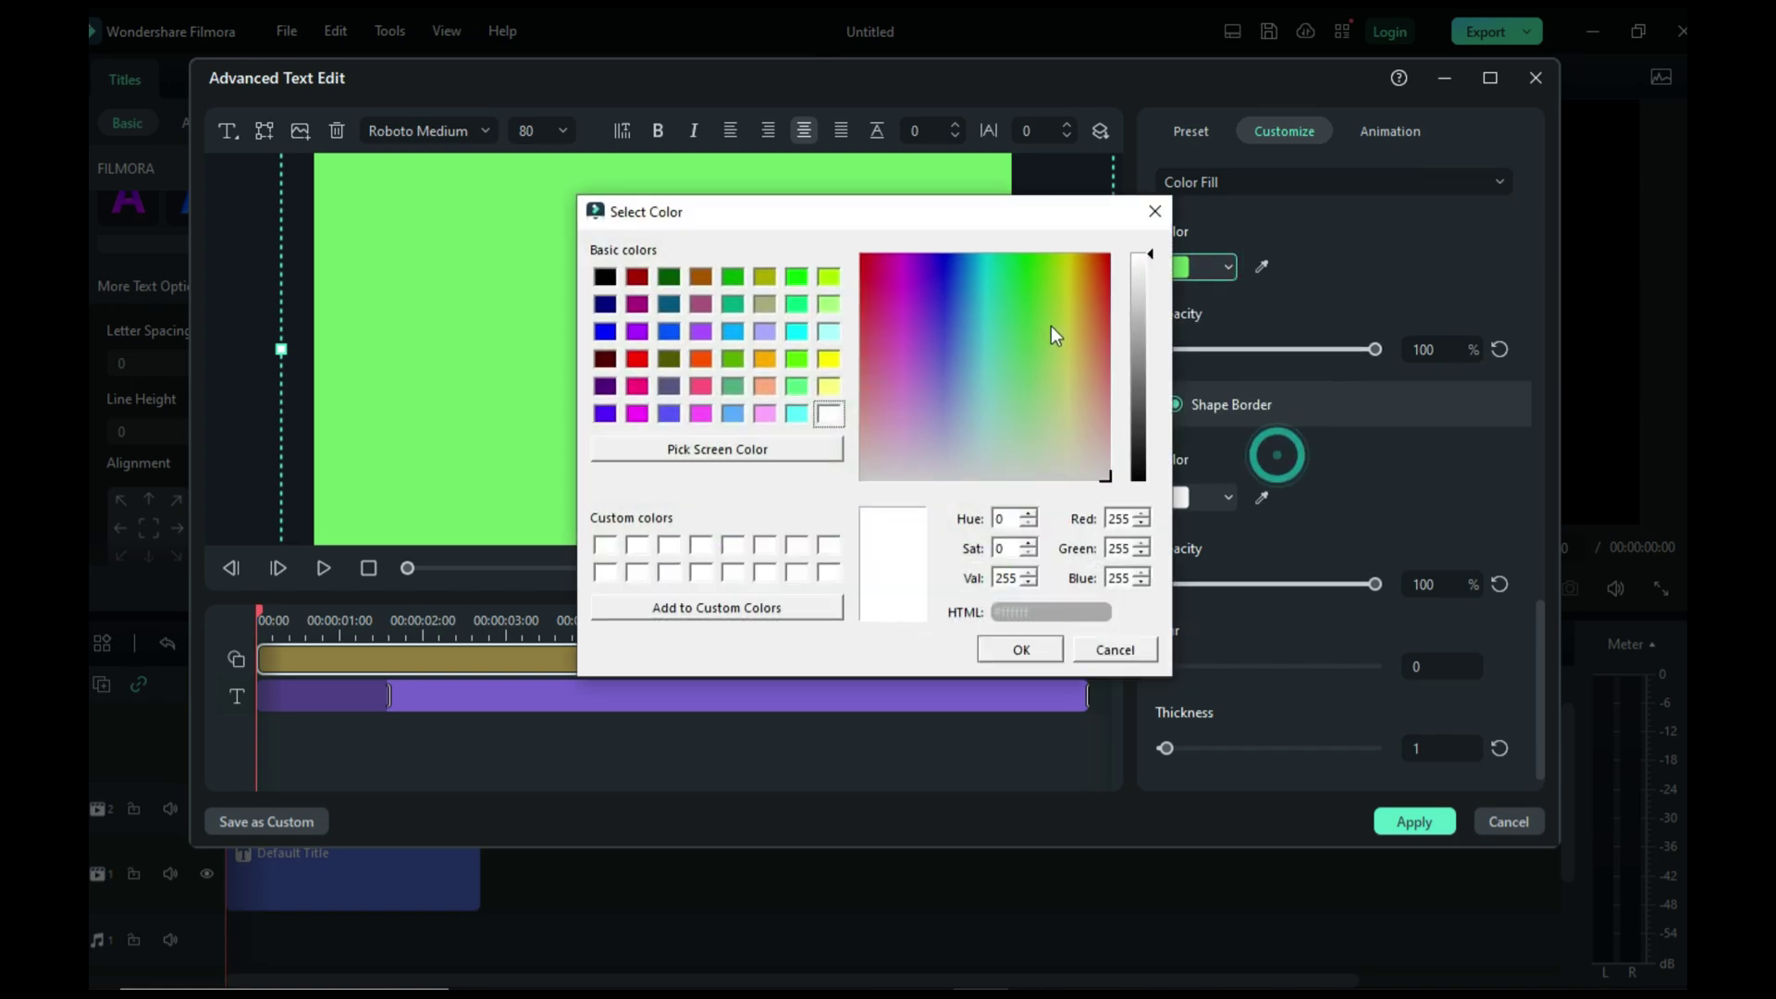
{"action": "left_click", "coordinate": [1036, 272]}
{"action": "left_click_drag", "start_coordinate": [1036, 276], "coordinate": [1027, 257]}
{"action": "left_click", "coordinate": [1025, 650]}
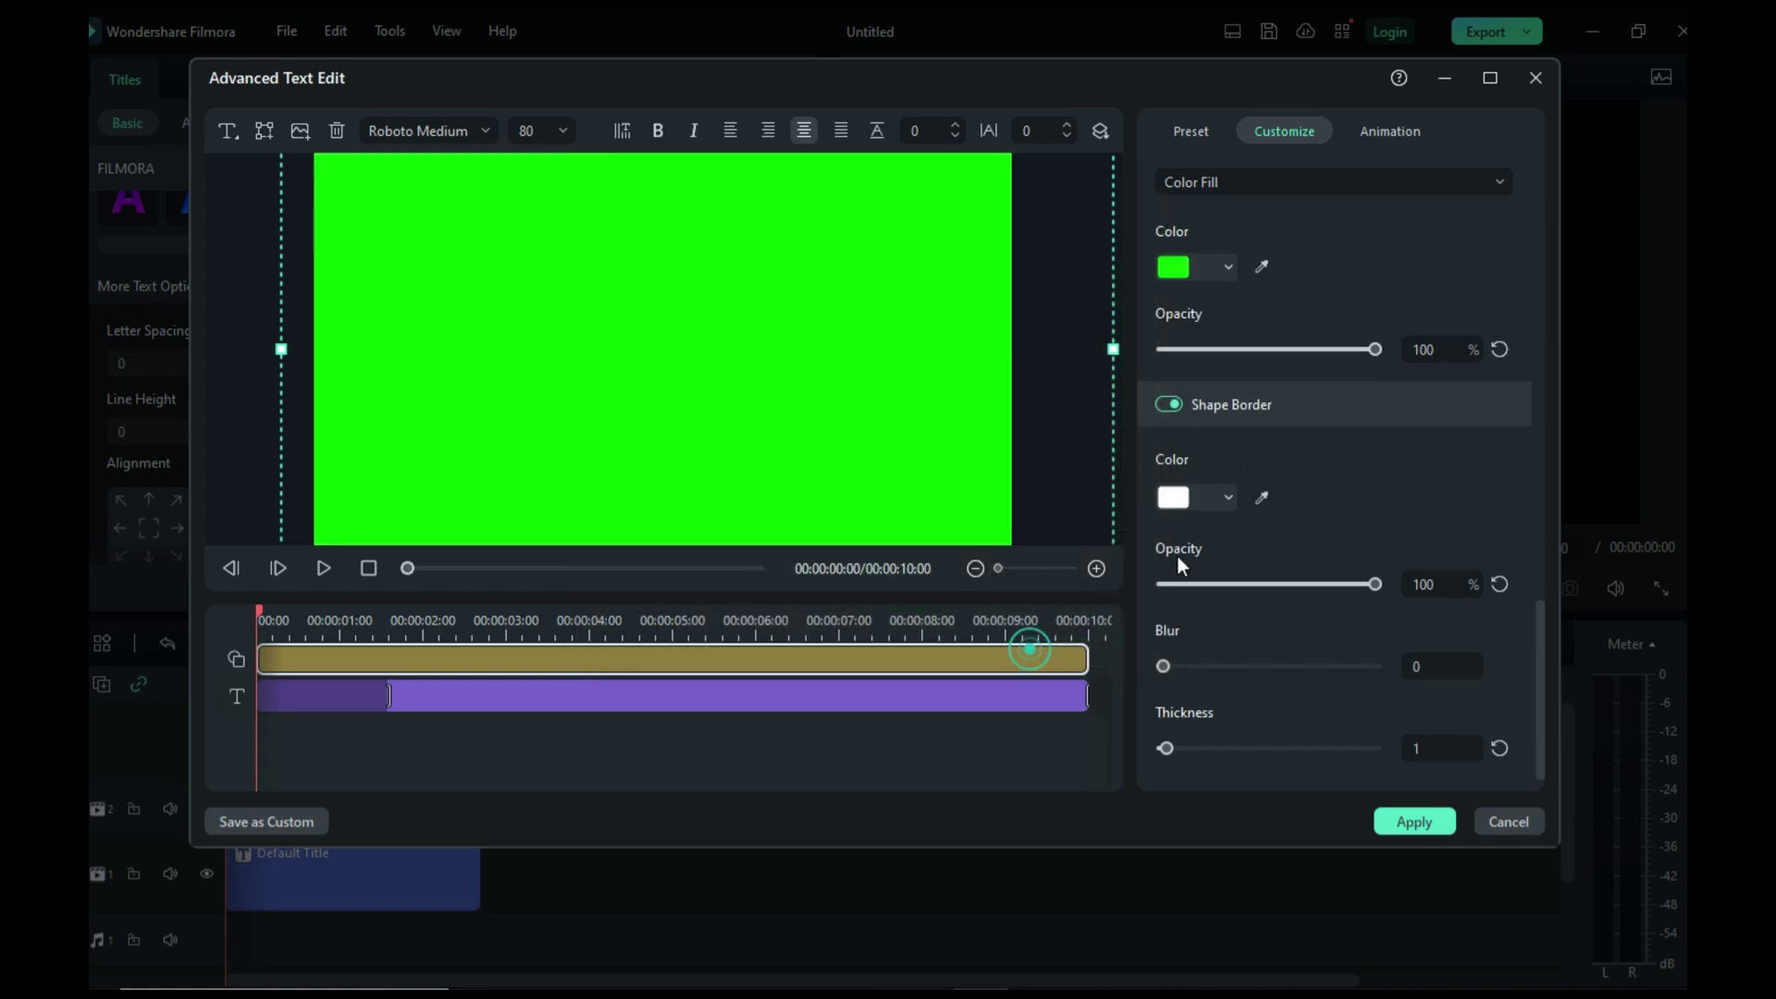
{"action": "left_click", "coordinate": [1414, 821]}
Step: Move the green rectangle down, horizontally centered, so its upper edge crosses the middle of the FILMORA text
{"action": "scroll", "coordinate": [820, 351], "scroll_direction": "down", "scroll_amount": 5}
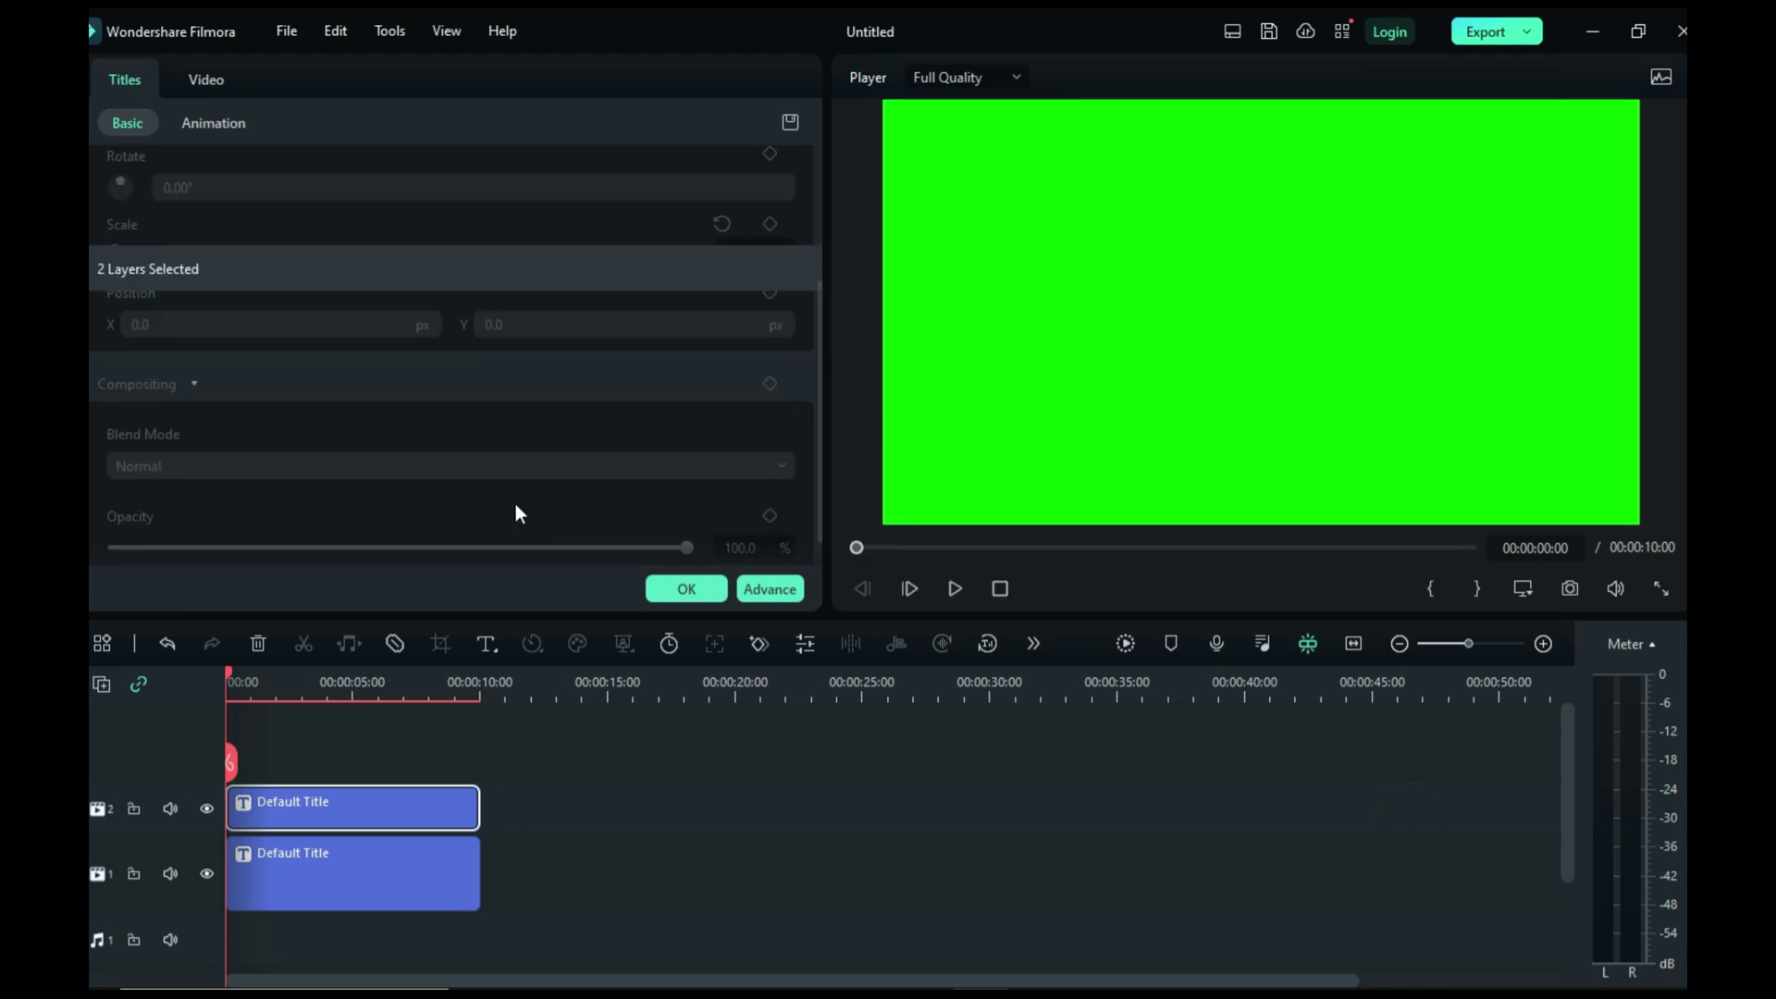
{"action": "scroll", "coordinate": [516, 508], "scroll_direction": "up", "scroll_amount": 5}
{"action": "left_click_drag", "start_coordinate": [1256, 265], "coordinate": [1256, 373]}
{"action": "left_click_drag", "start_coordinate": [1299, 206], "coordinate": [1299, 399]}
{"action": "left_click_drag", "start_coordinate": [1335, 456], "coordinate": [1289, 386]}
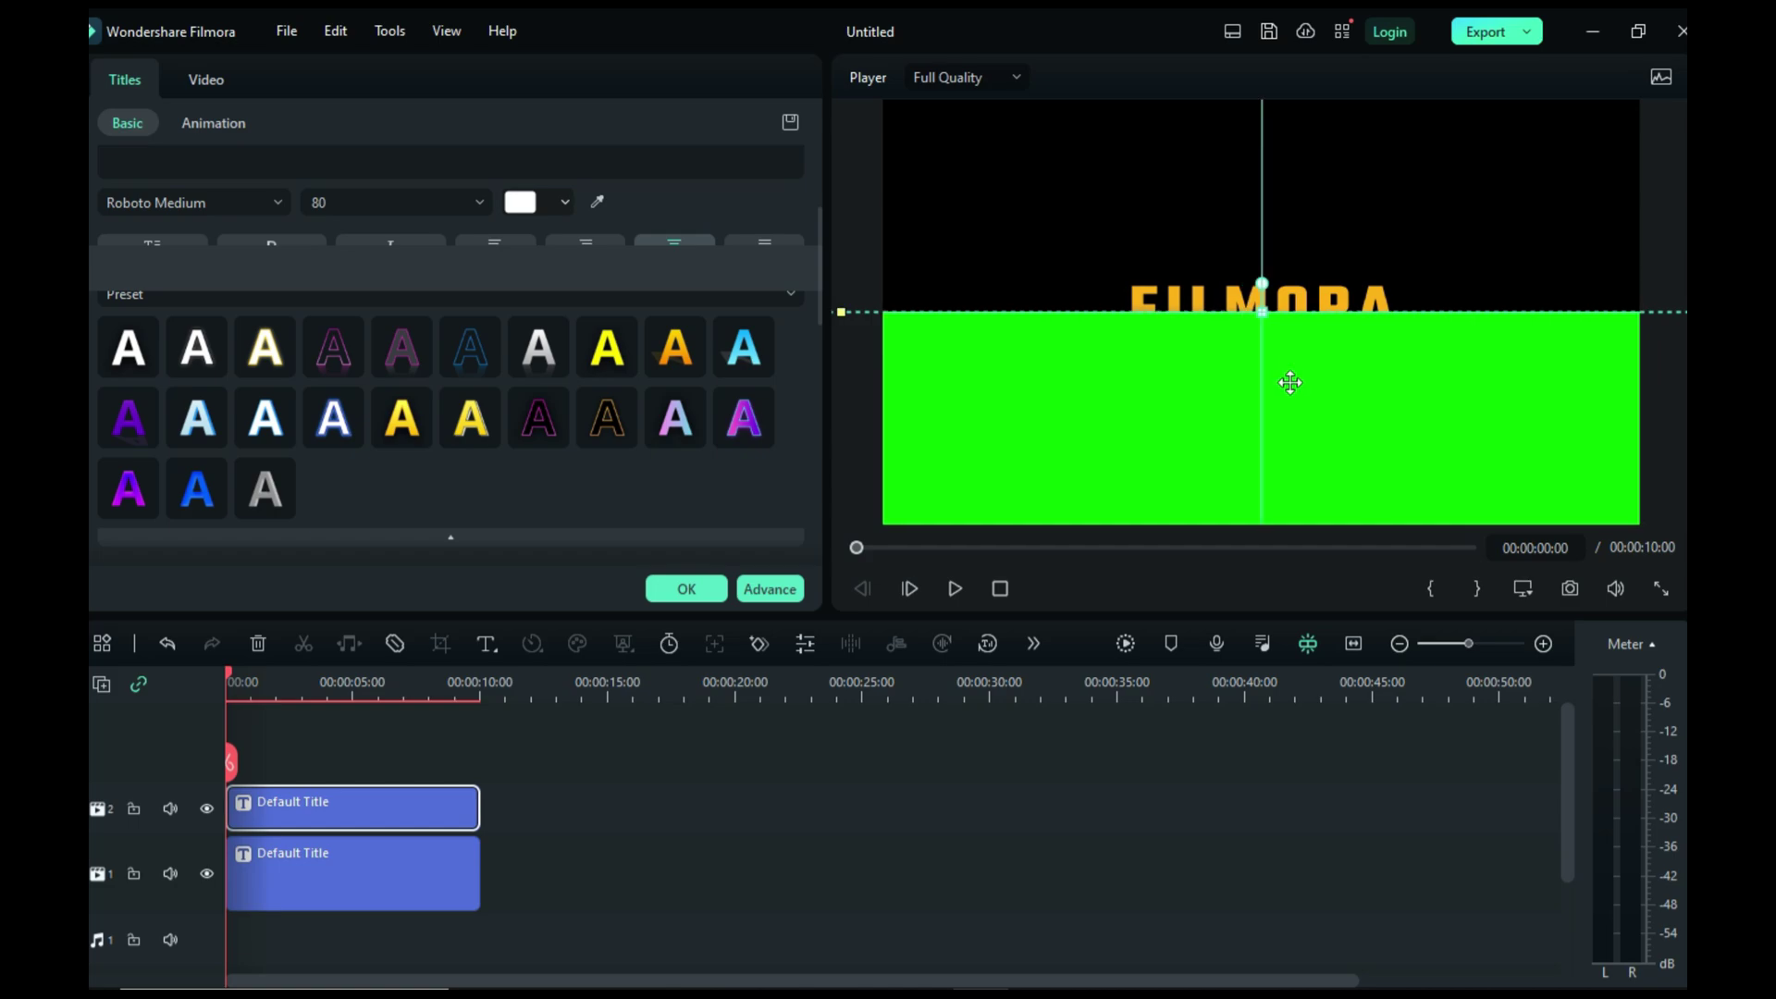
Step: Set the FILMORA title's Y position to -67 px with a position keyframe at the clip's start
{"action": "left_click", "coordinate": [1263, 294]}
{"action": "left_click", "coordinate": [208, 87]}
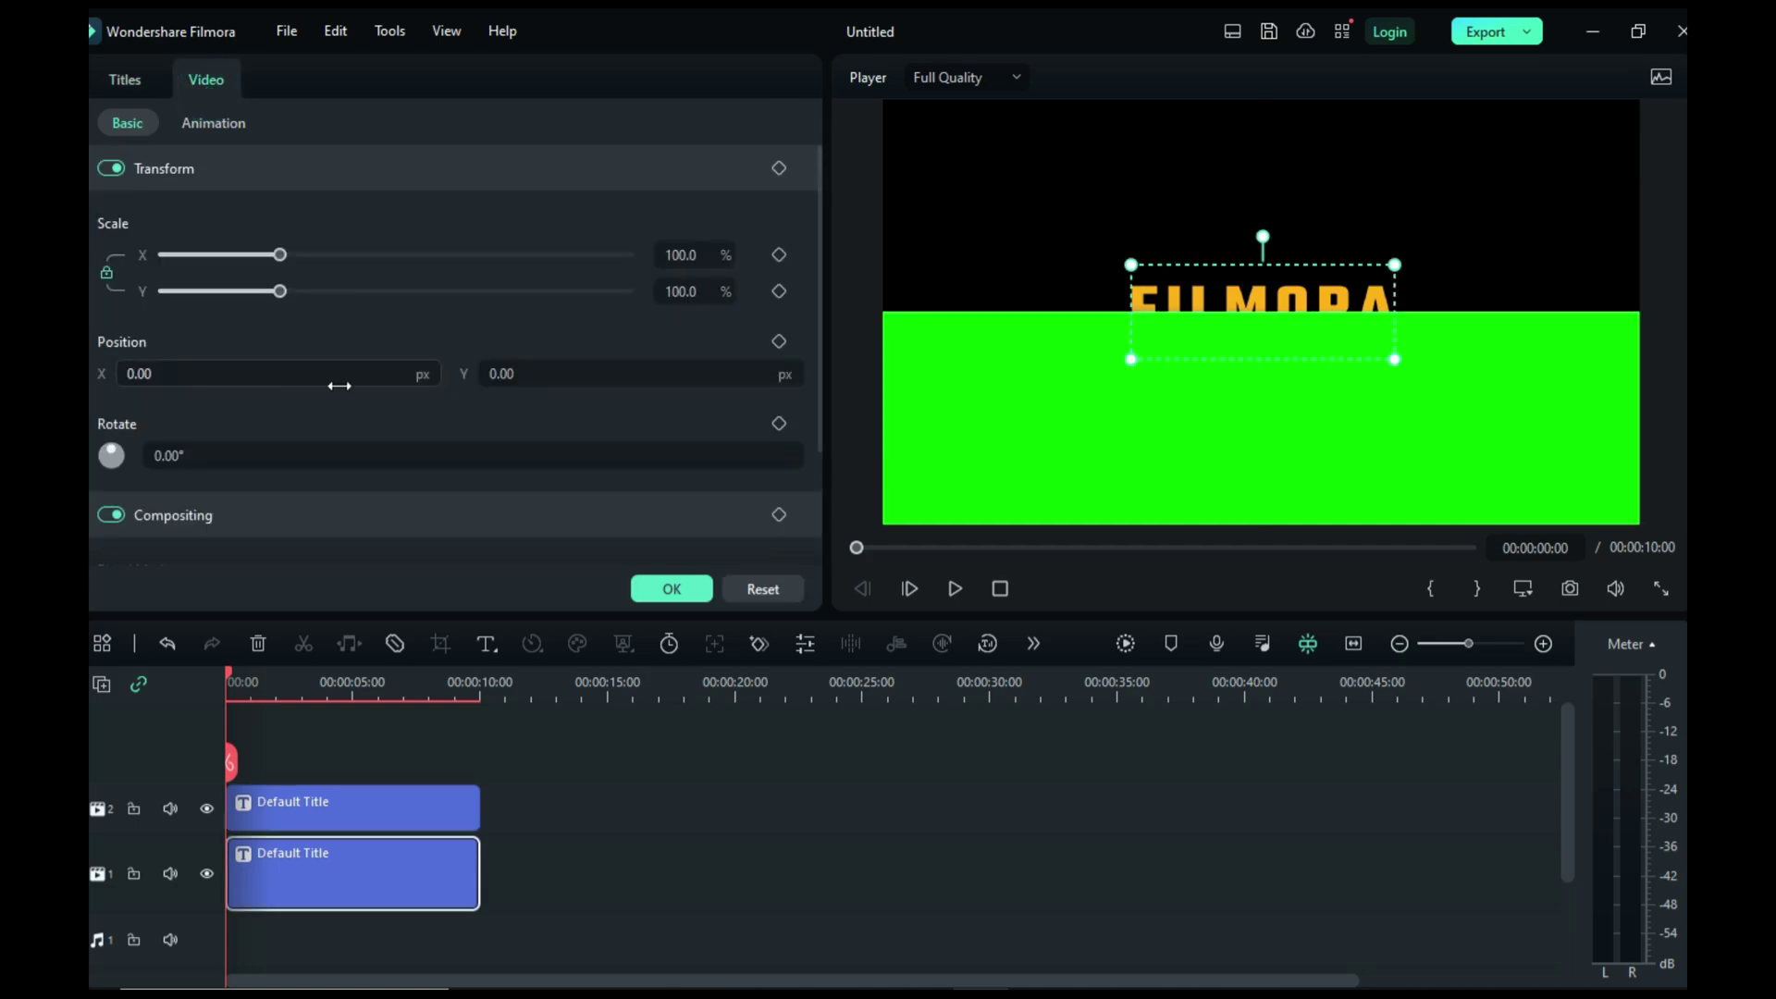
{"action": "left_click_drag", "start_coordinate": [529, 375], "coordinate": [478, 374]}
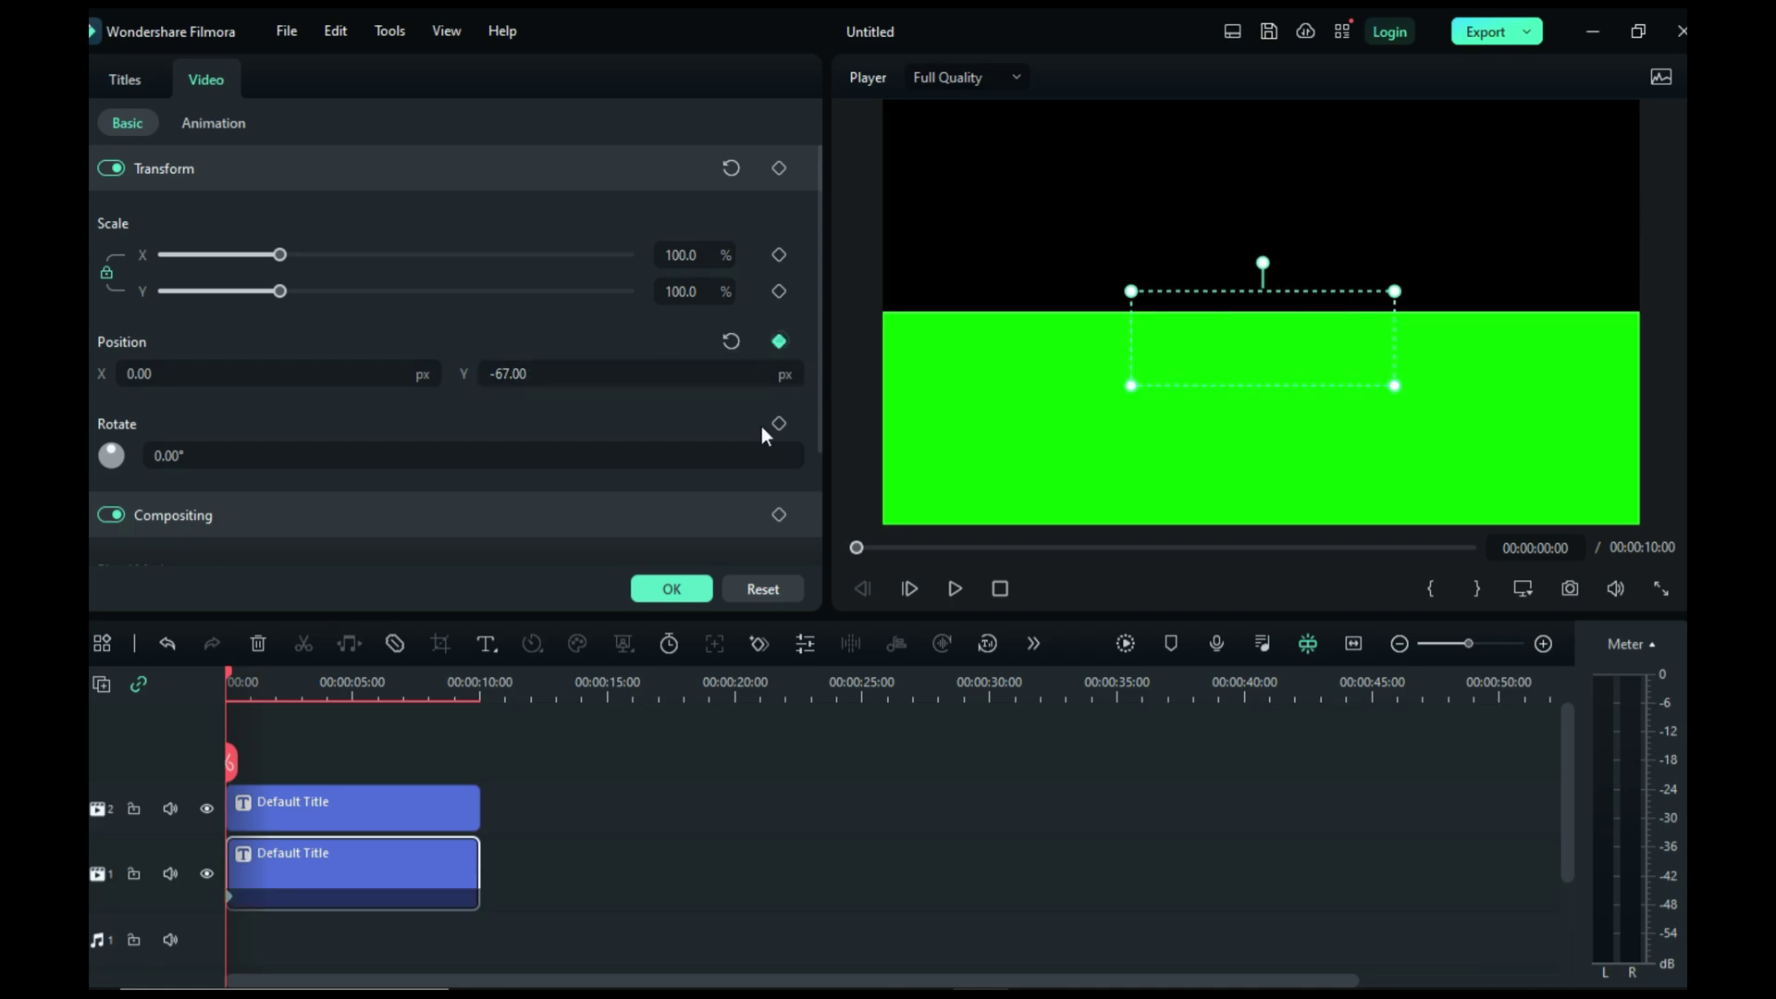
{"action": "left_click", "coordinate": [779, 340]}
Step: Add a position keyframe at the FILMORA clip's end, 00:00:10:00, with the Y position at 41 px
{"action": "left_click", "coordinate": [341, 683]}
{"action": "left_click_drag", "start_coordinate": [343, 674], "coordinate": [484, 680]}
{"action": "scroll", "coordinate": [773, 833], "scroll_direction": "up", "scroll_amount": 2}
{"action": "scroll", "coordinate": [774, 838], "scroll_direction": "up", "scroll_amount": 2}
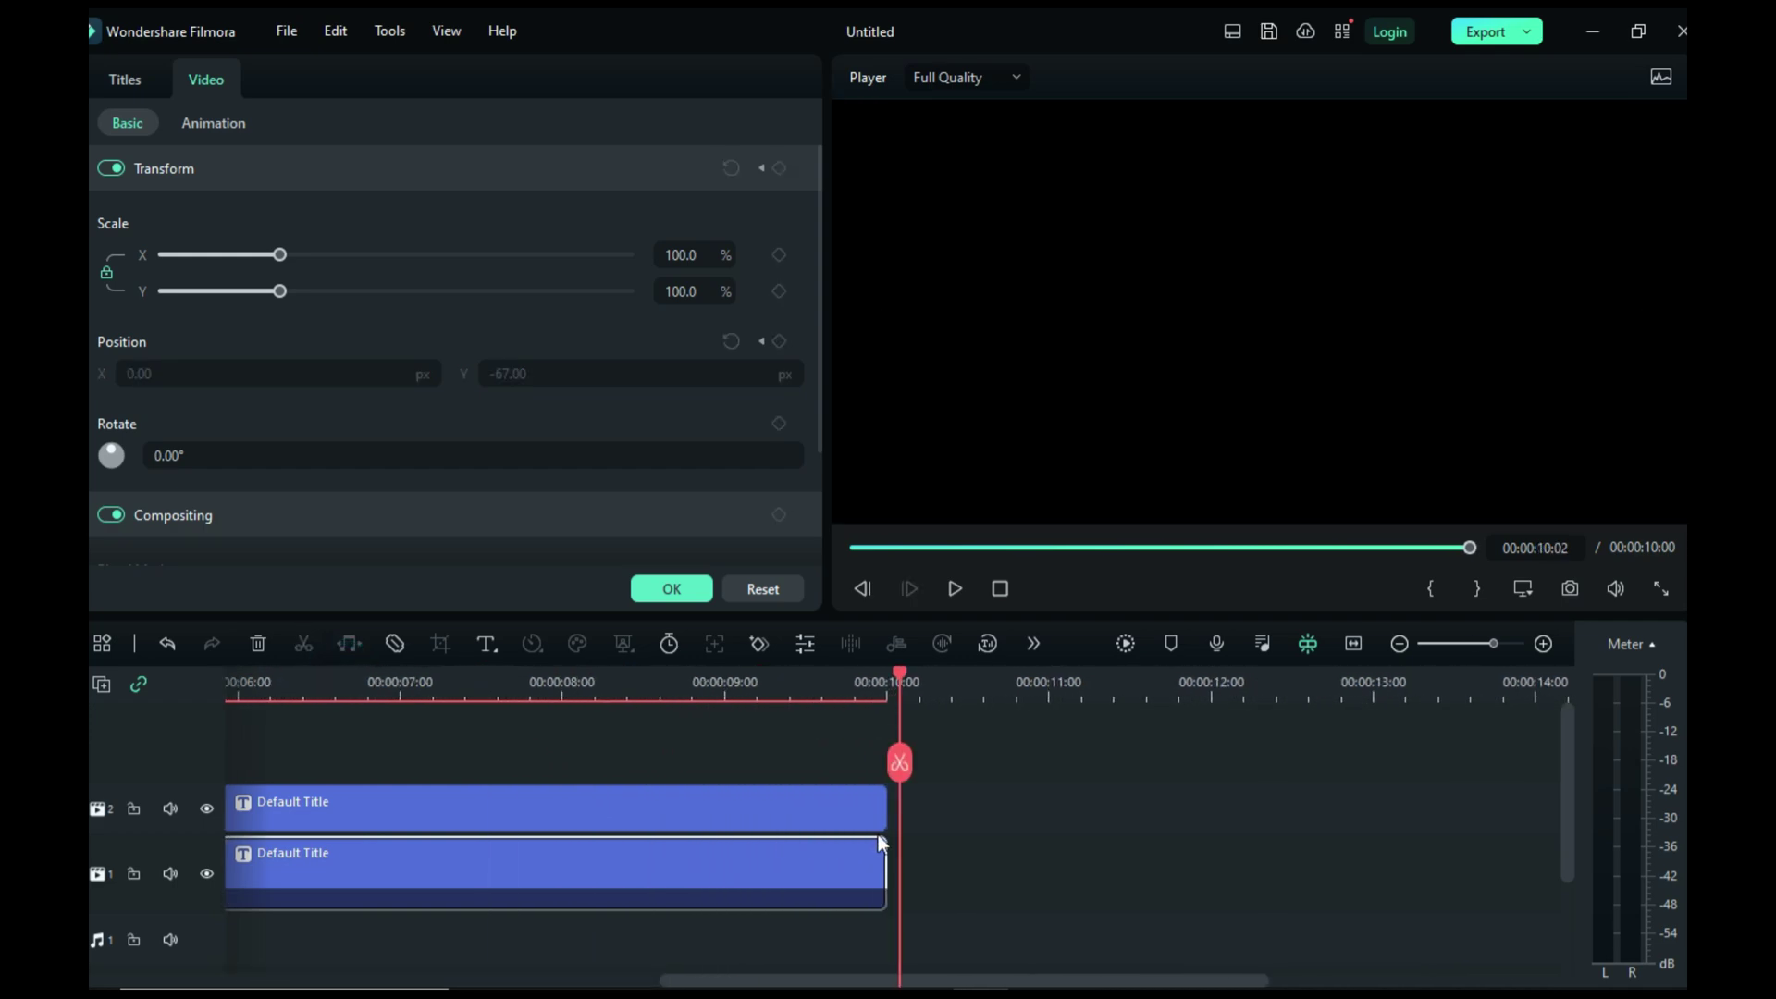
{"action": "left_click_drag", "start_coordinate": [886, 676], "coordinate": [870, 676]}
{"action": "scroll", "coordinate": [444, 812], "scroll_direction": "down", "scroll_amount": 3}
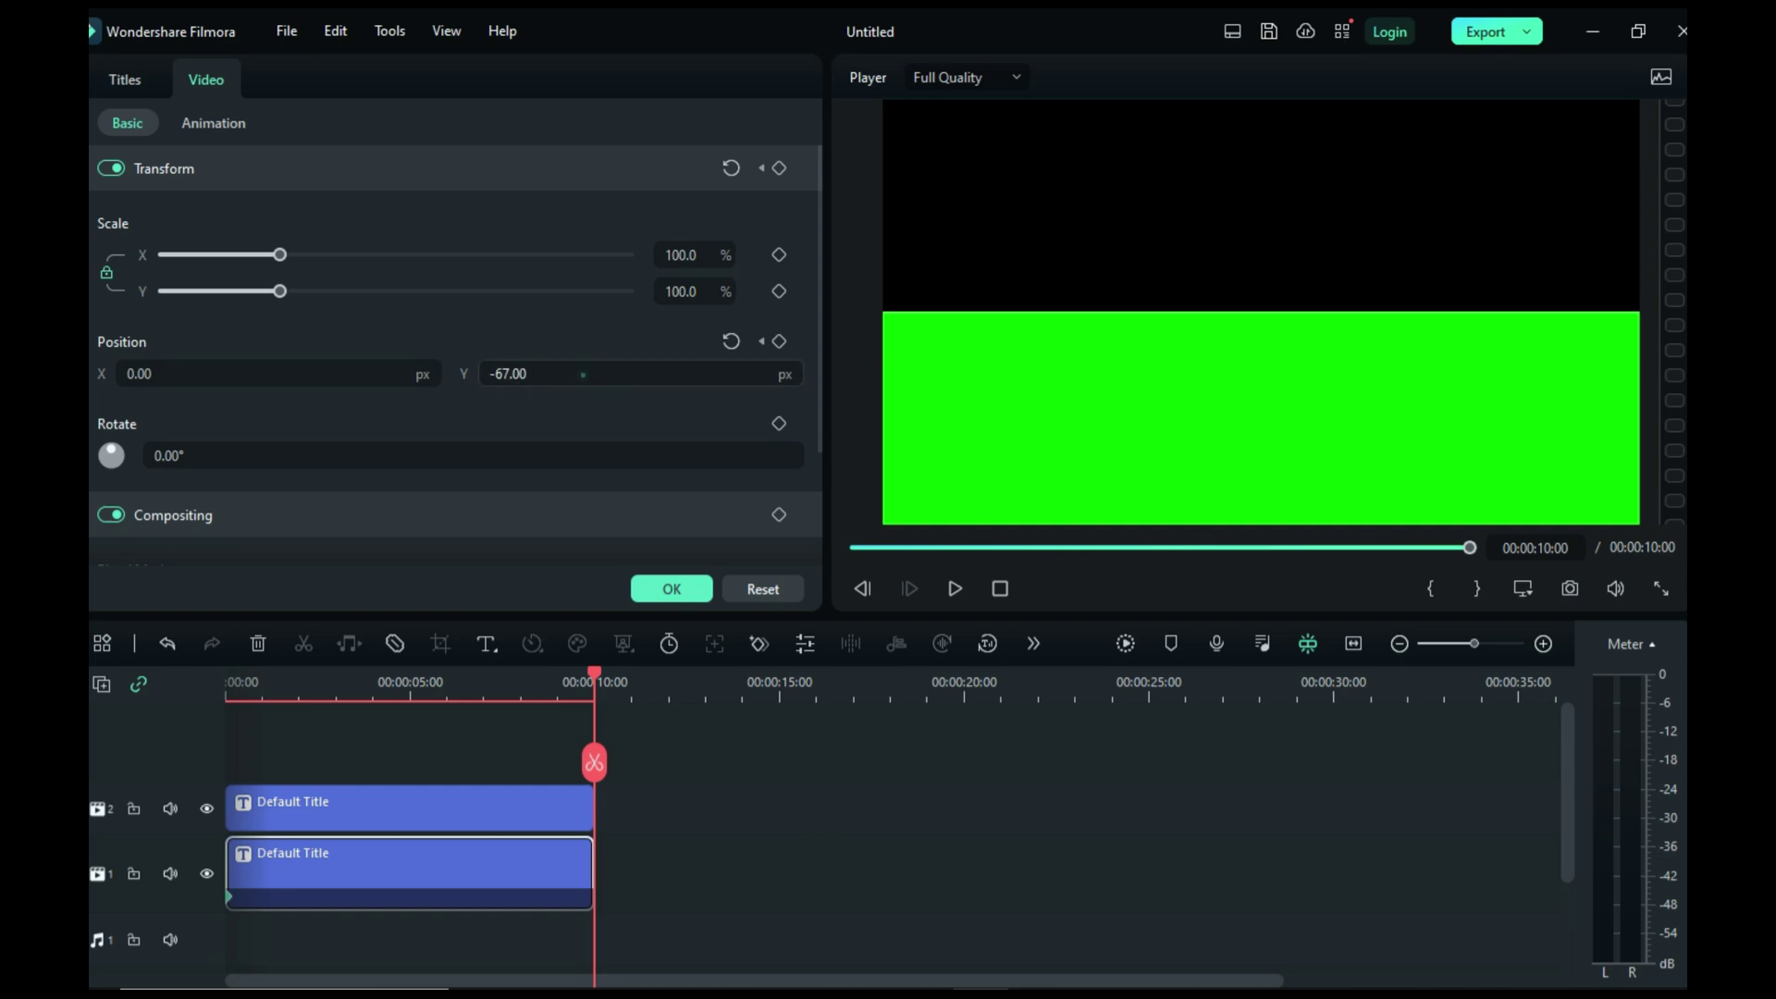
{"action": "left_click_drag", "start_coordinate": [583, 375], "coordinate": [584, 378]}
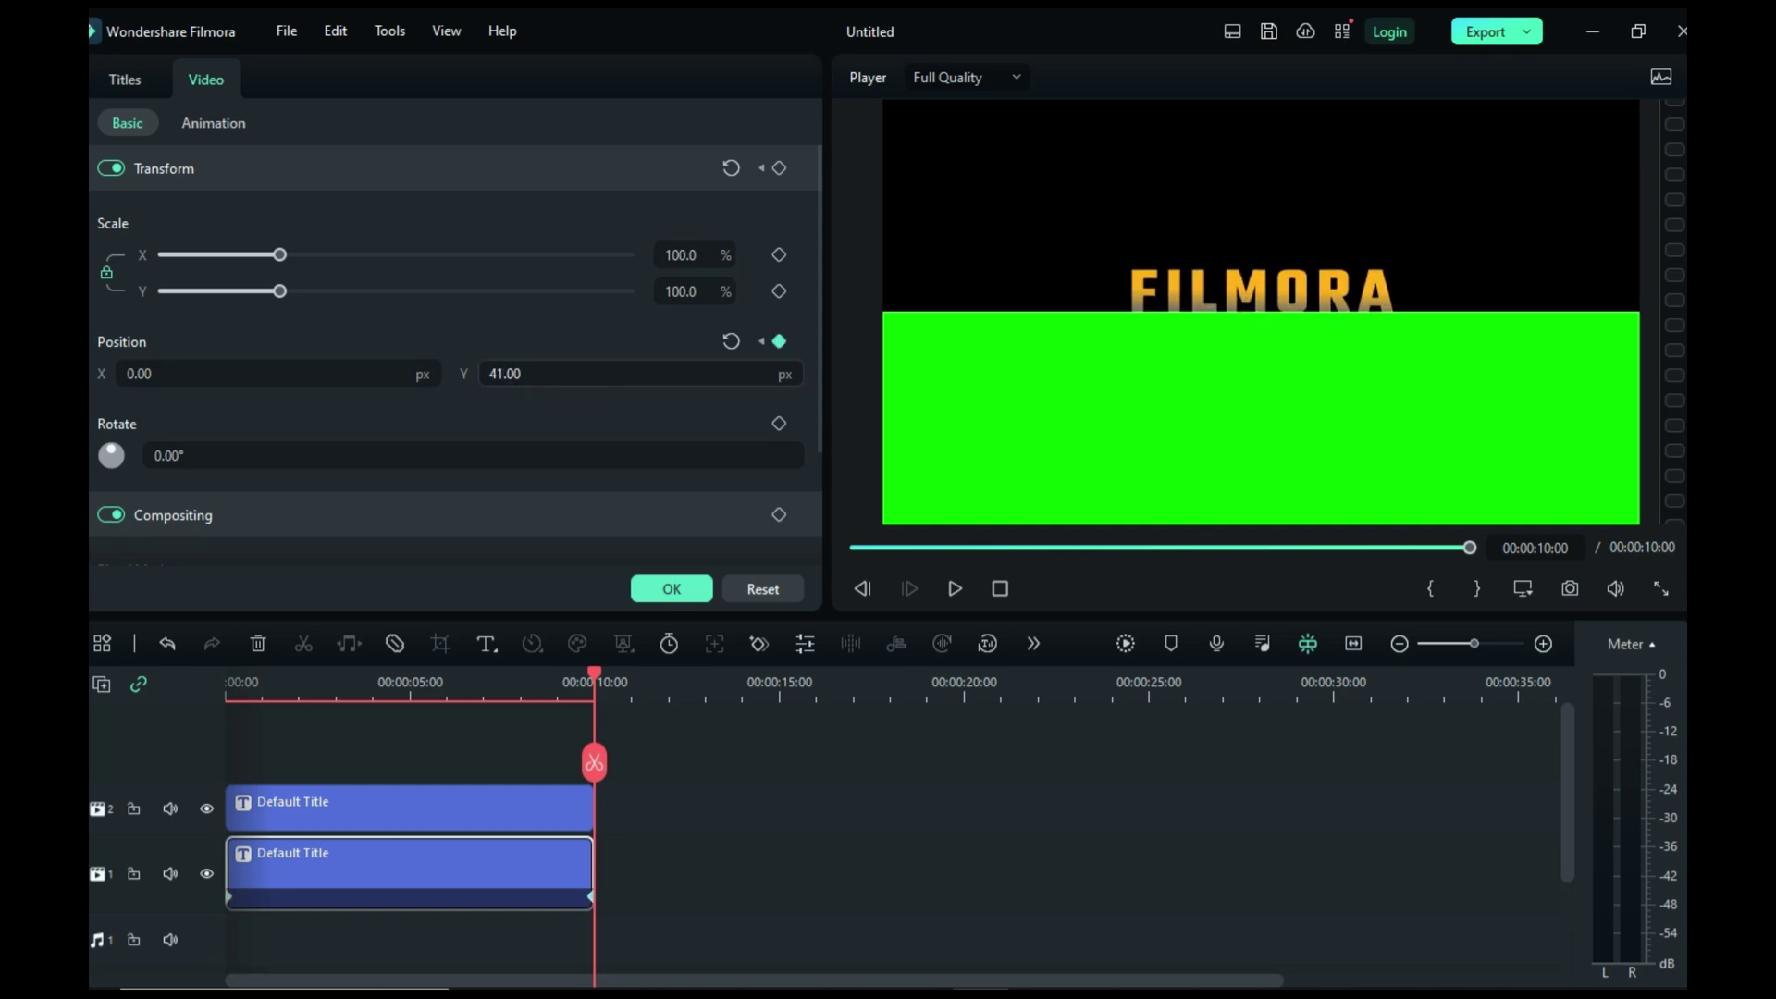
Step: Move the FILMORA clip's end keyframe earlier to 00:00:07:03 and play the title animation from the start
{"action": "left_click", "coordinate": [384, 683]}
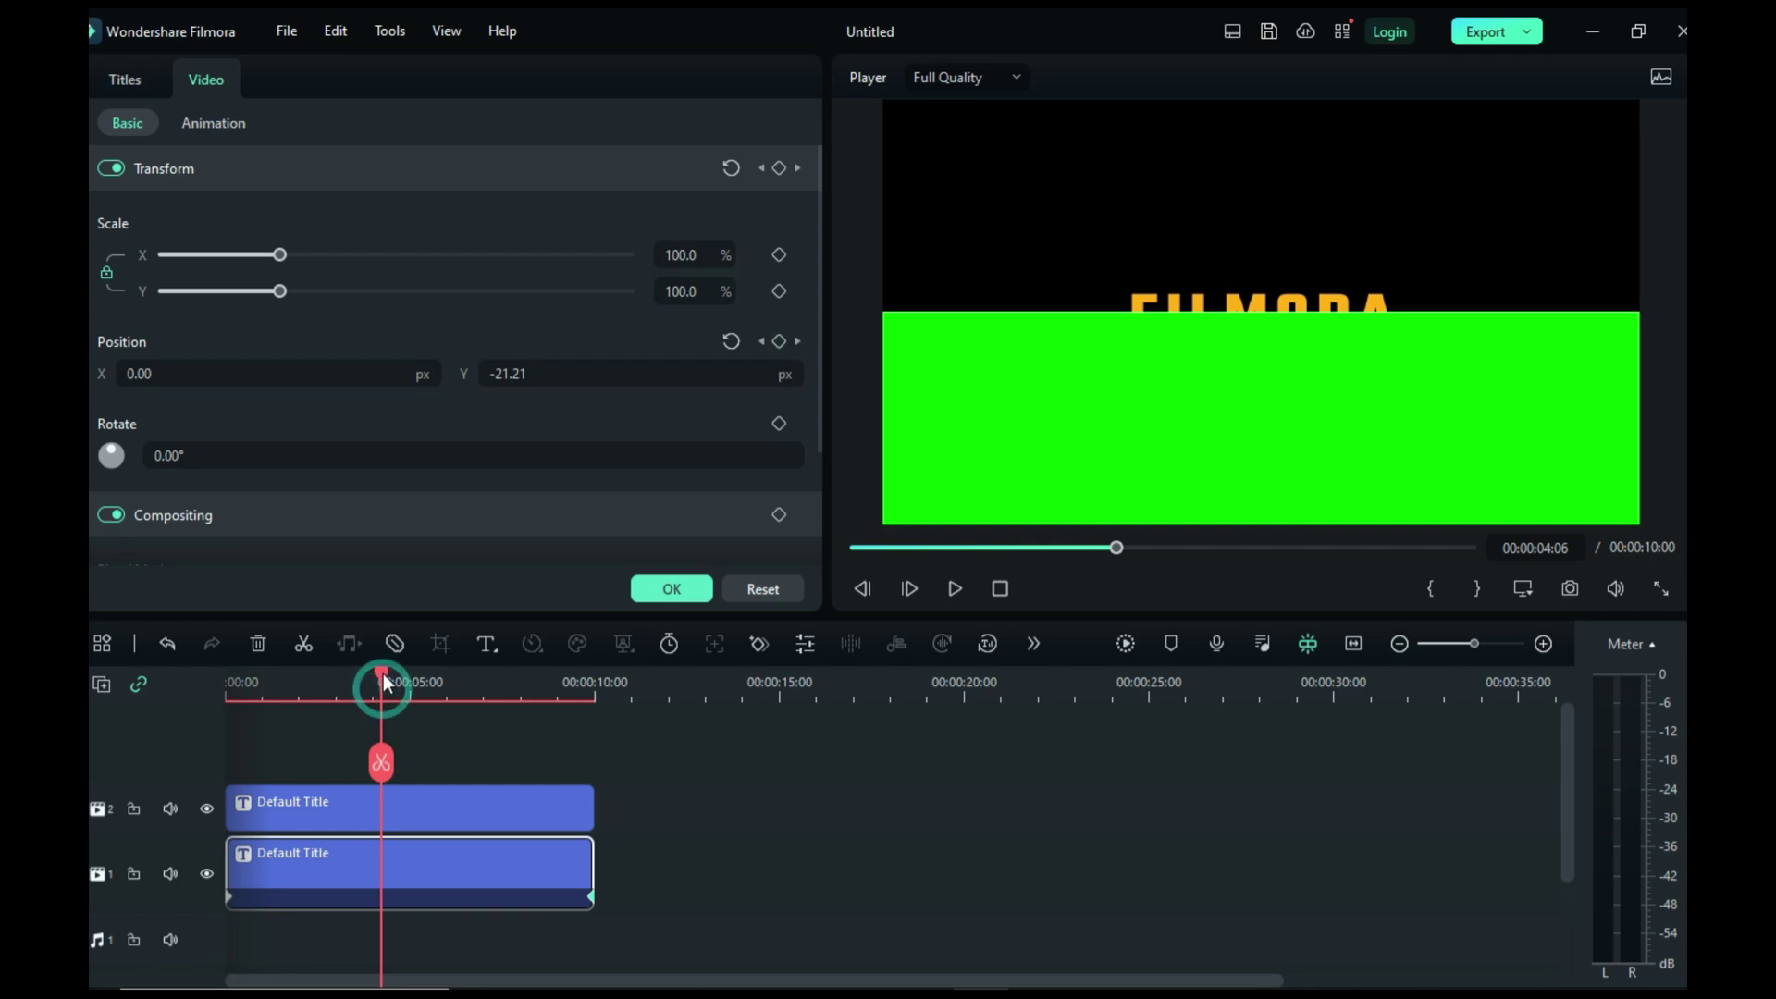
{"action": "left_click", "coordinate": [590, 898]}
{"action": "left_click_drag", "start_coordinate": [589, 897], "coordinate": [488, 896]}
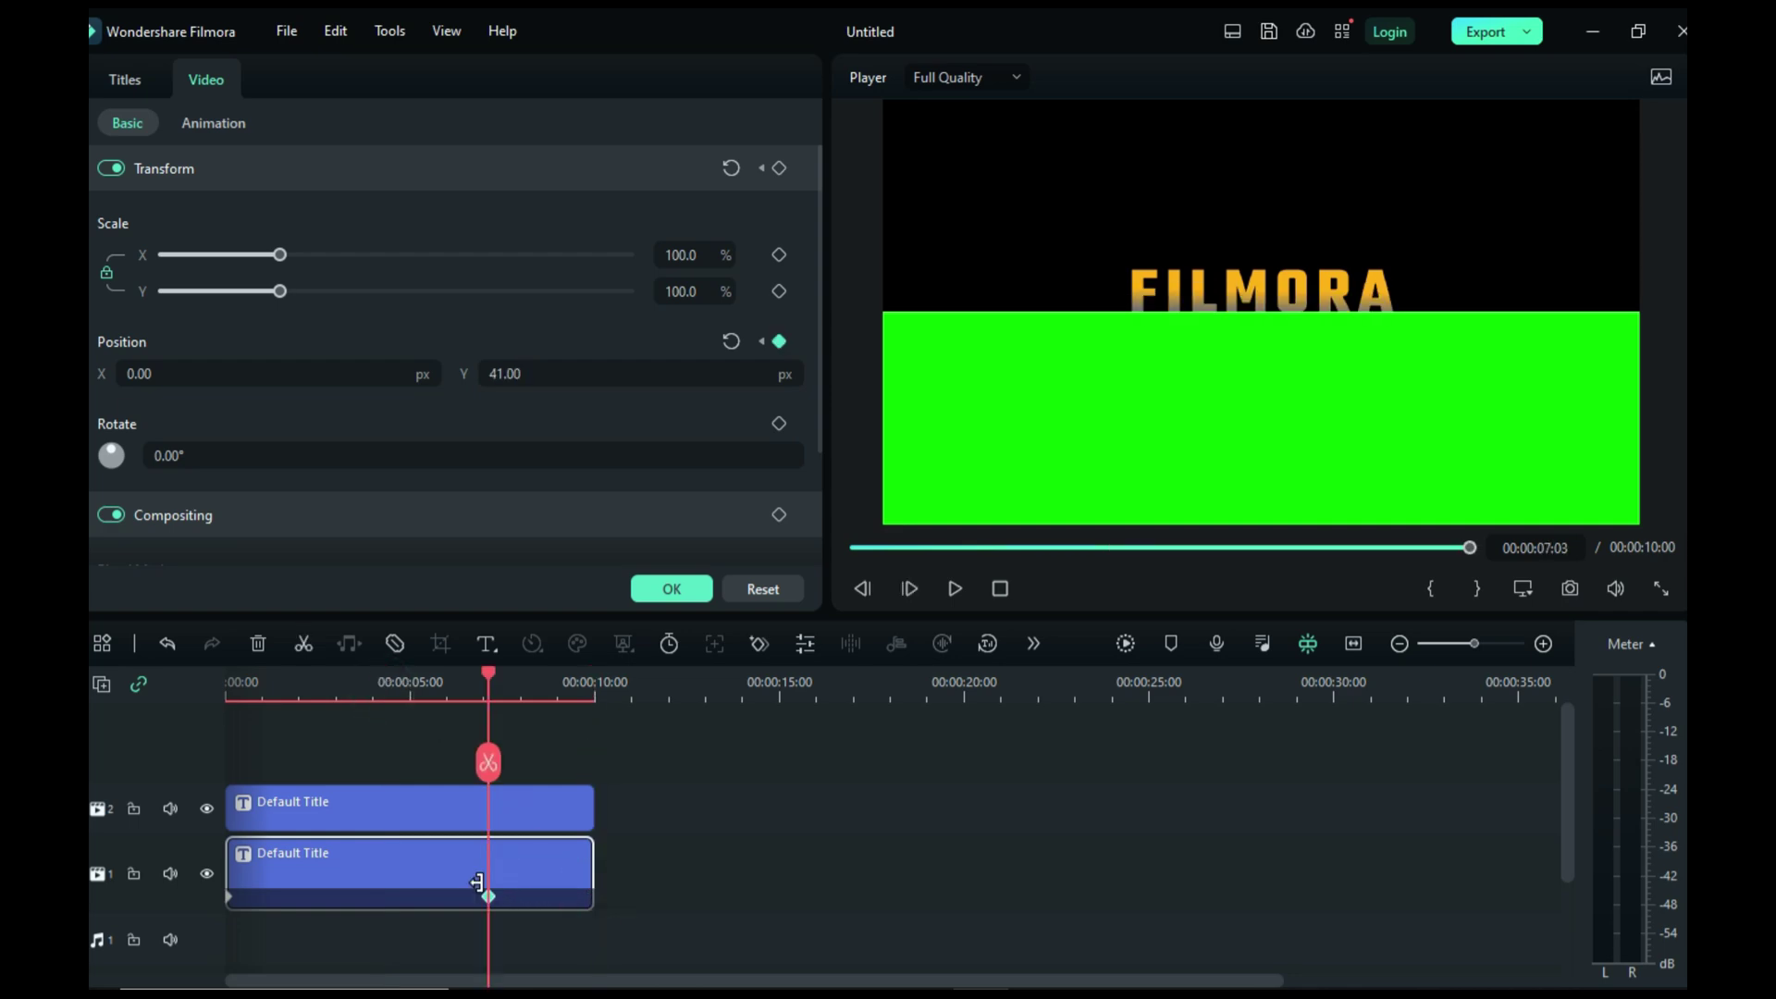
{"action": "left_click_drag", "start_coordinate": [439, 673], "coordinate": [135, 684]}
{"action": "key", "text": "space"}
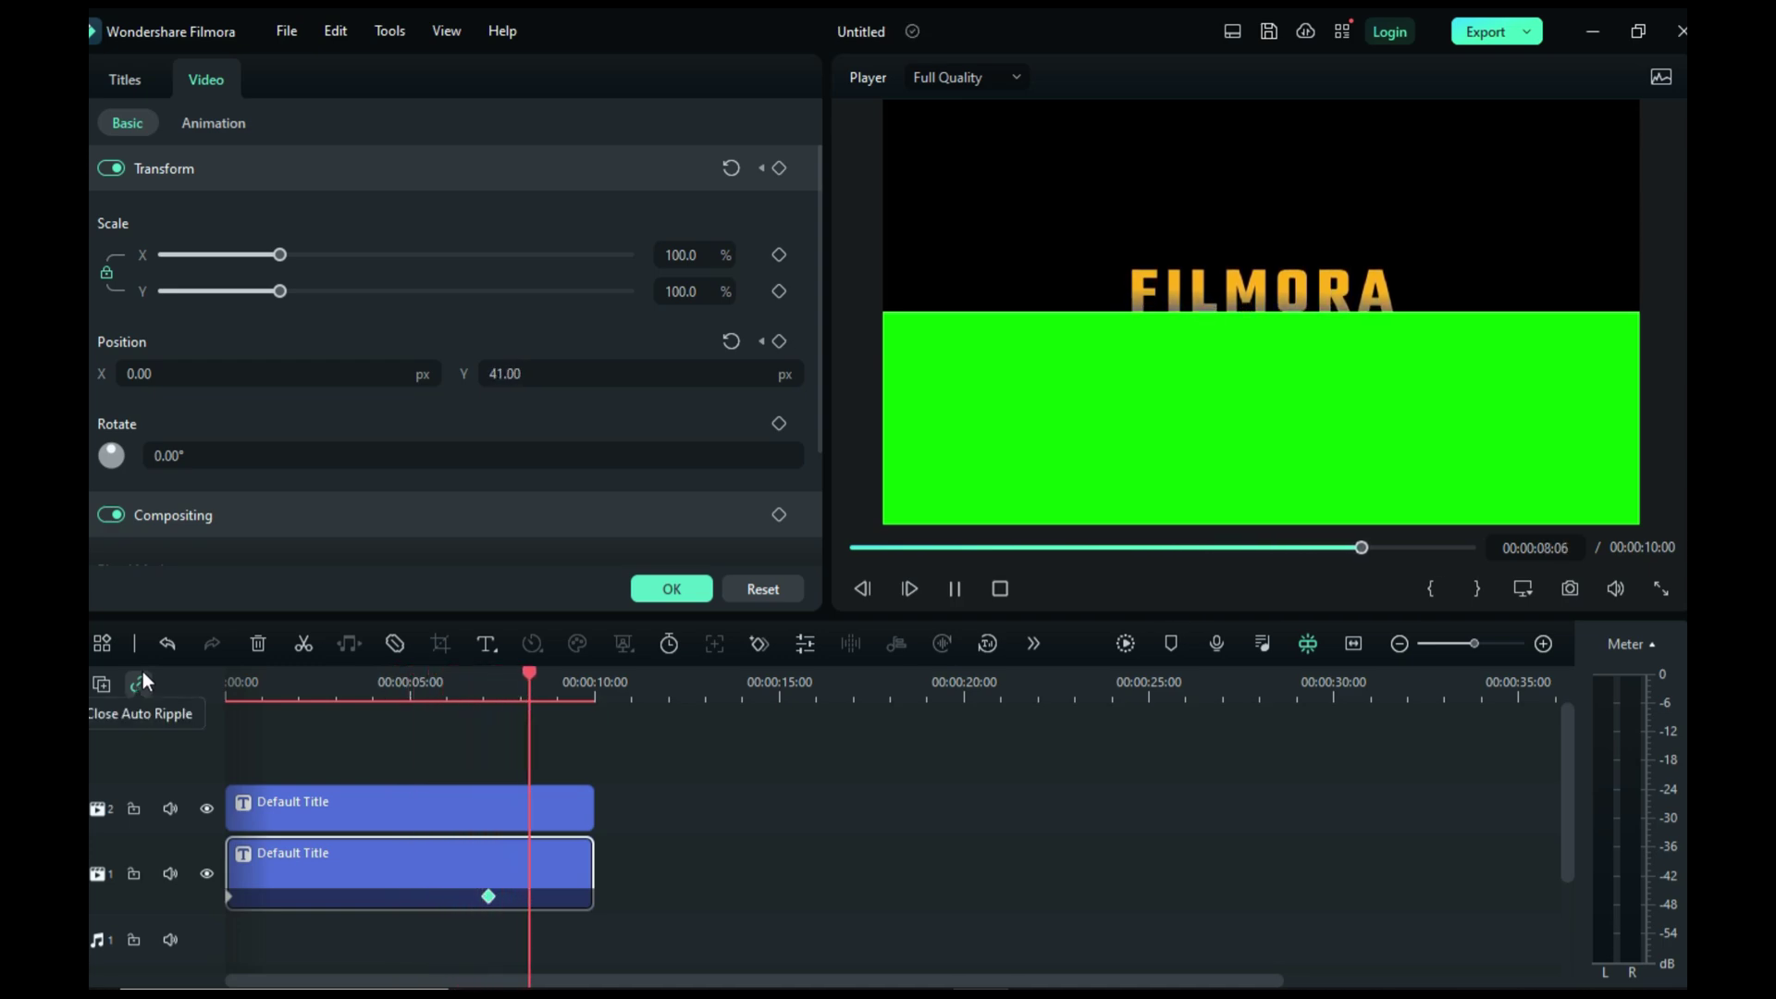
{"action": "key", "text": "space"}
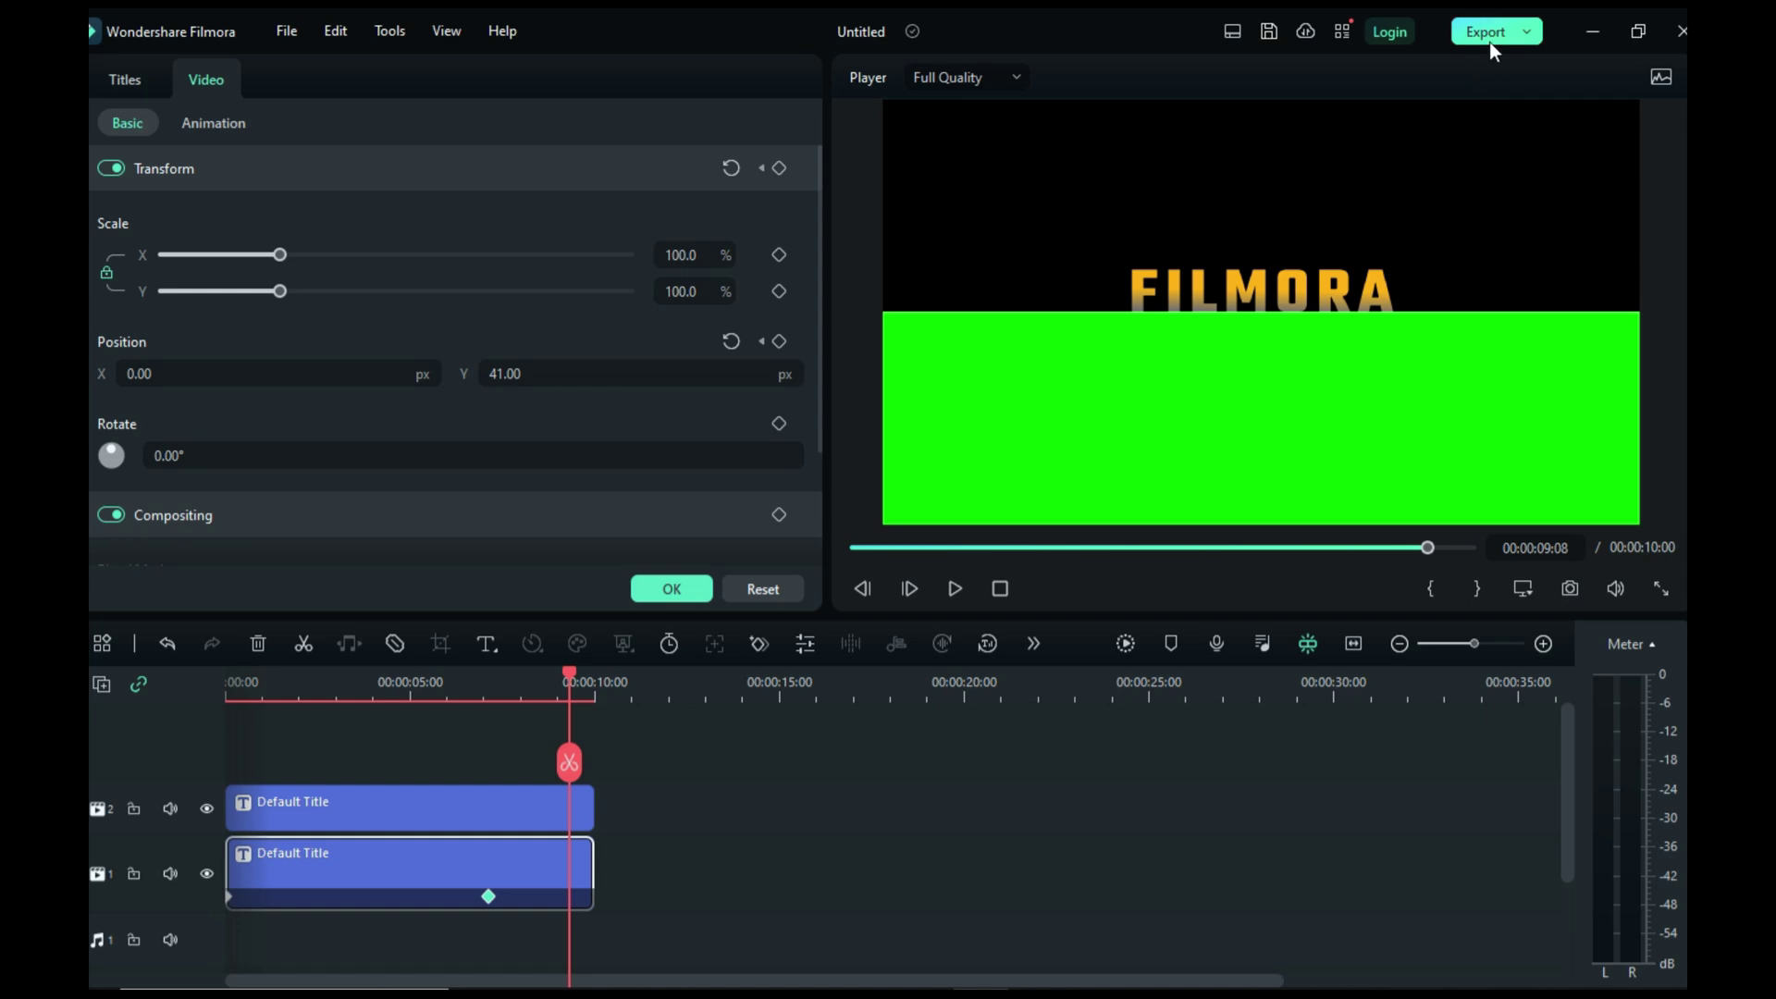
Step: Export the rising-title video locally as an MP4 named 1 in E:/My Works
{"action": "key", "text": "ctrl+e"}
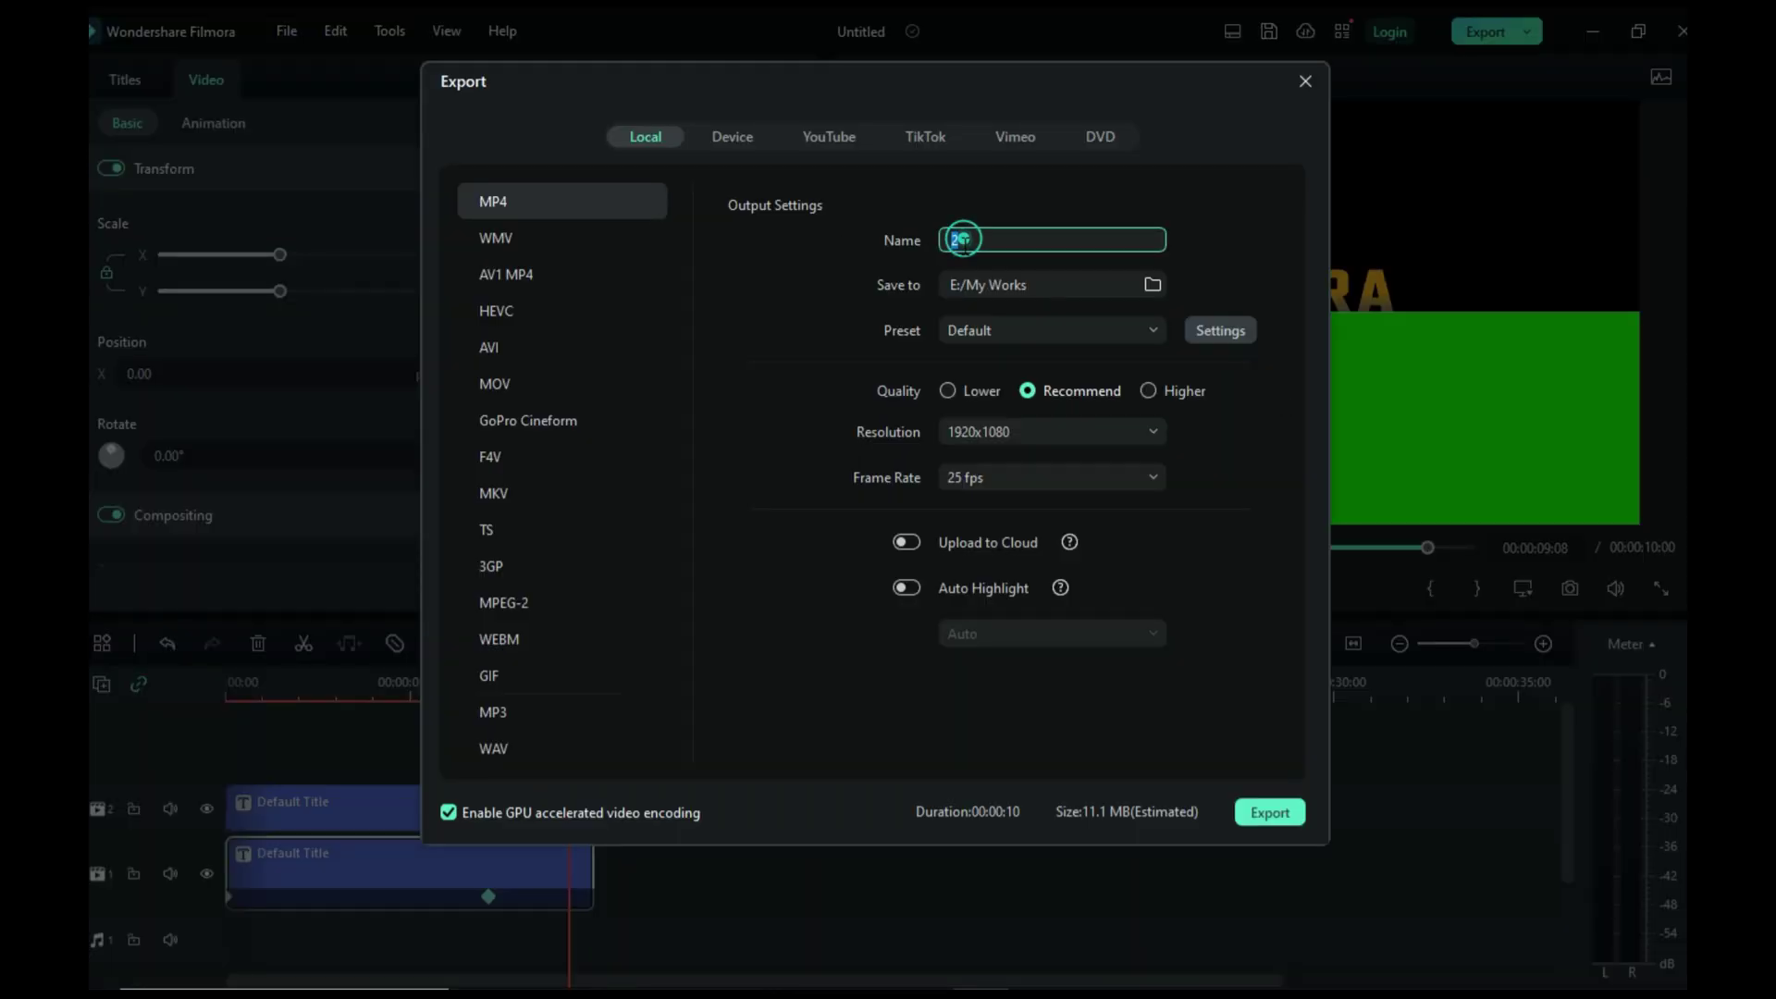
{"action": "type", "text": "1"}
{"action": "left_click", "coordinate": [1270, 813]}
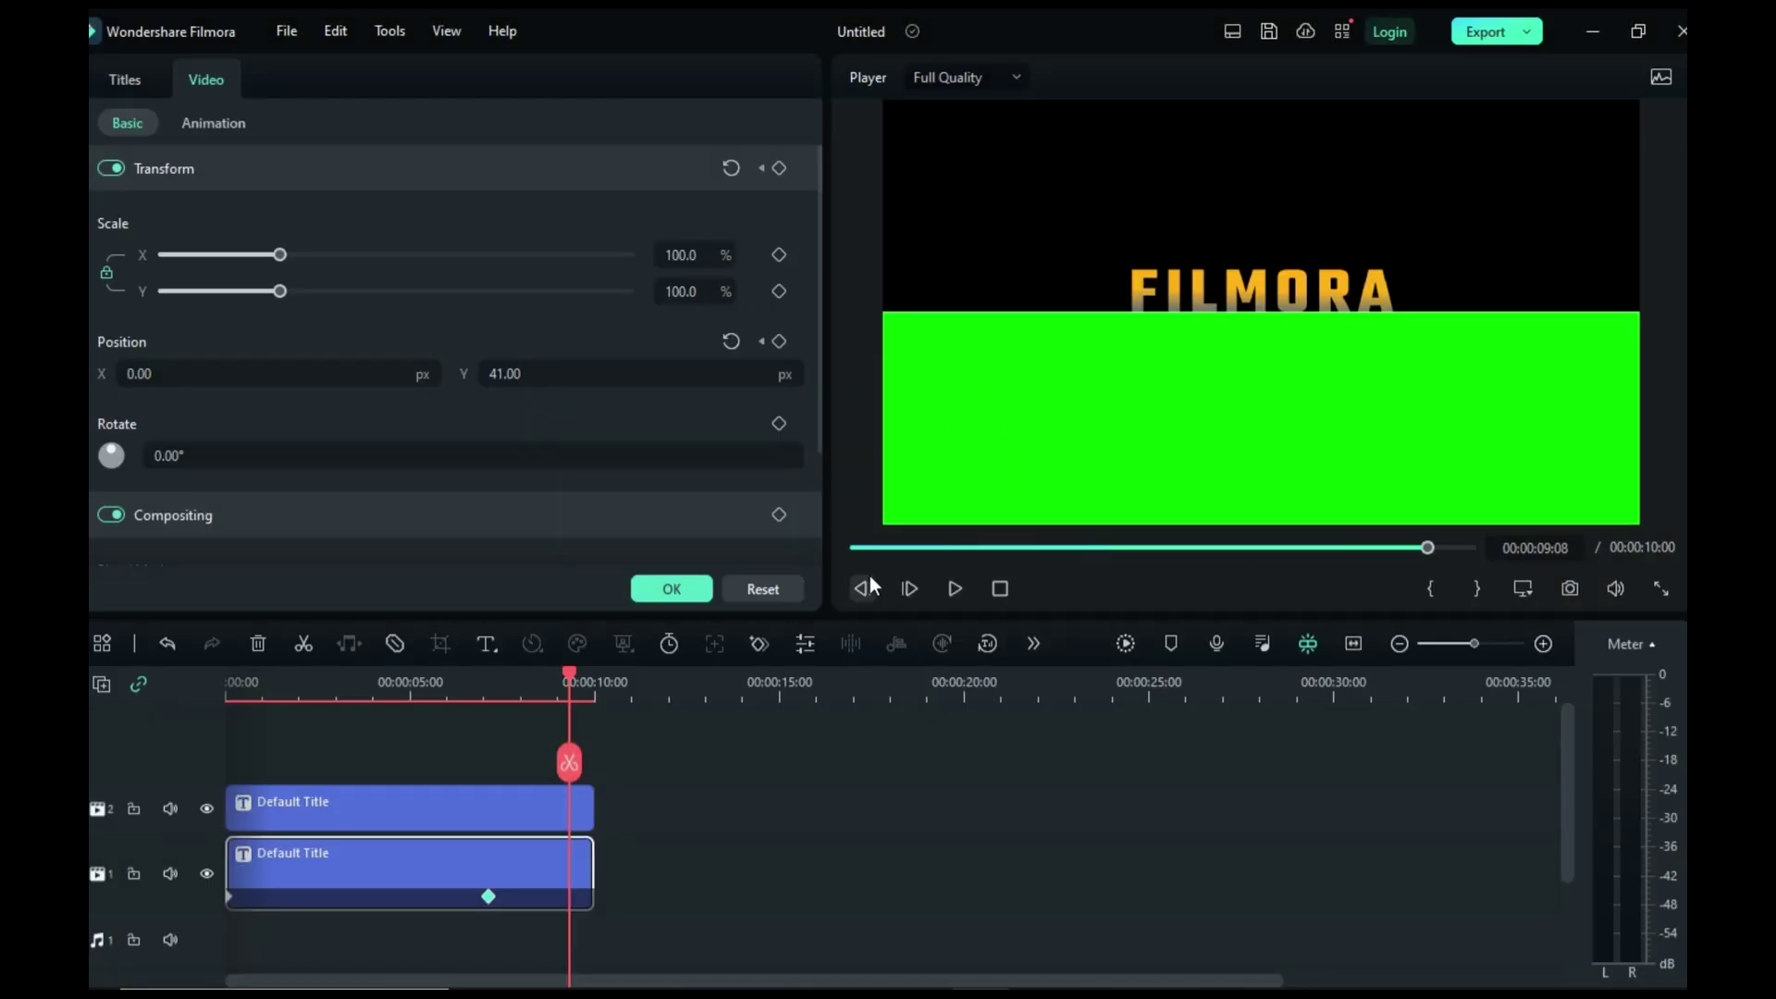
Step: With the green rectangle's track hidden, clear all keyframes from the FILMORA title and save a JPG snapshot of the frame to the Desktop
{"action": "right_click", "coordinate": [301, 869]}
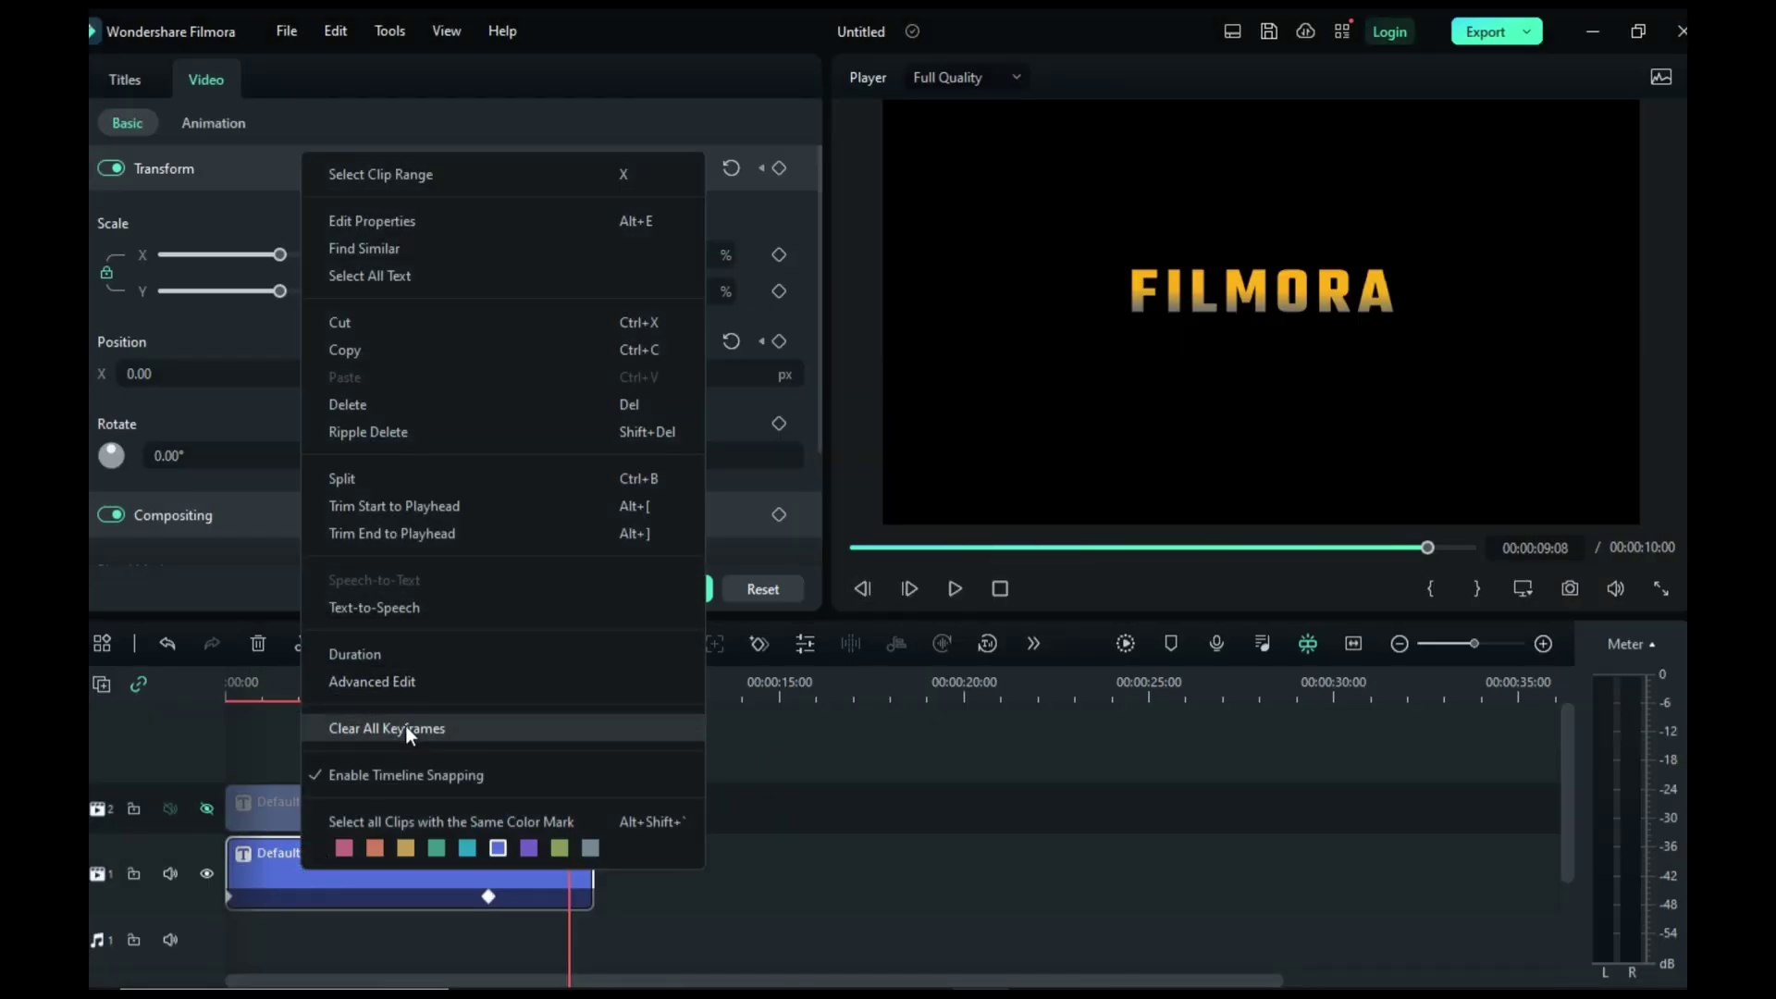
{"action": "left_click", "coordinate": [405, 726]}
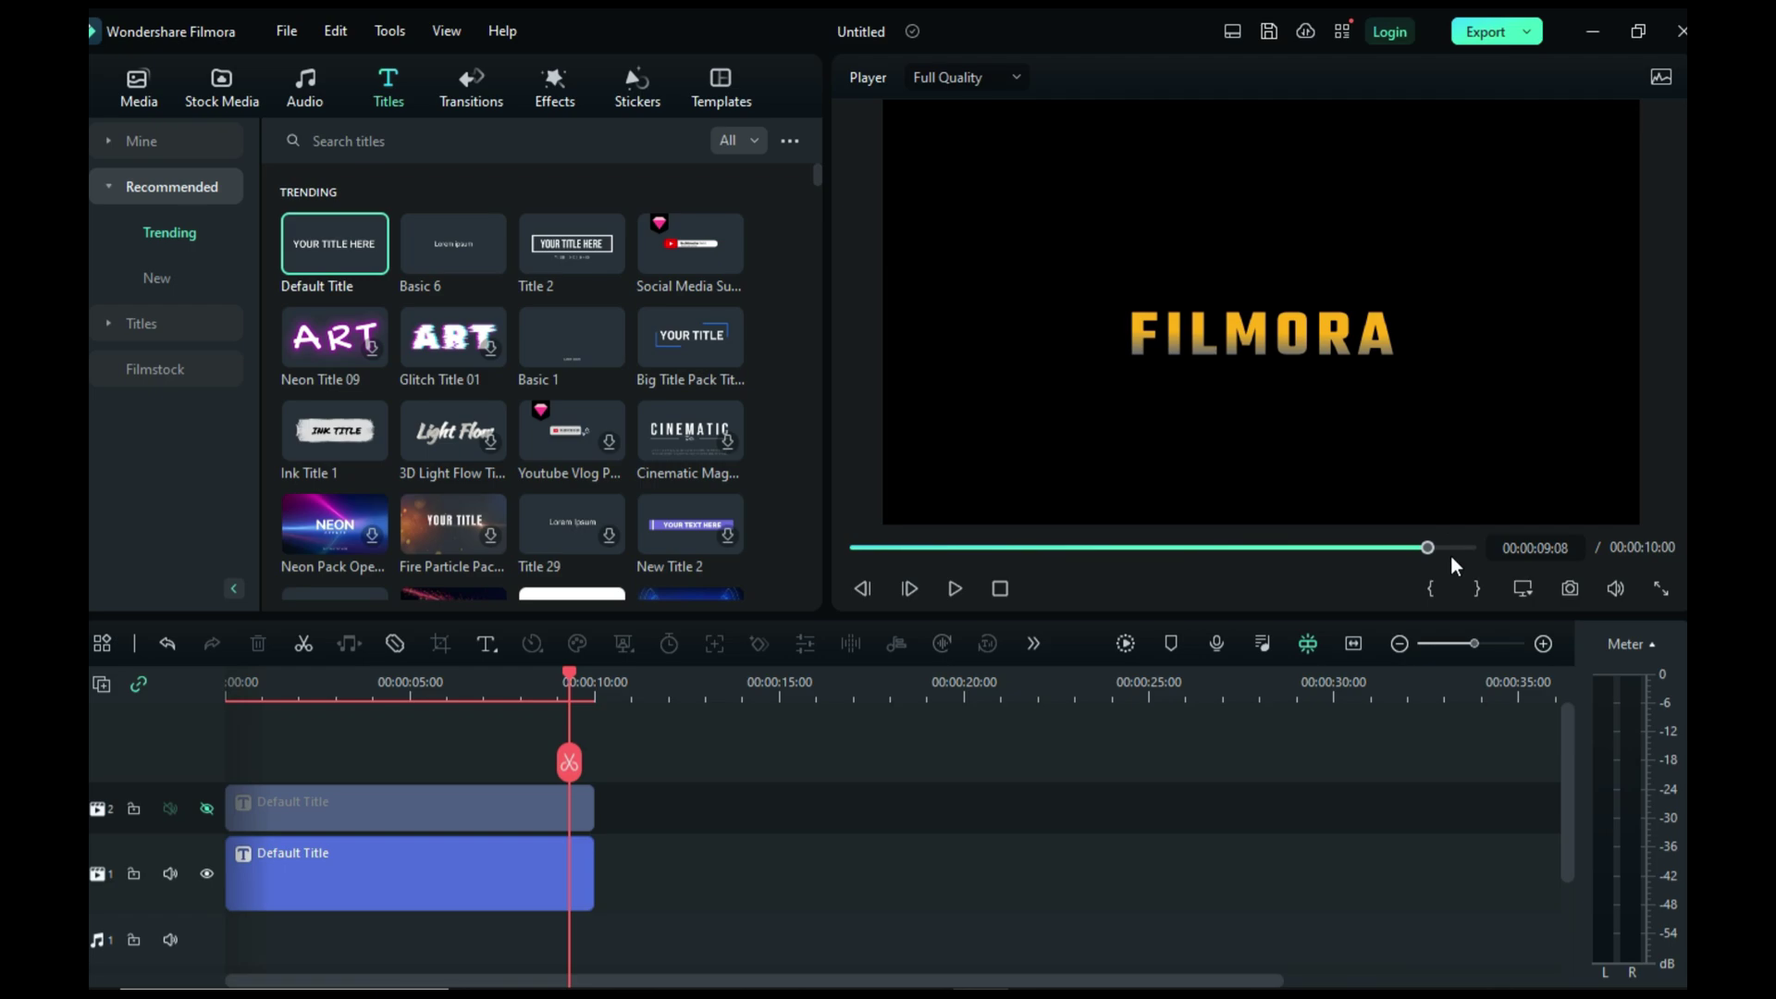
{"action": "left_click", "coordinate": [1570, 590]}
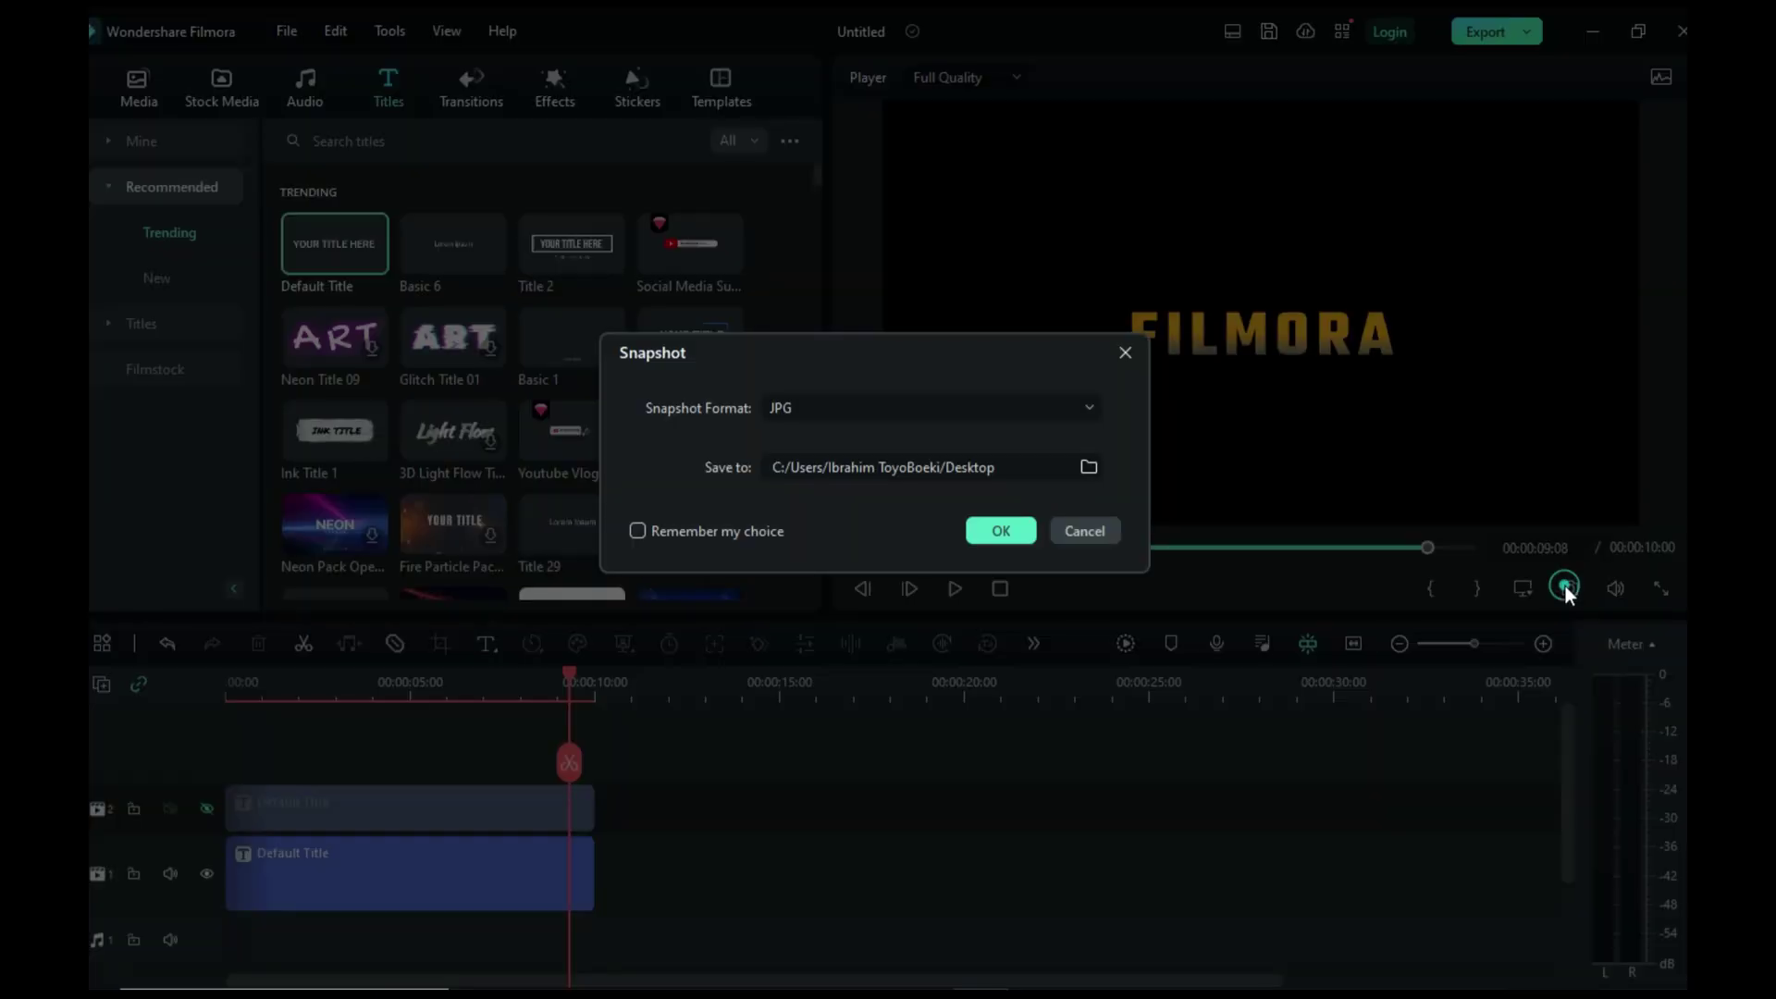
{"action": "left_click", "coordinate": [990, 535]}
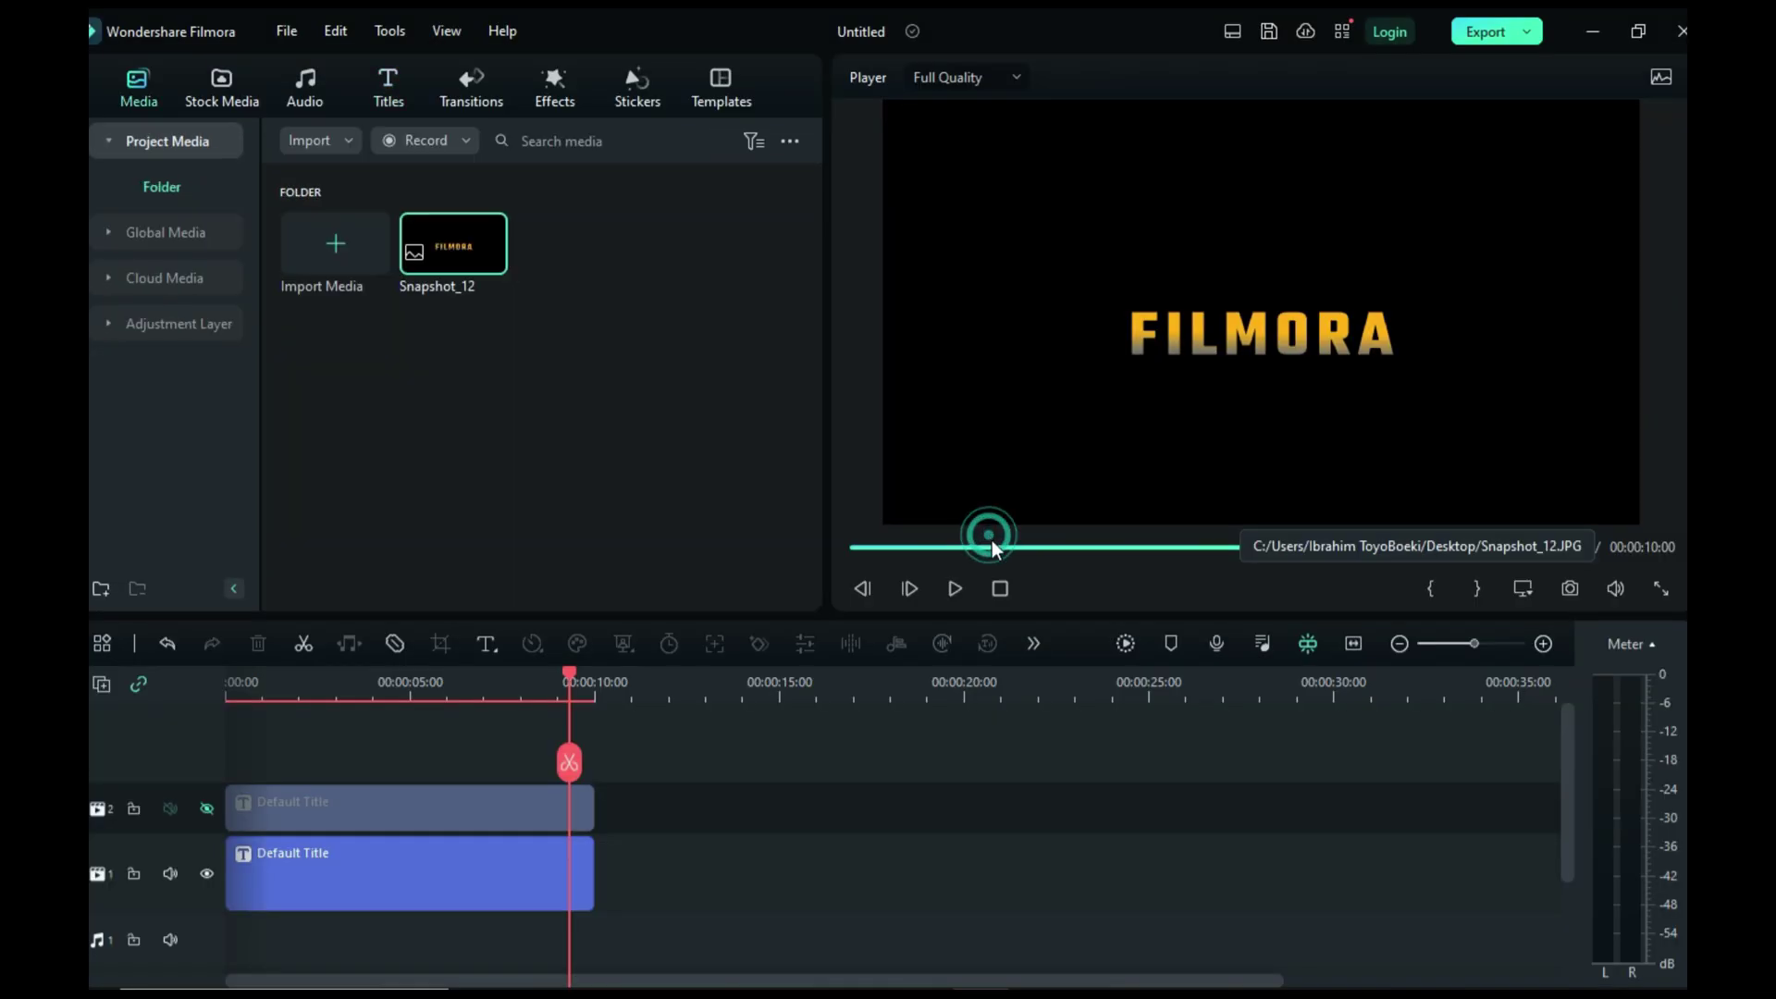
Step: Replace the FILMORA title on track 1 with the snapshot image and extend it to 00:00:10:00
{"action": "left_click", "coordinate": [440, 844]}
{"action": "key", "text": "Delete"}
{"action": "left_click_drag", "start_coordinate": [444, 245], "coordinate": [250, 890]}
{"action": "left_click_drag", "start_coordinate": [407, 874], "coordinate": [594, 873]}
Step: Try flipping the snapshot image vertically, and undo the flip
{"action": "double_click", "coordinate": [302, 877]}
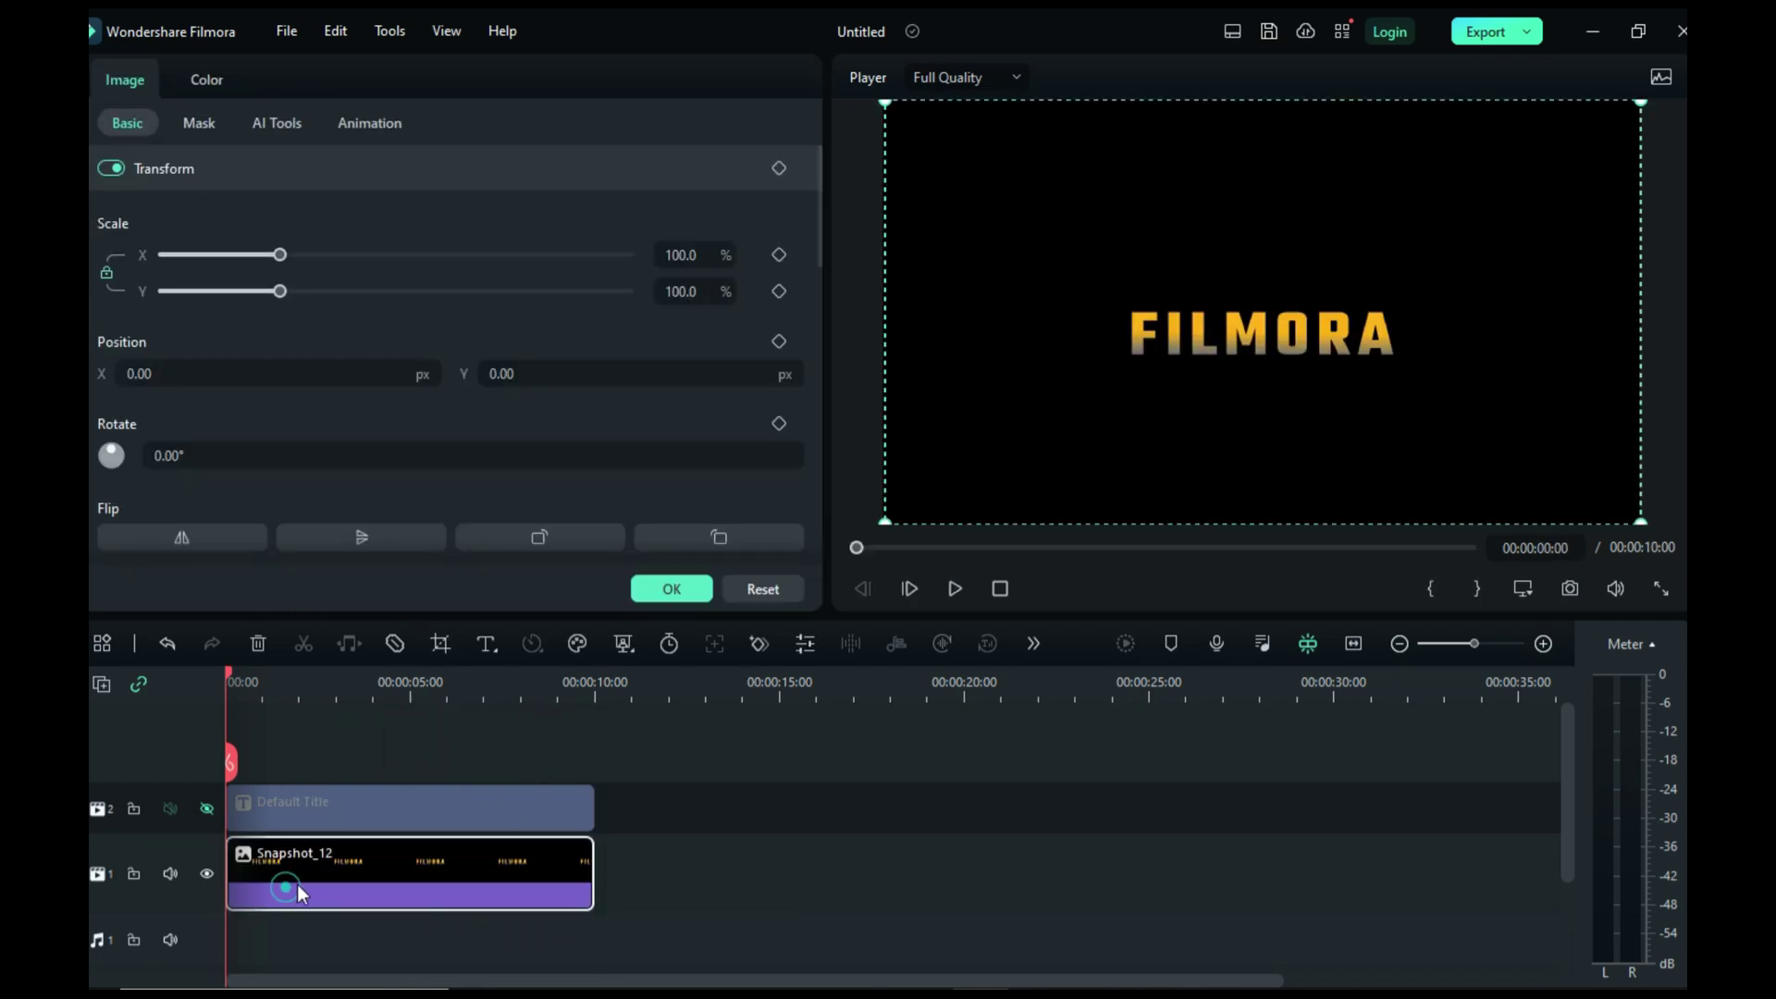
{"action": "left_click", "coordinate": [357, 544]}
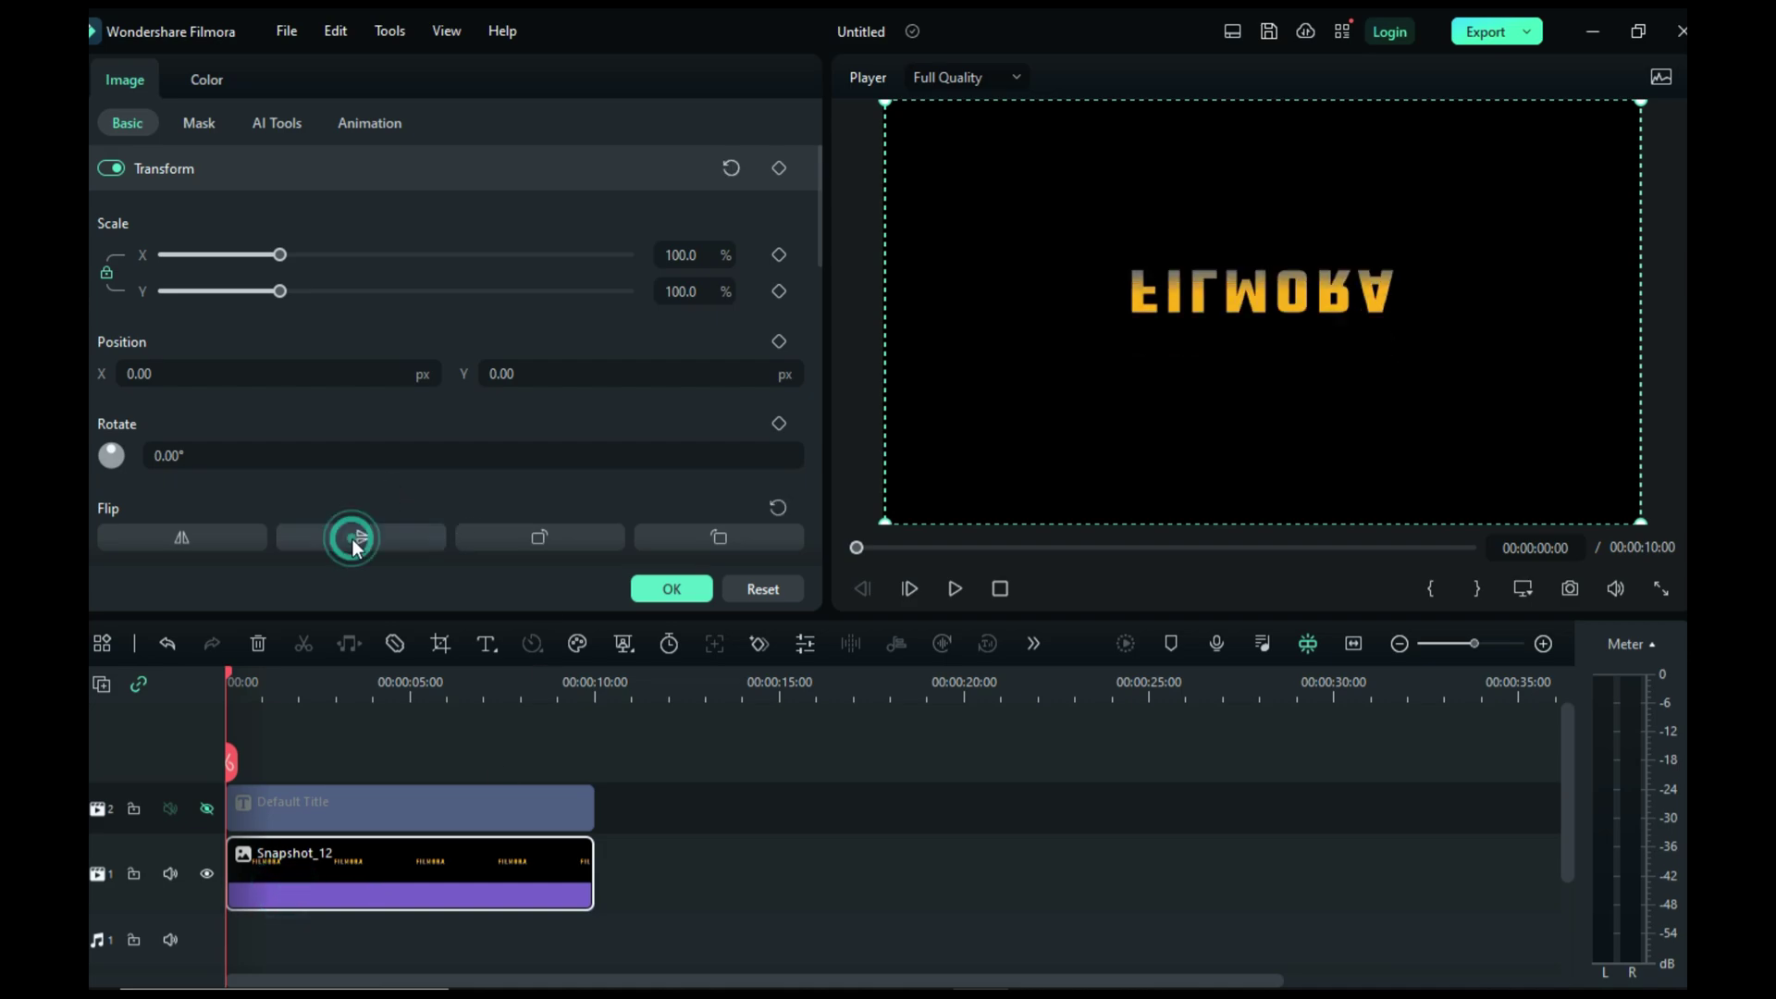
{"action": "key", "text": "ctrl+z"}
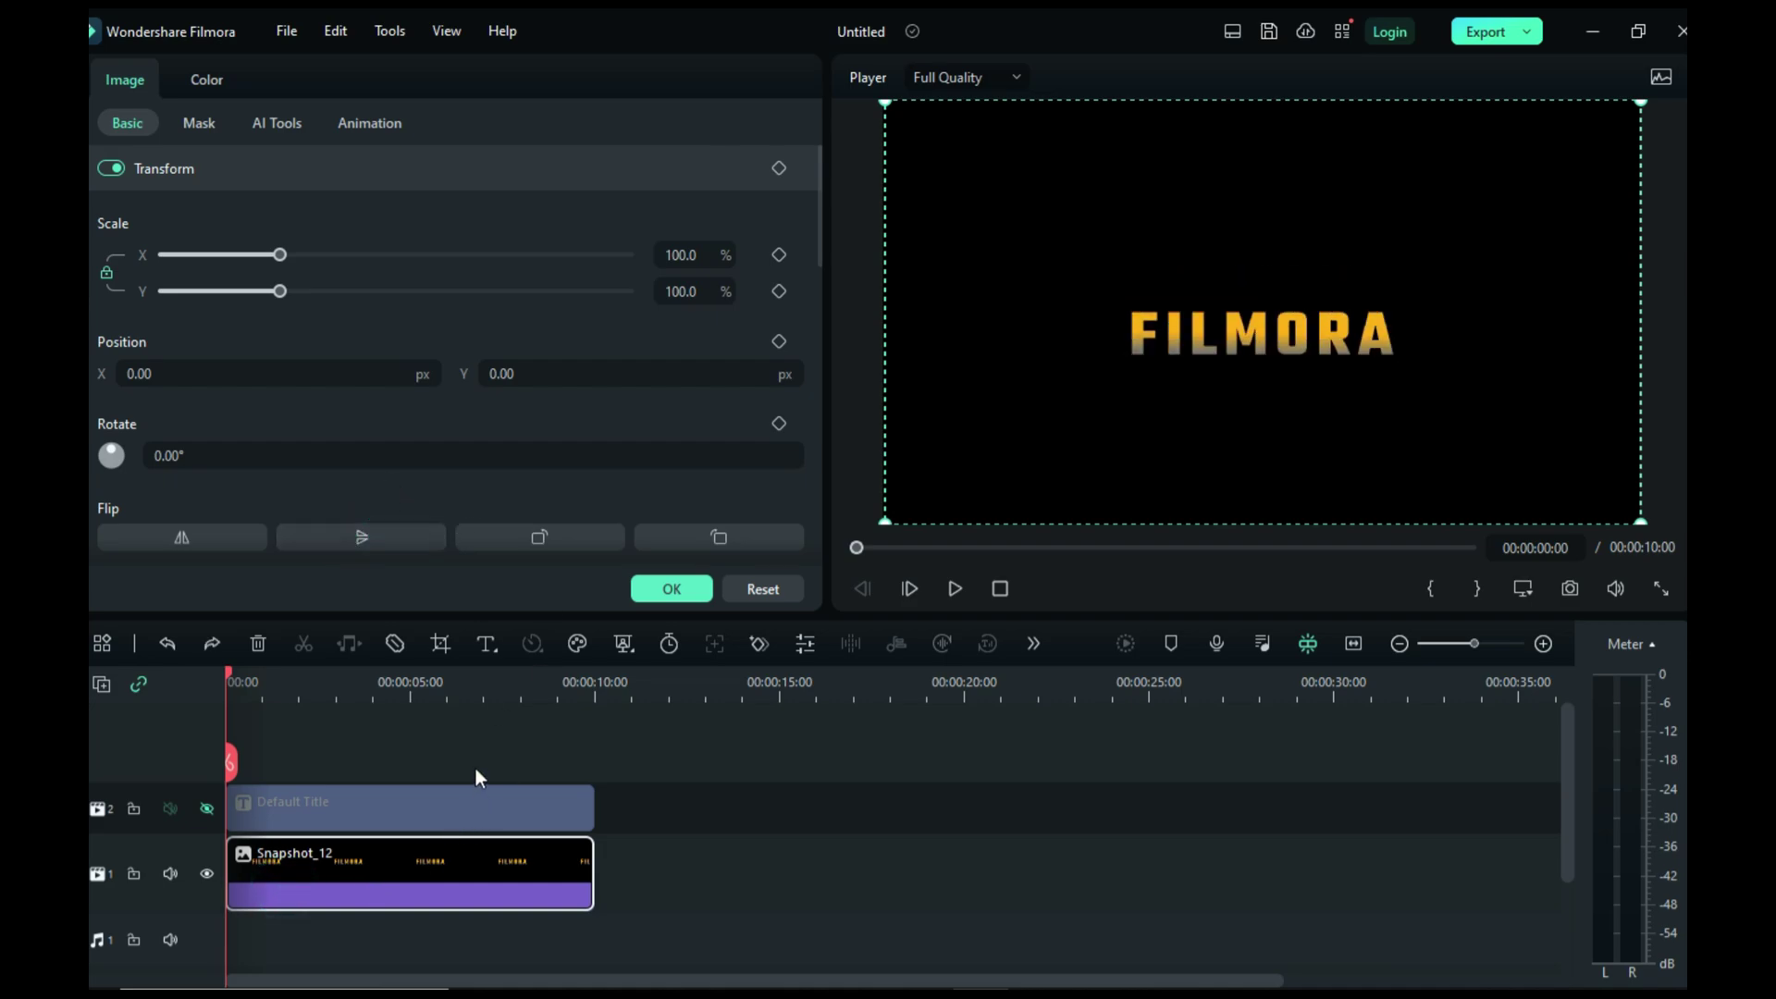
Step: Show the green rectangle's track and move the rectangle up so its lower edge crosses the middle of the FILMORA text
{"action": "left_click", "coordinate": [207, 809]}
{"action": "left_click_drag", "start_coordinate": [1248, 444], "coordinate": [1261, 253]}
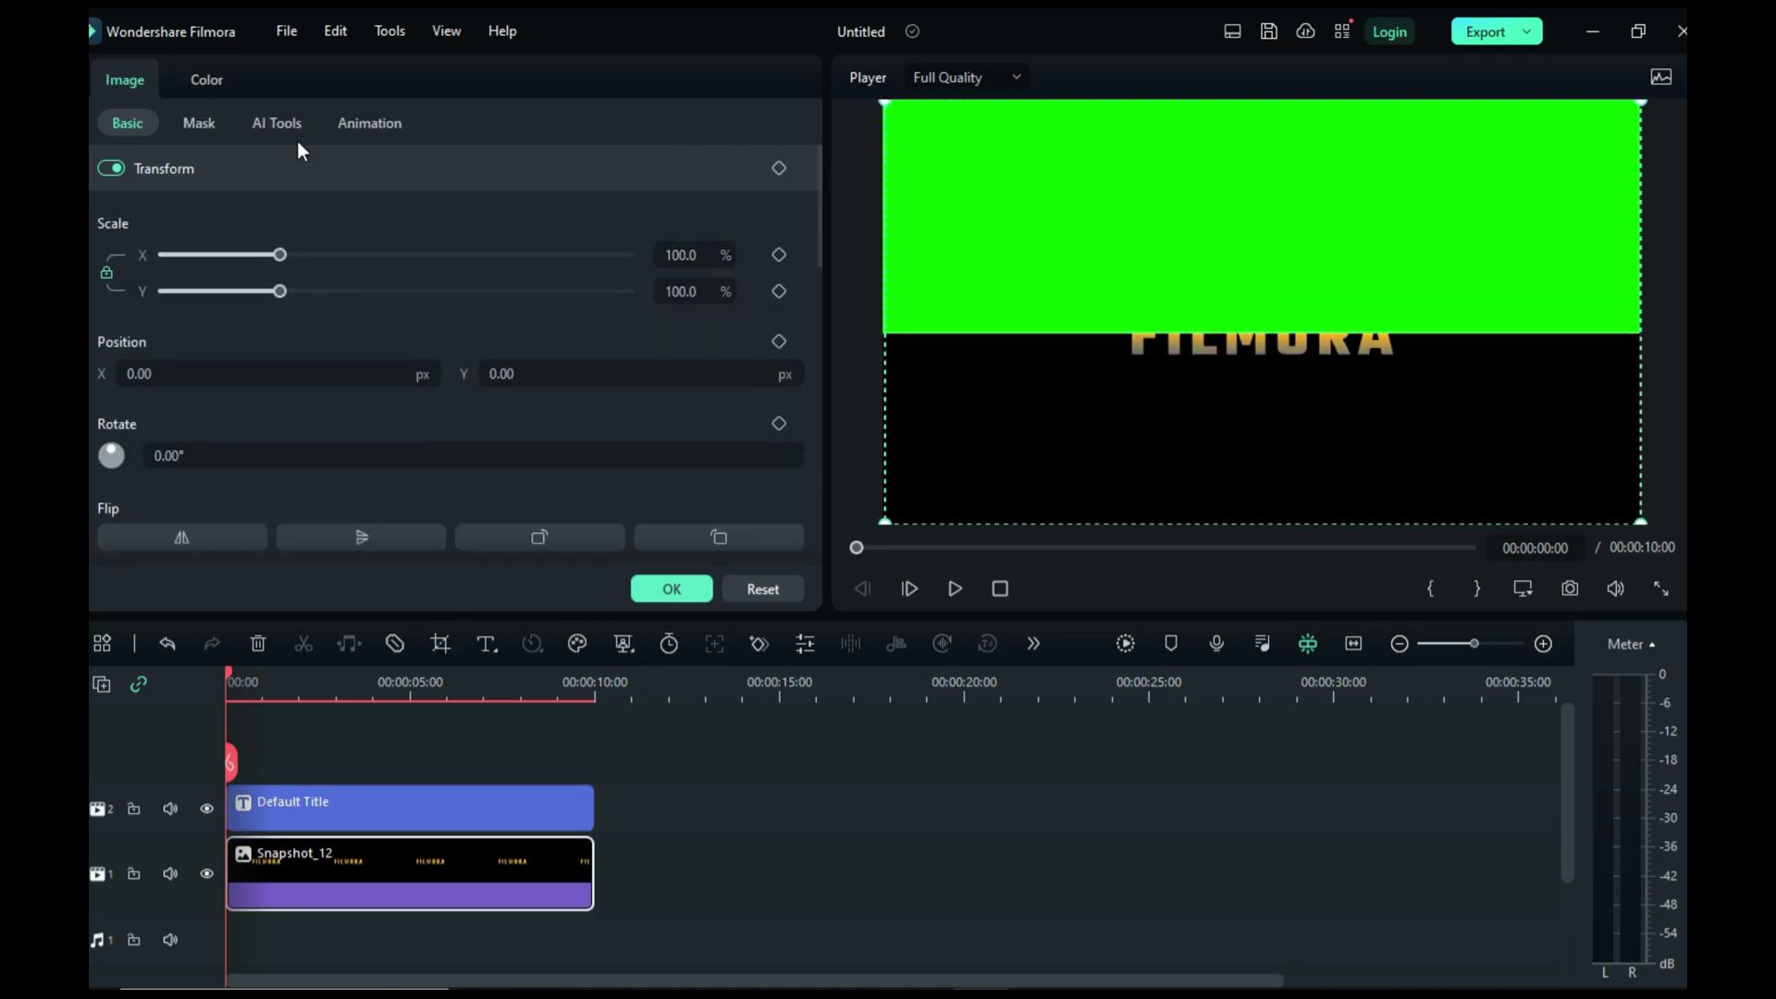
{"action": "left_click", "coordinate": [674, 590]}
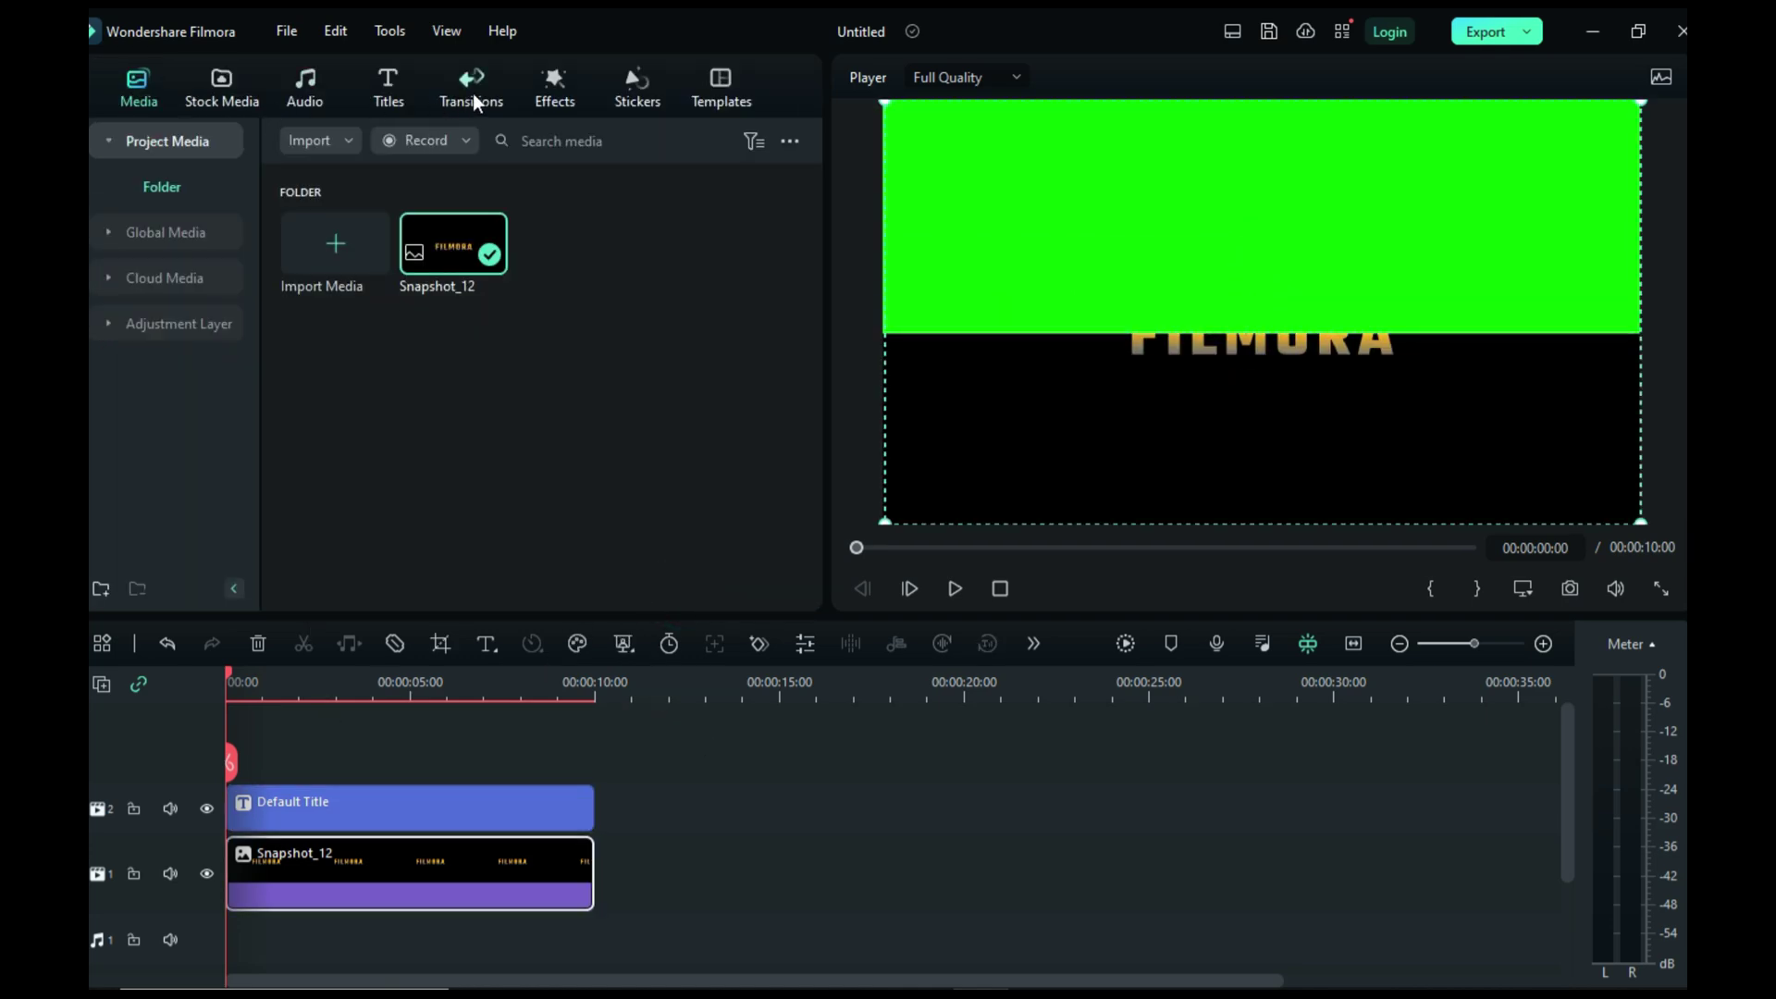
Step: Search the effects library for WATER RIPPLE
{"action": "left_click", "coordinate": [546, 93]}
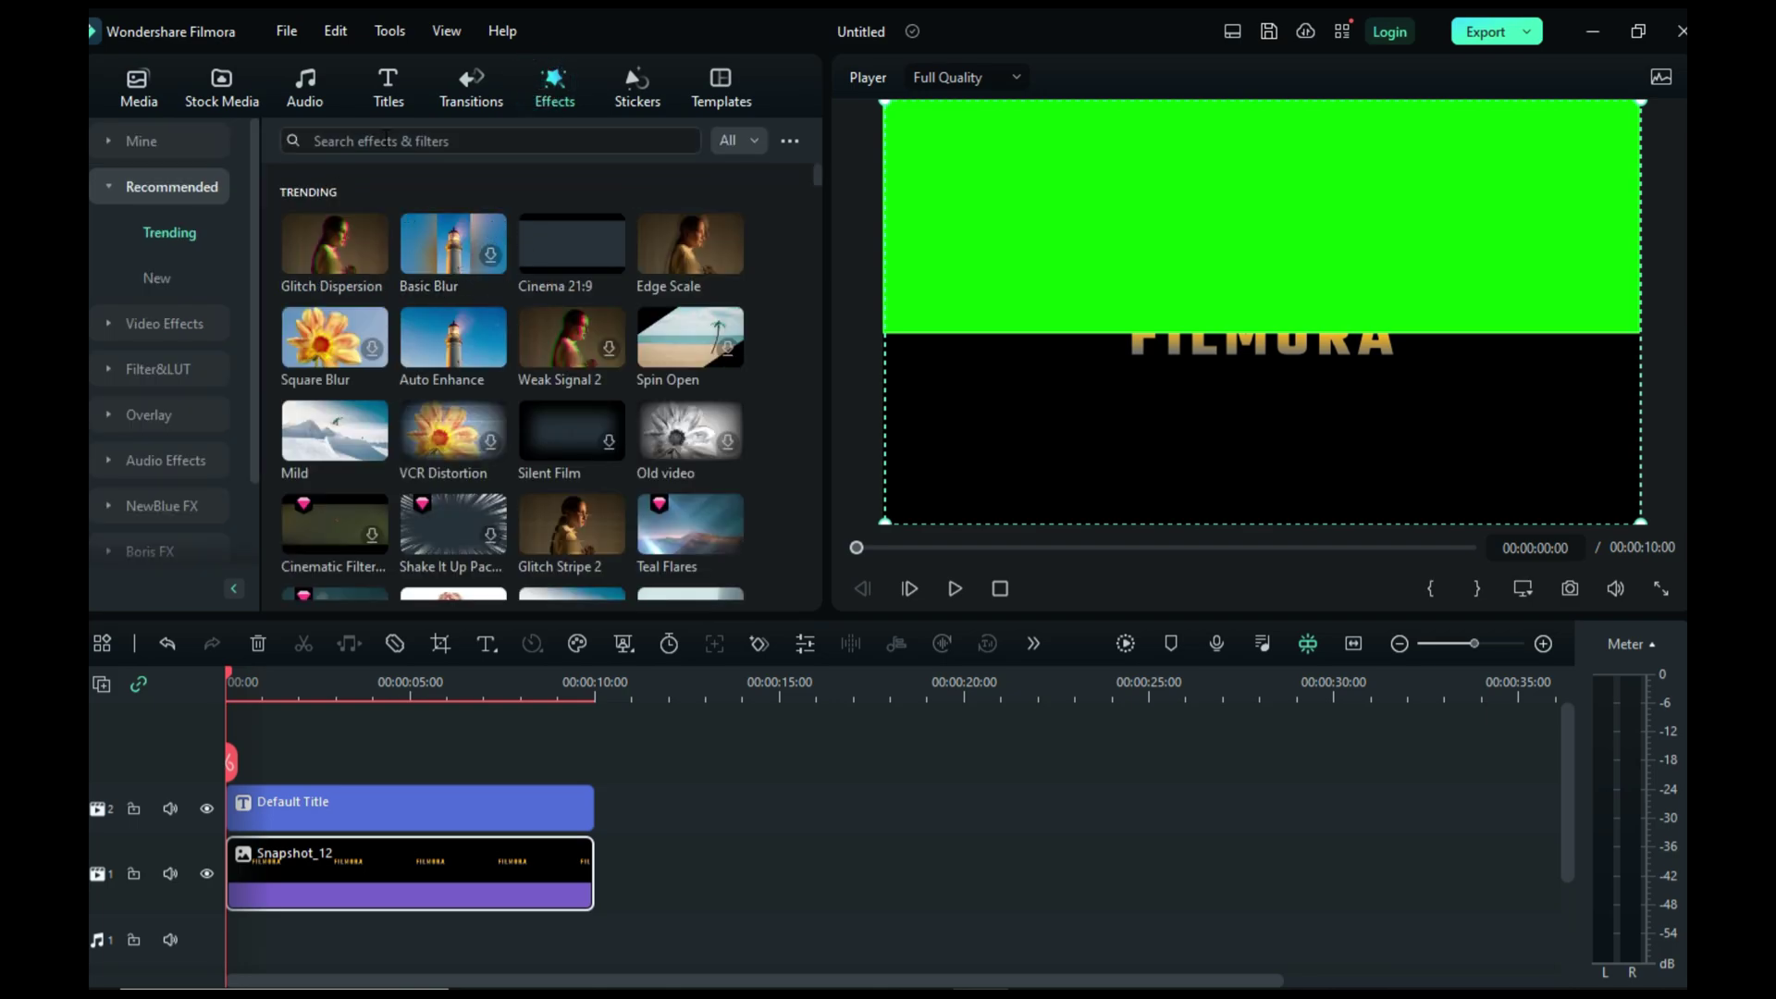
{"action": "left_click", "coordinate": [383, 141]}
{"action": "type", "text": "WATER"}
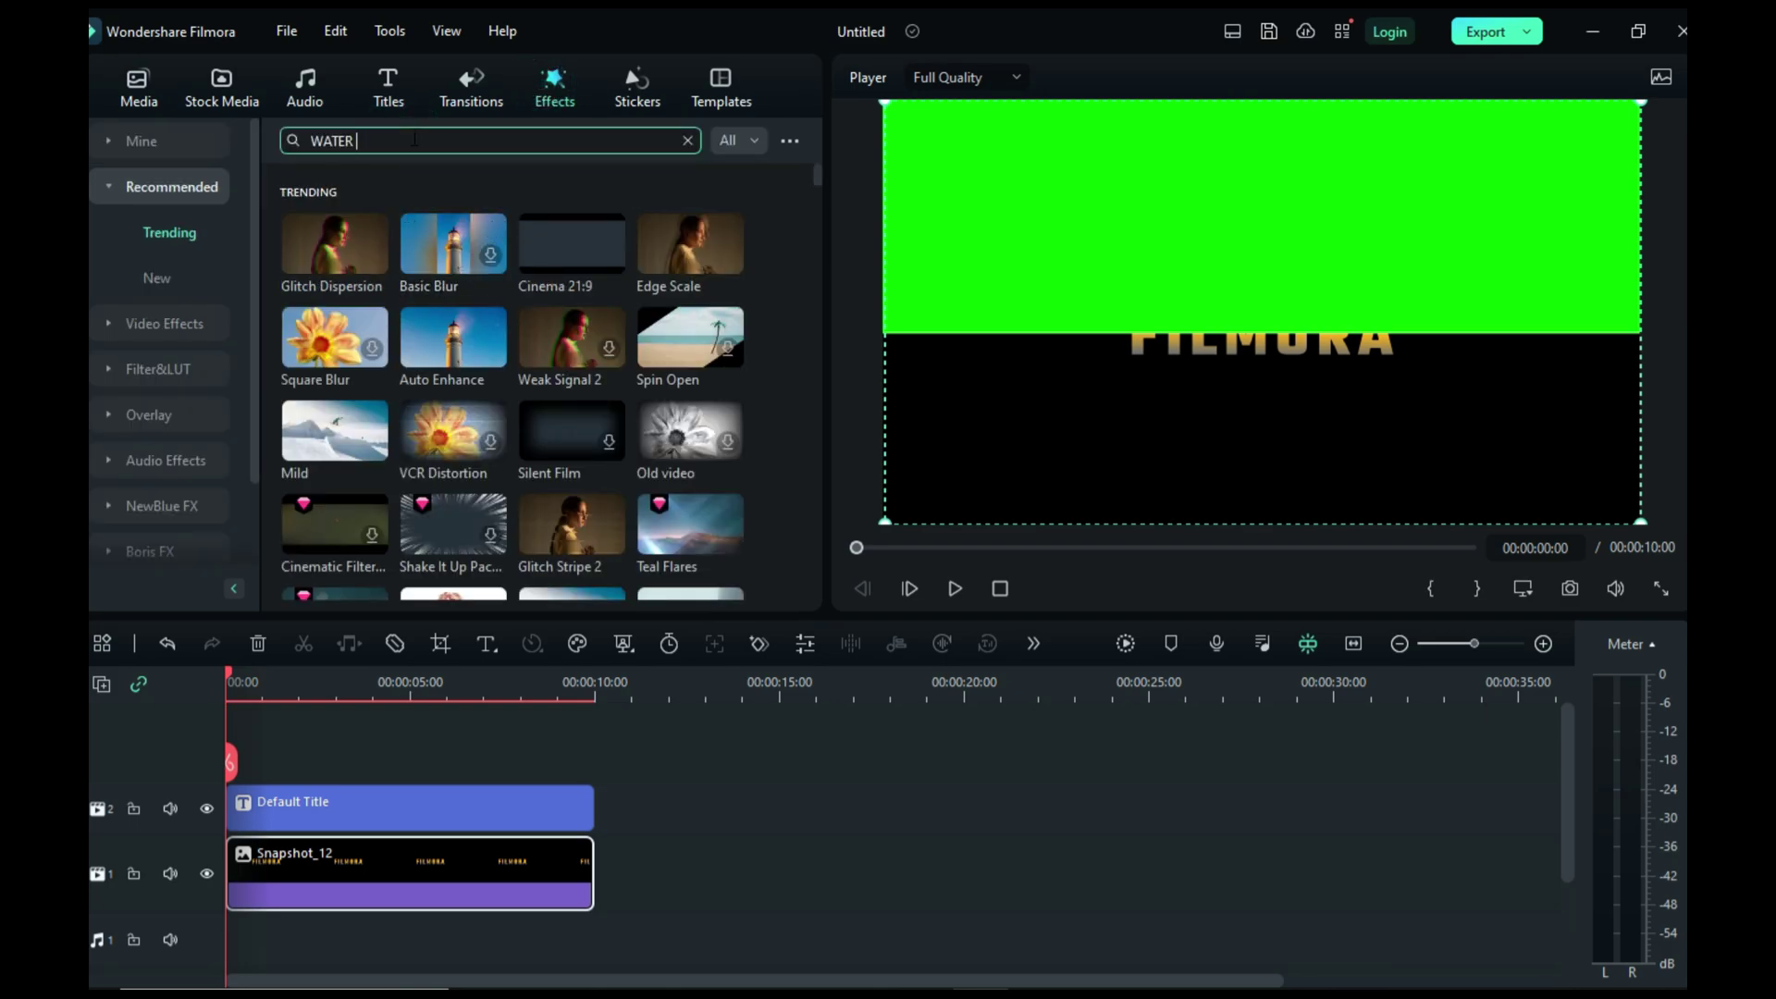
{"action": "type", "text": " RIPPLE"}
{"action": "key", "text": "Return"}
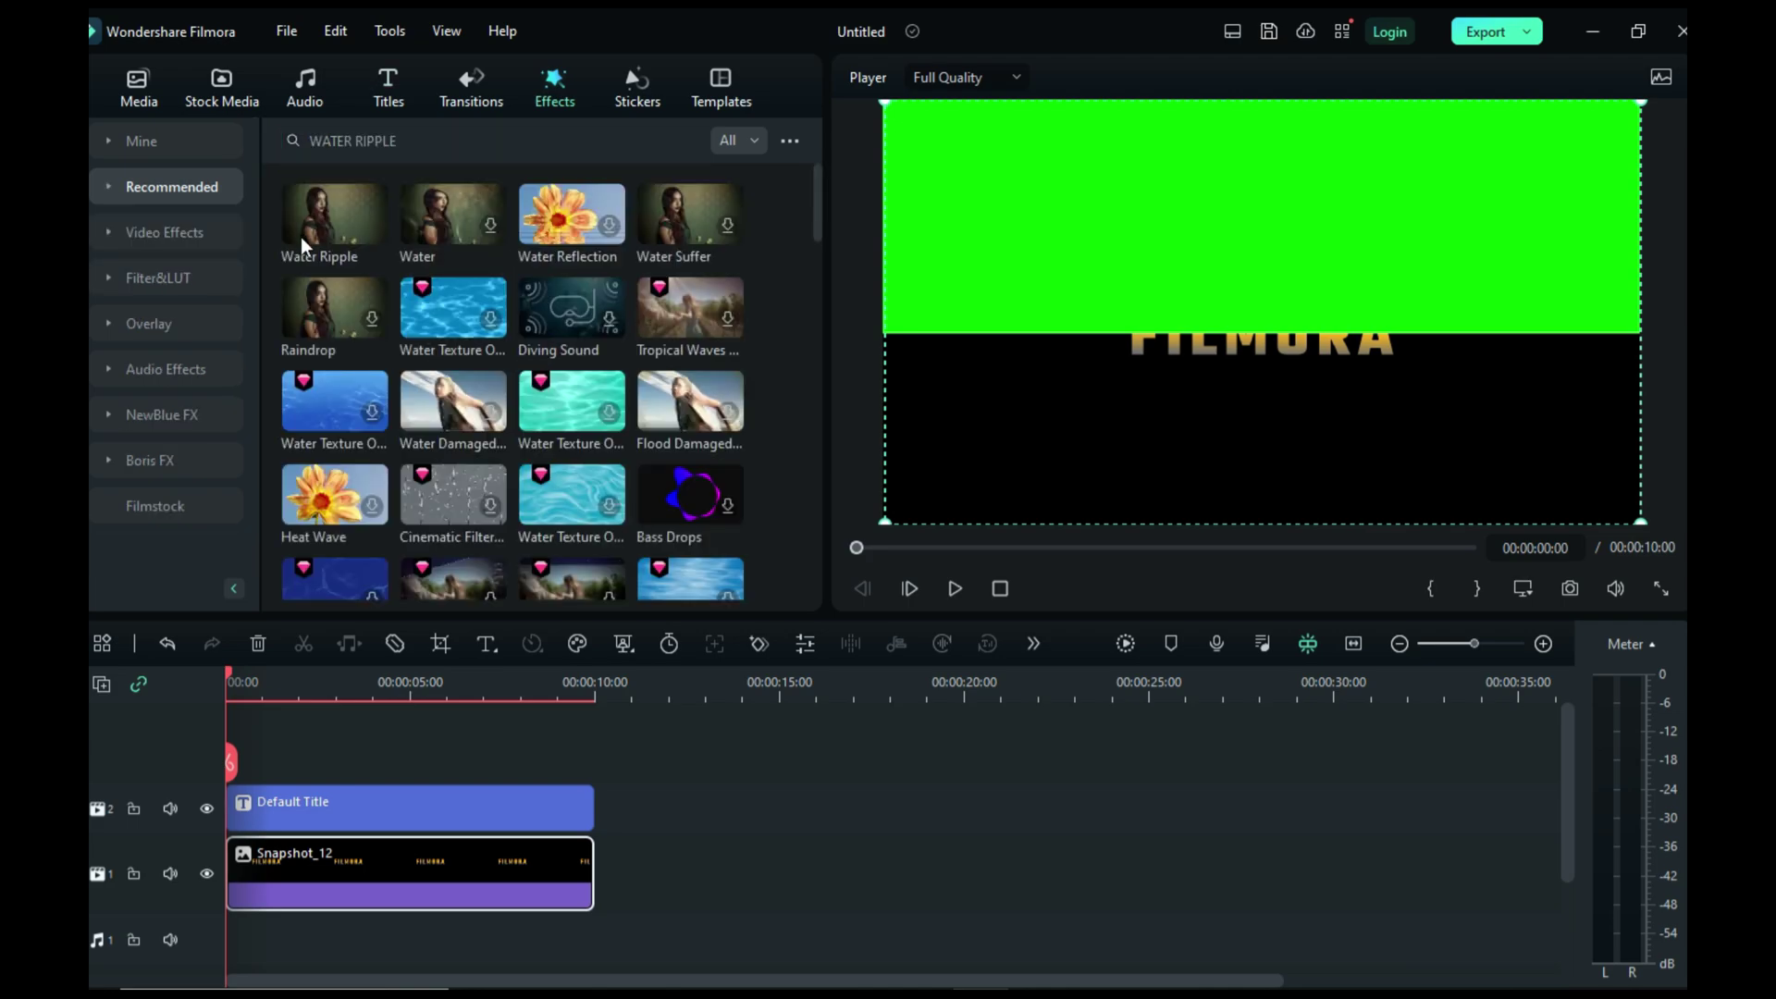
Step: Add a video track between the green title and the snapshot, and place a Water Ripple effect on it spanning the full 10 seconds
{"action": "left_click", "coordinate": [103, 690]}
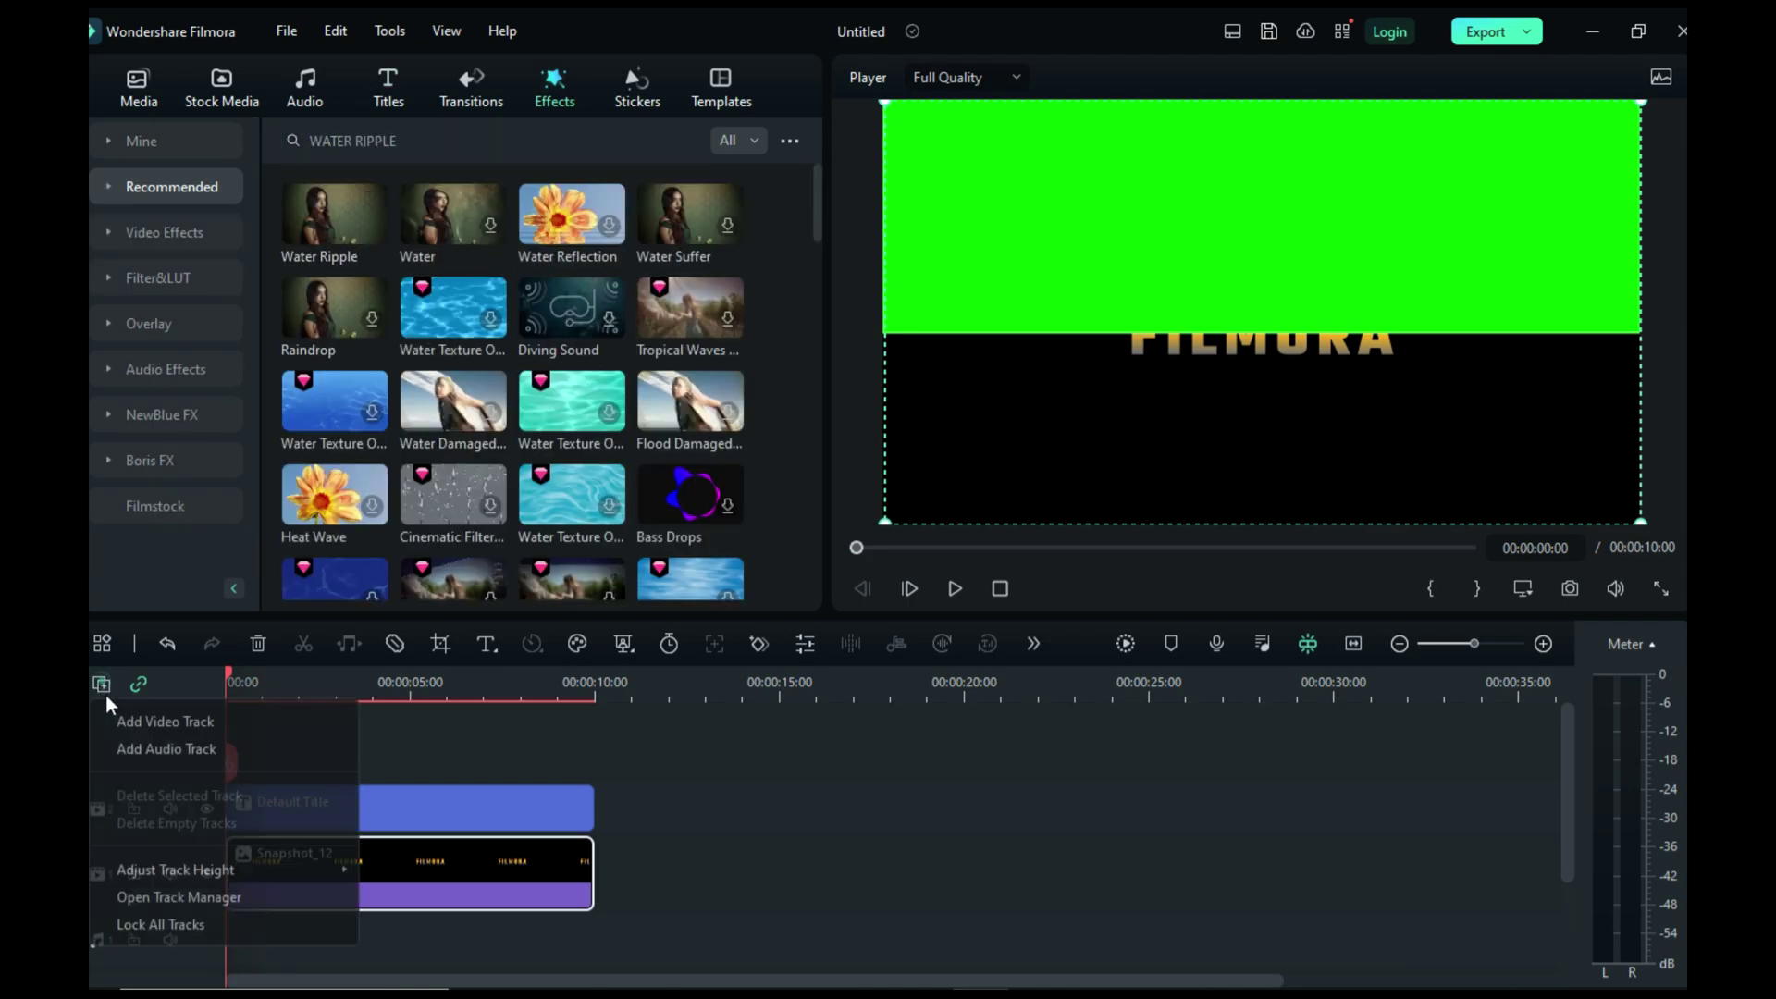
{"action": "left_click", "coordinate": [151, 718]}
{"action": "left_click", "coordinate": [150, 717]}
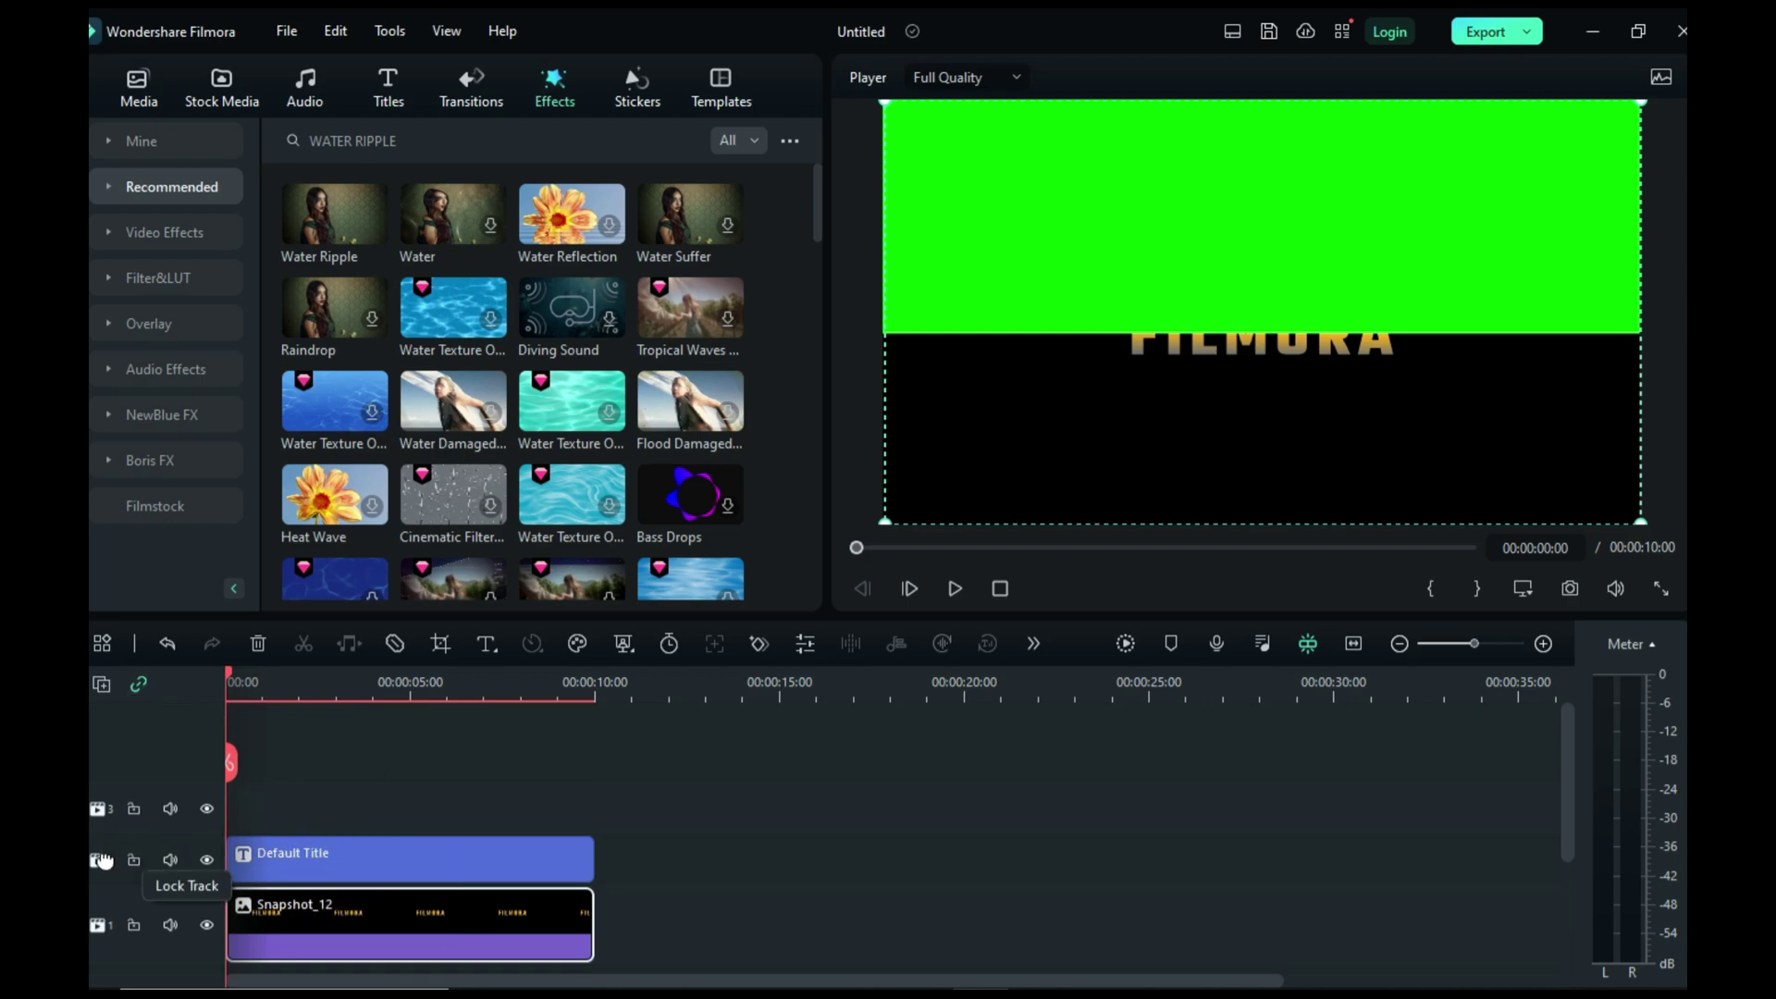
{"action": "left_click_drag", "start_coordinate": [105, 859], "coordinate": [104, 784]}
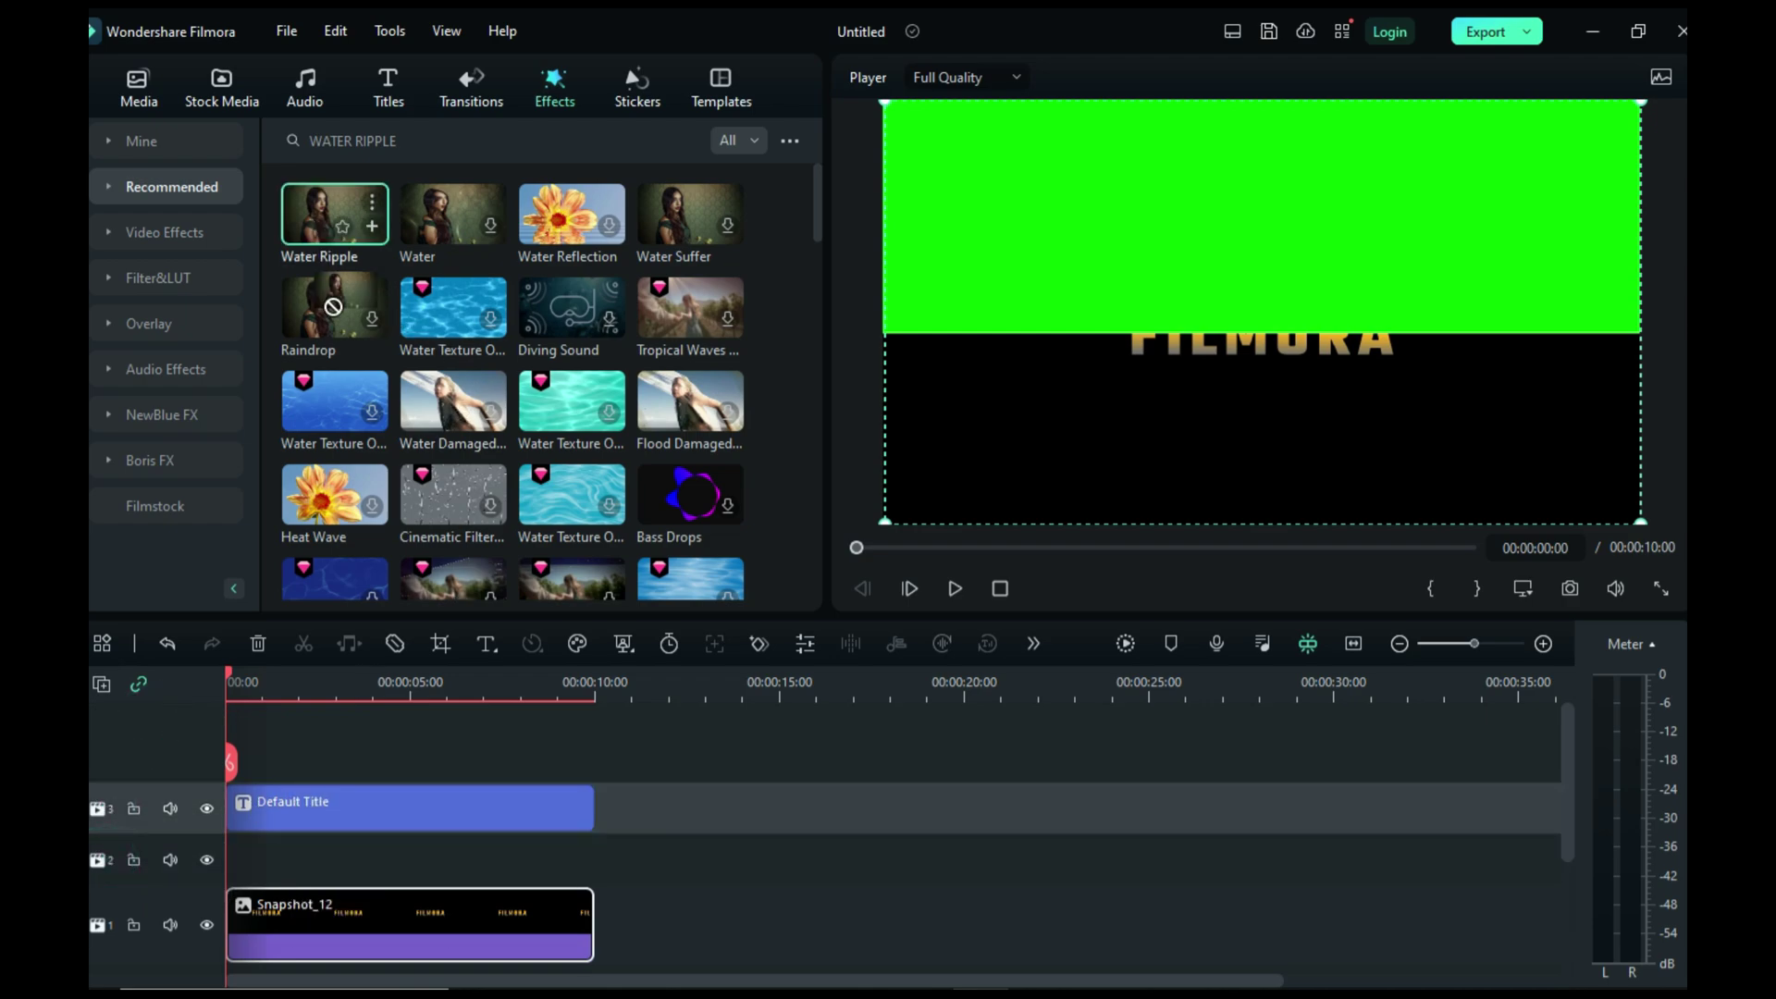
{"action": "left_click_drag", "start_coordinate": [334, 214], "coordinate": [594, 862]}
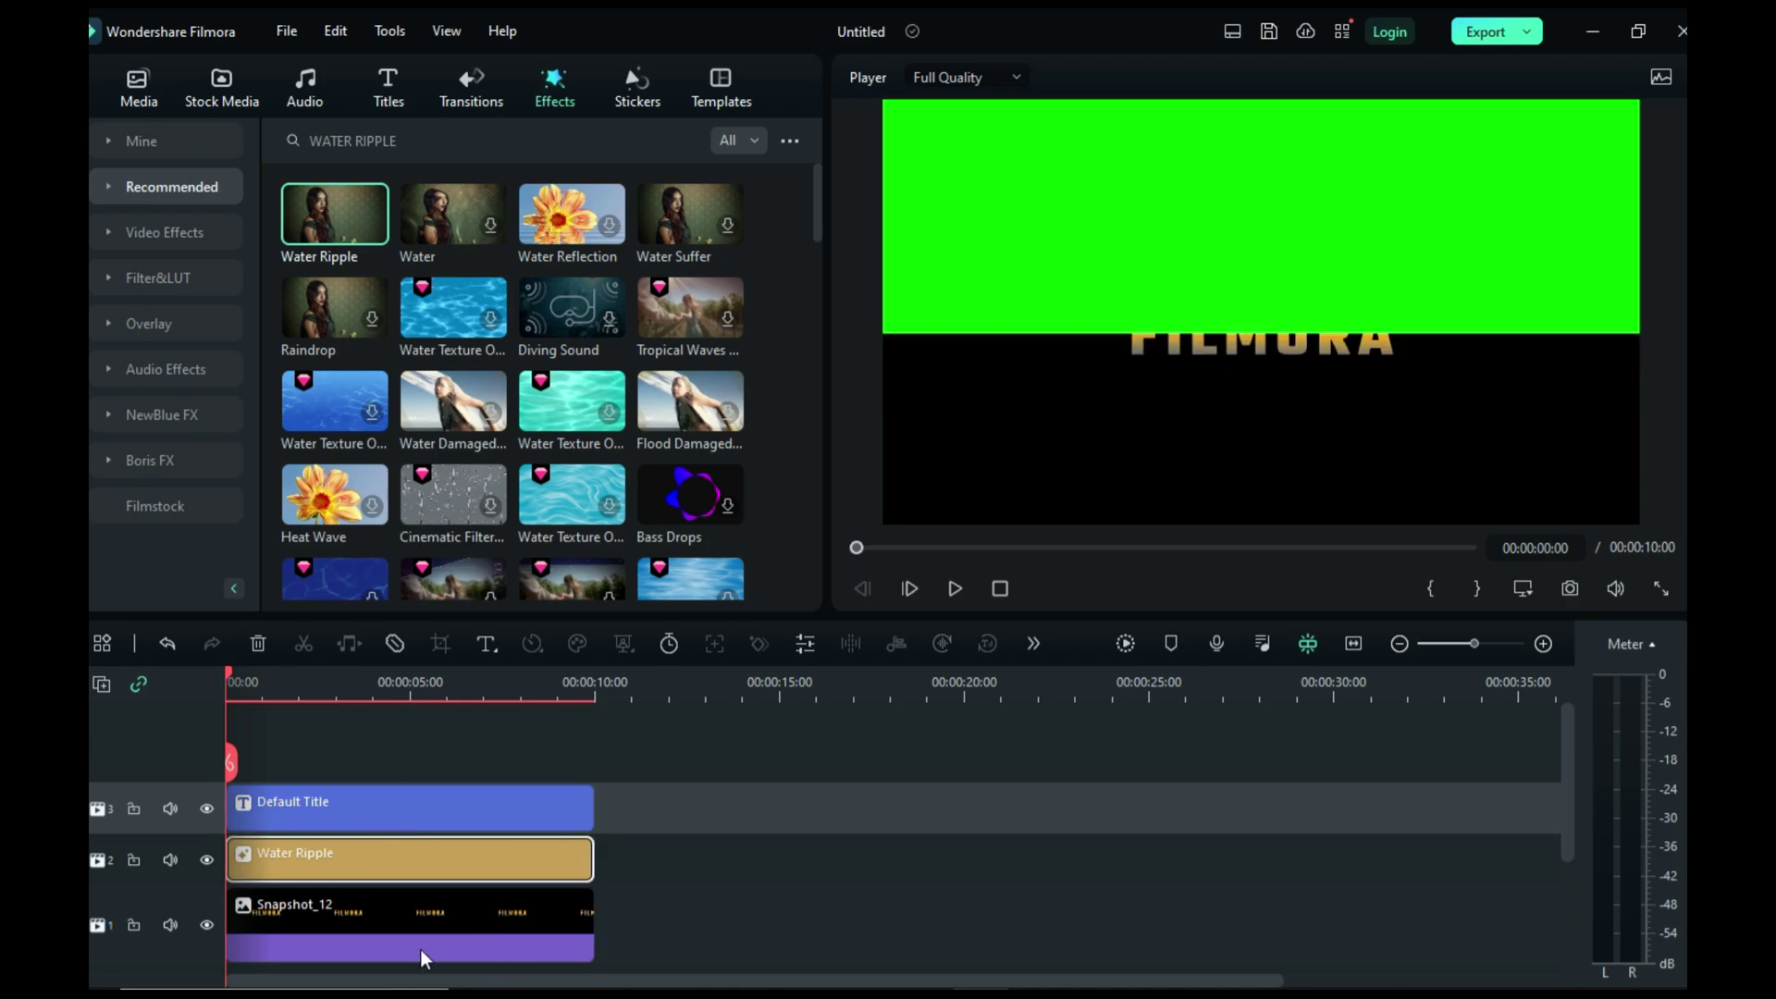
Step: Set the Water Ripple effect's level to 40 and its height to 257
{"action": "double_click", "coordinate": [324, 864]}
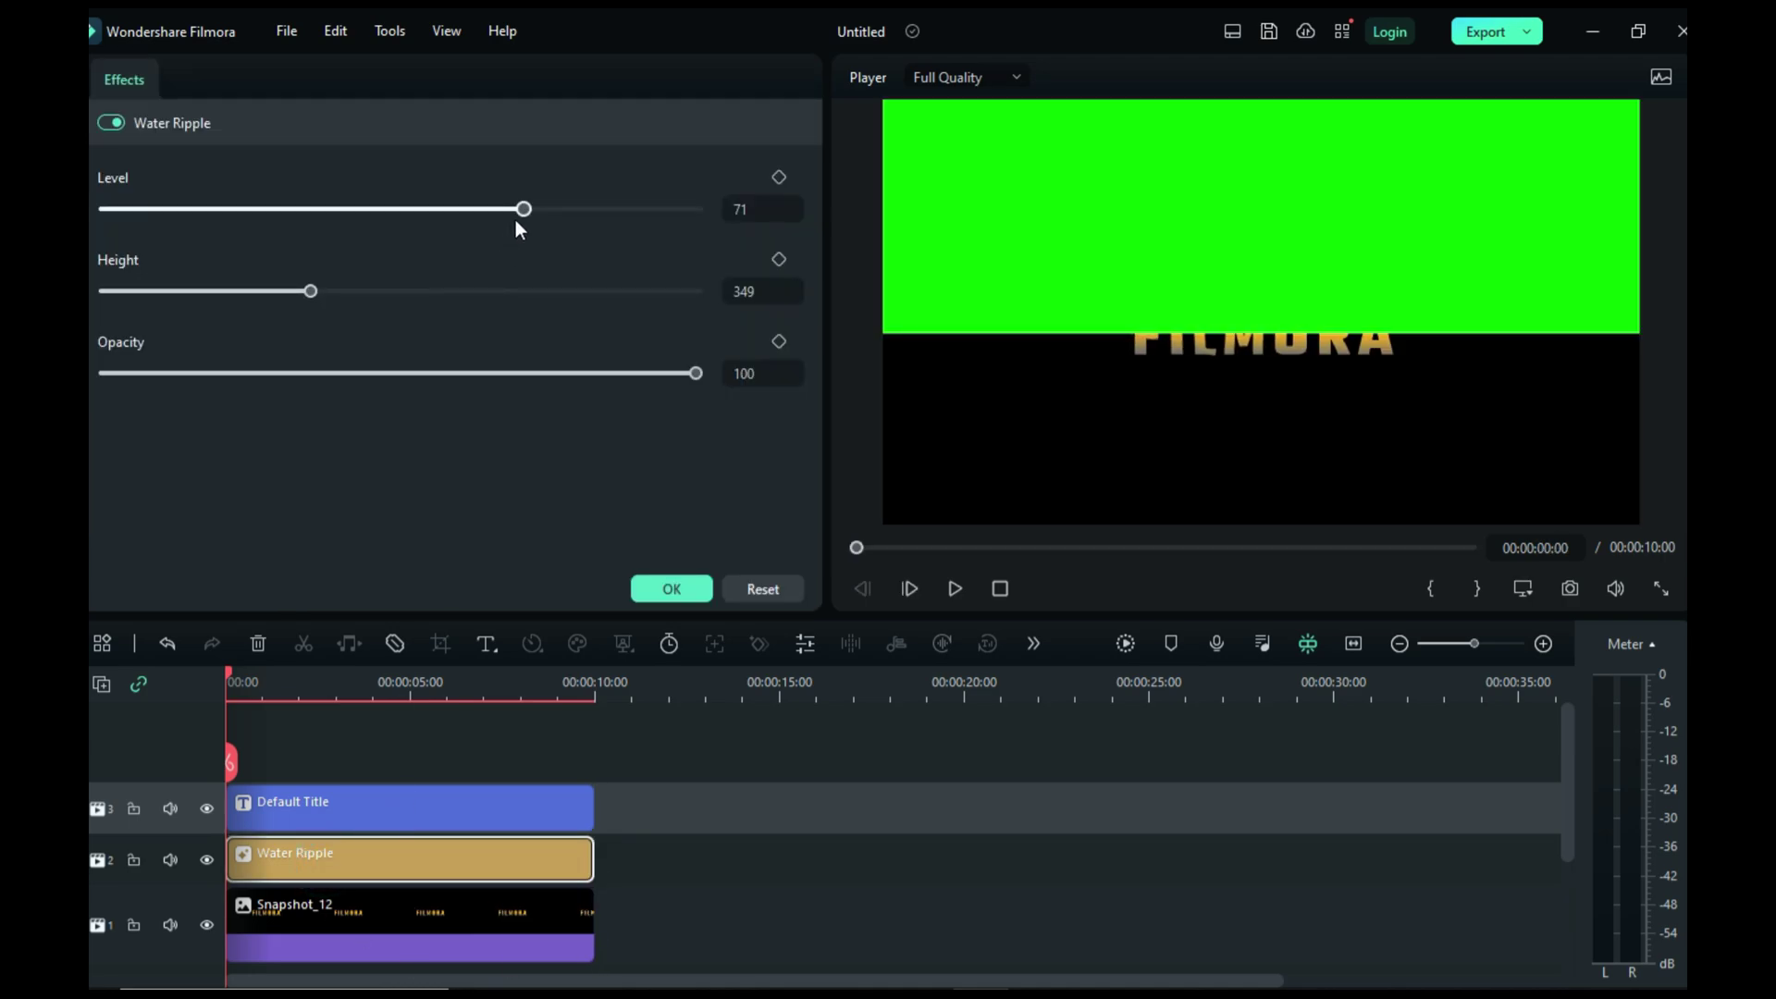
{"action": "left_click_drag", "start_coordinate": [518, 217], "coordinate": [341, 218]}
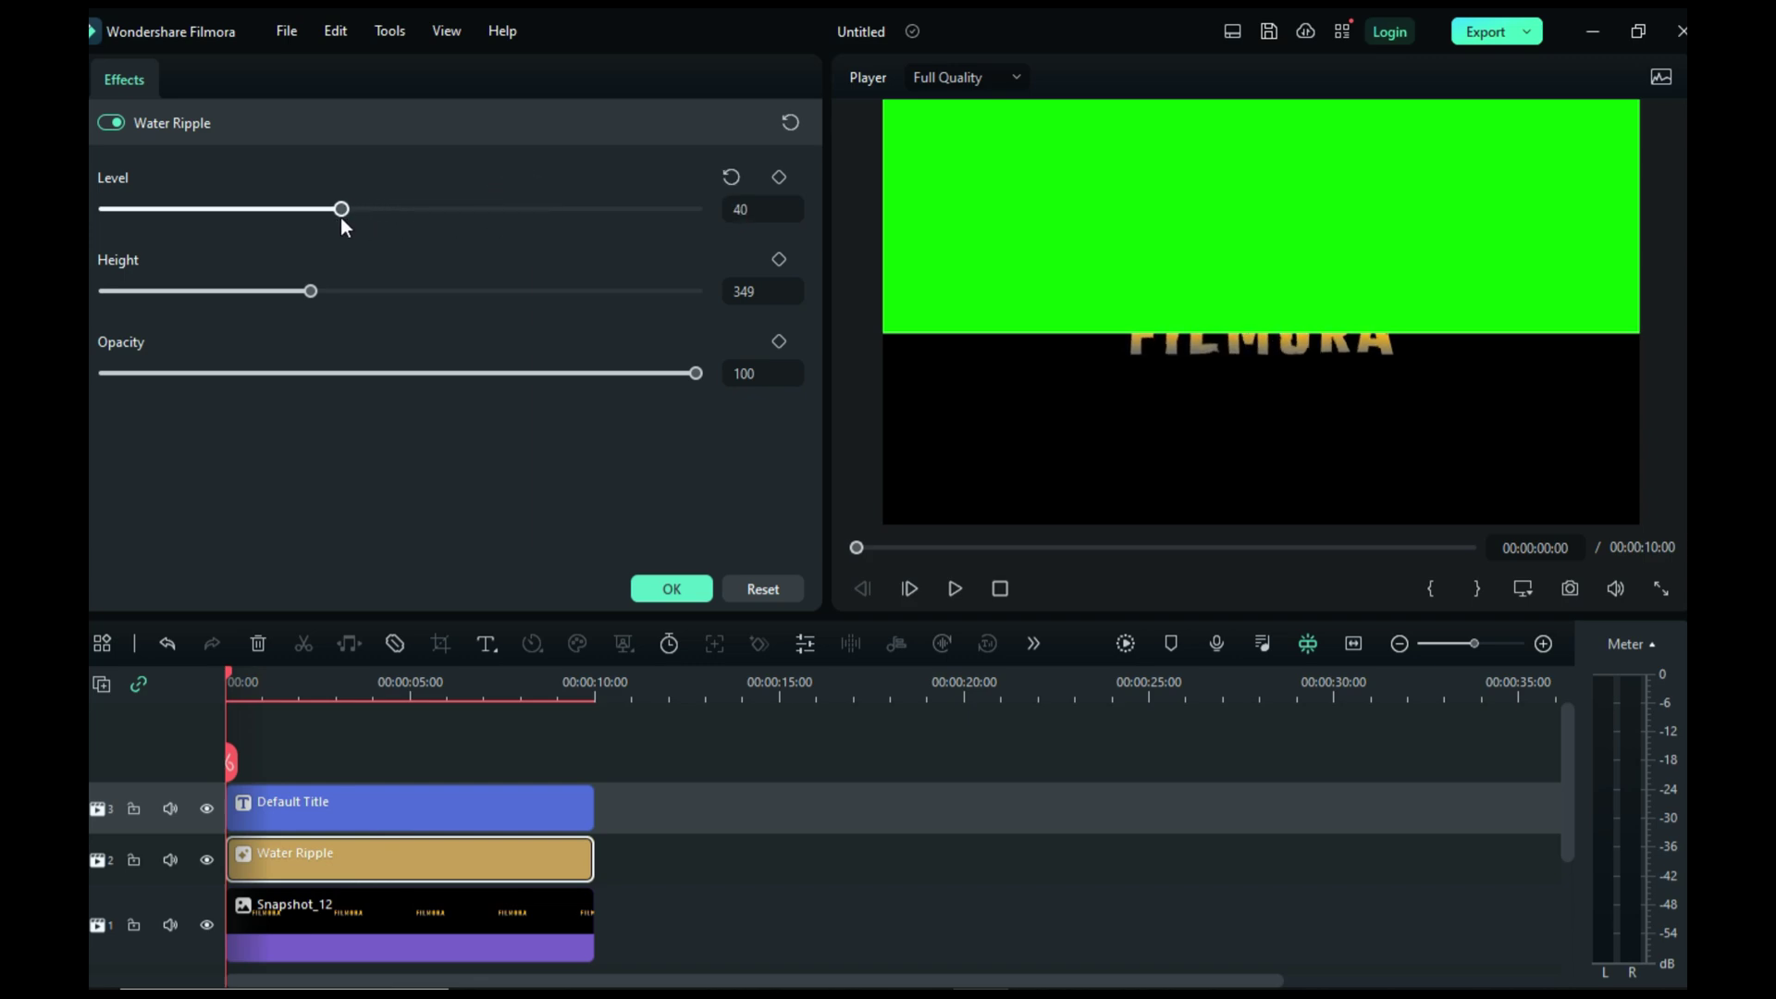
{"action": "left_click_drag", "start_coordinate": [308, 295], "coordinate": [257, 292]}
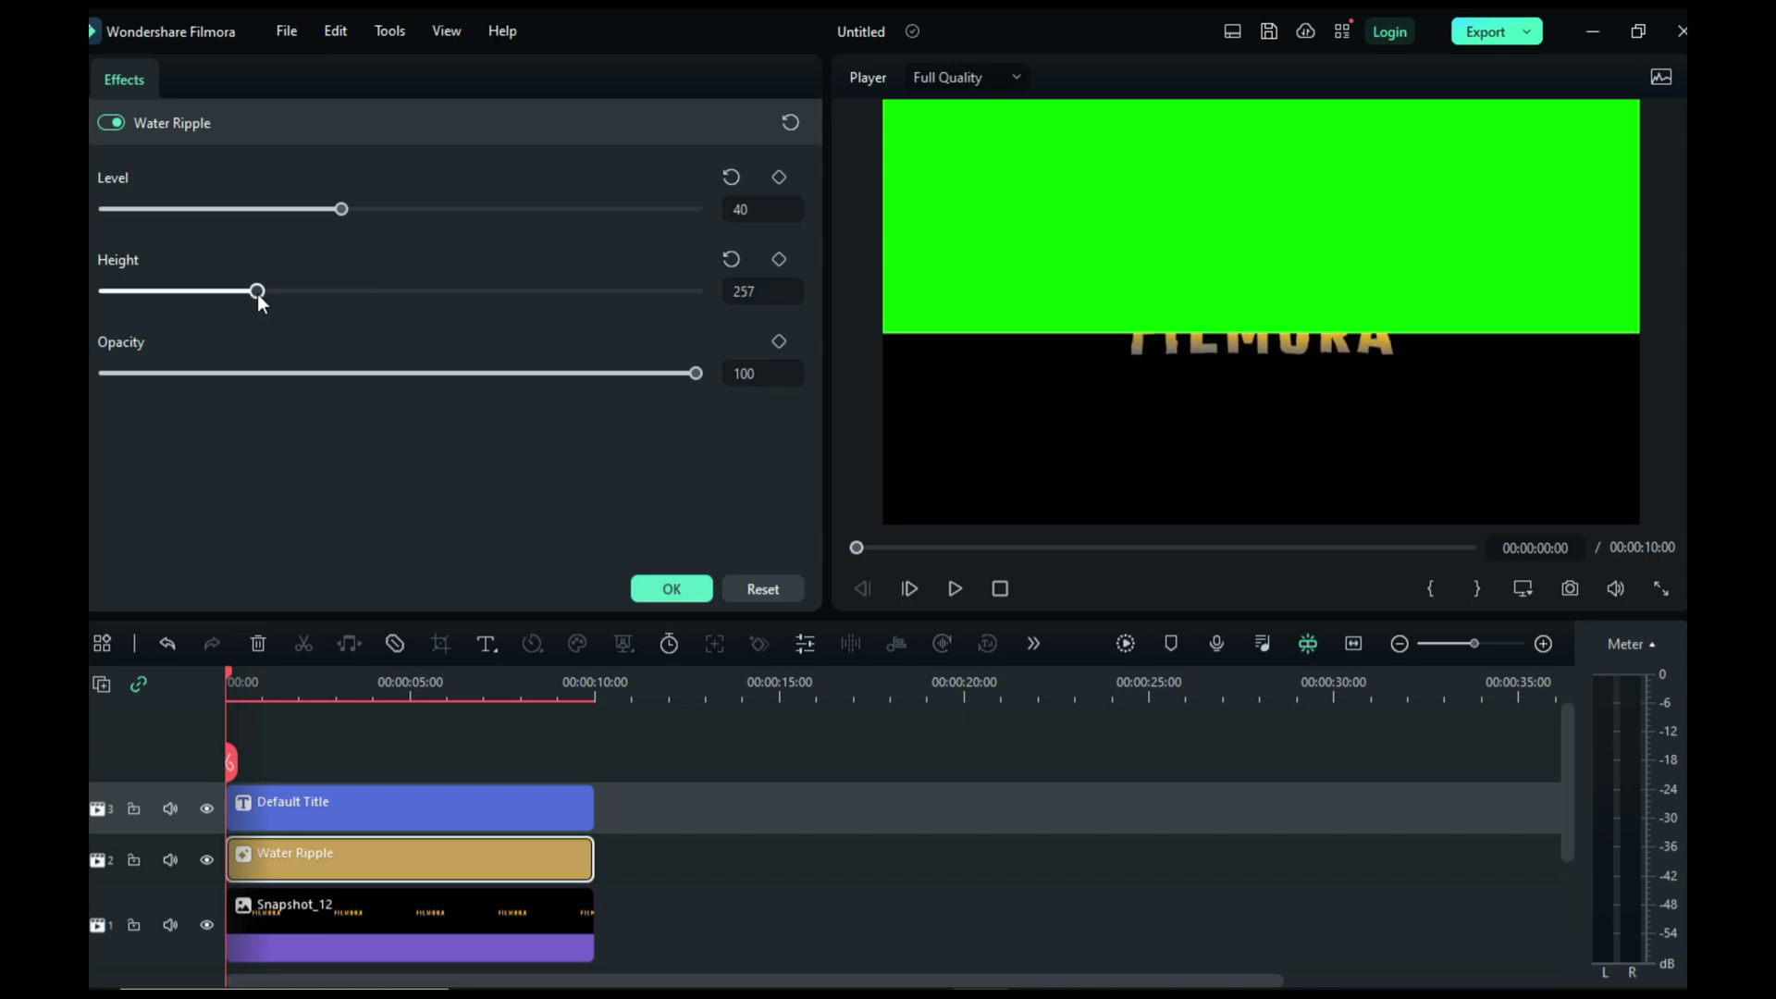
{"action": "left_click", "coordinate": [313, 685]}
{"action": "left_click", "coordinate": [227, 679]}
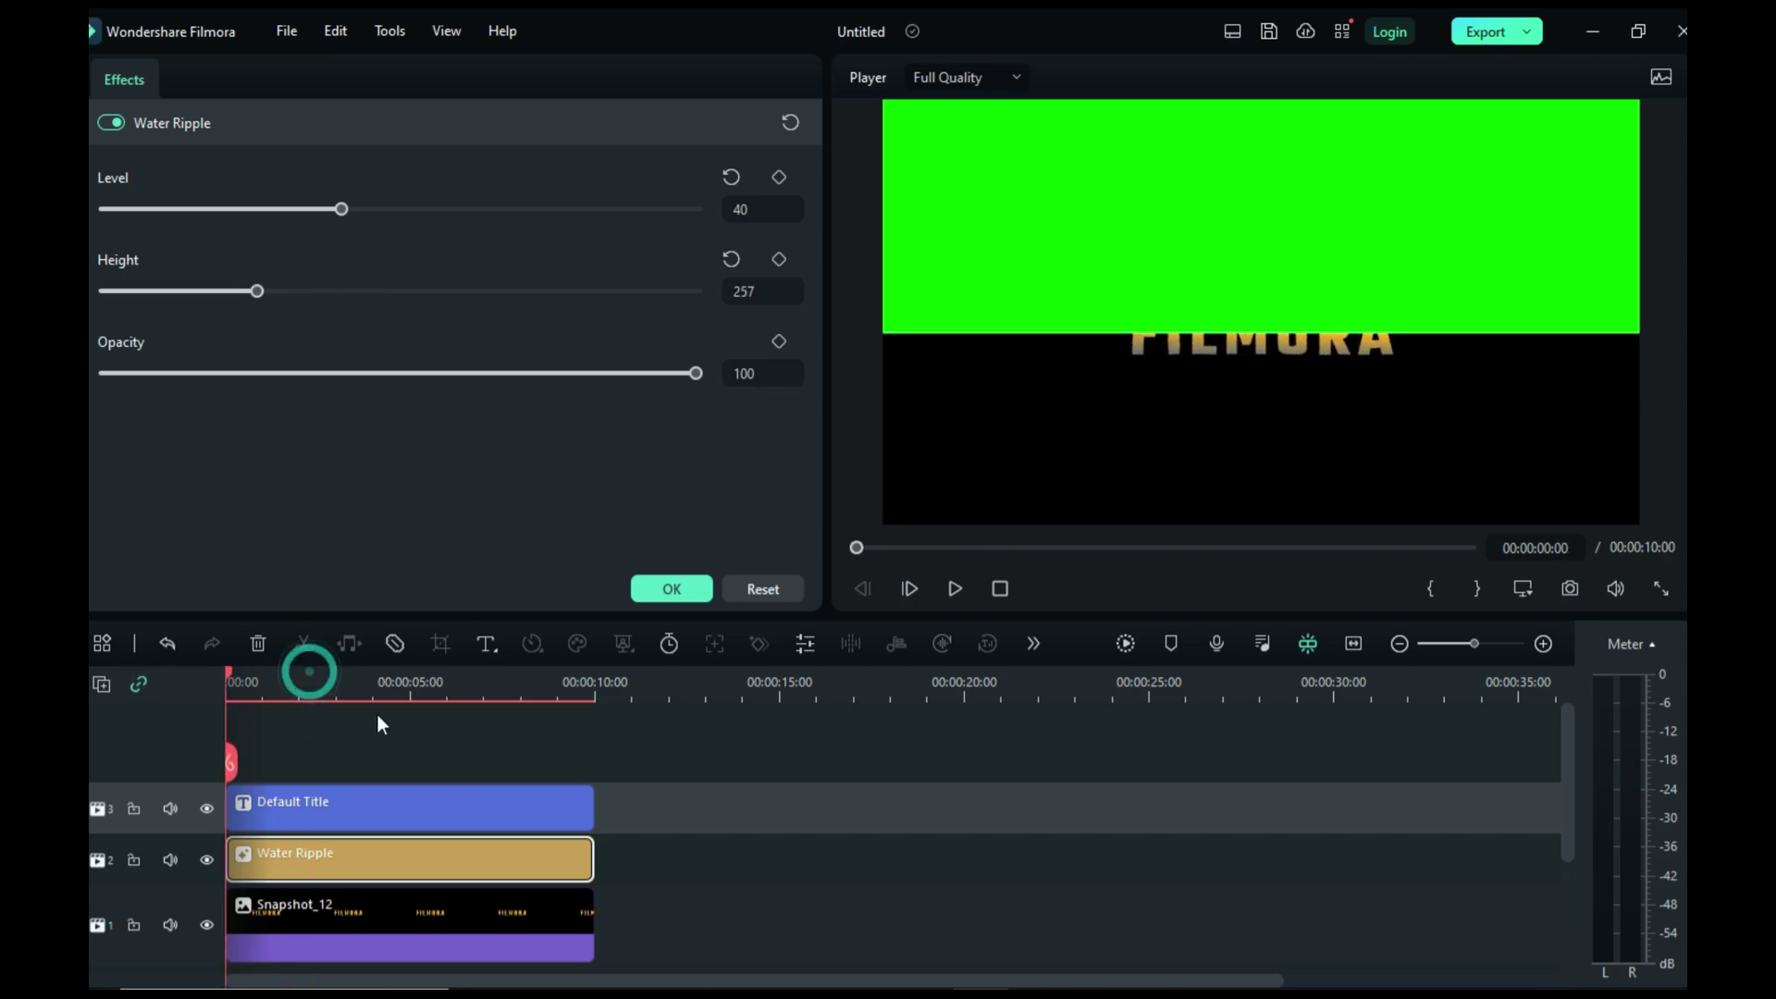
Step: Keyframe the snapshot's vertical position from behind the green rectangle at the start to Y -55 px at 00:00:06:24
{"action": "left_click", "coordinate": [353, 927]}
{"action": "left_click", "coordinate": [519, 372]}
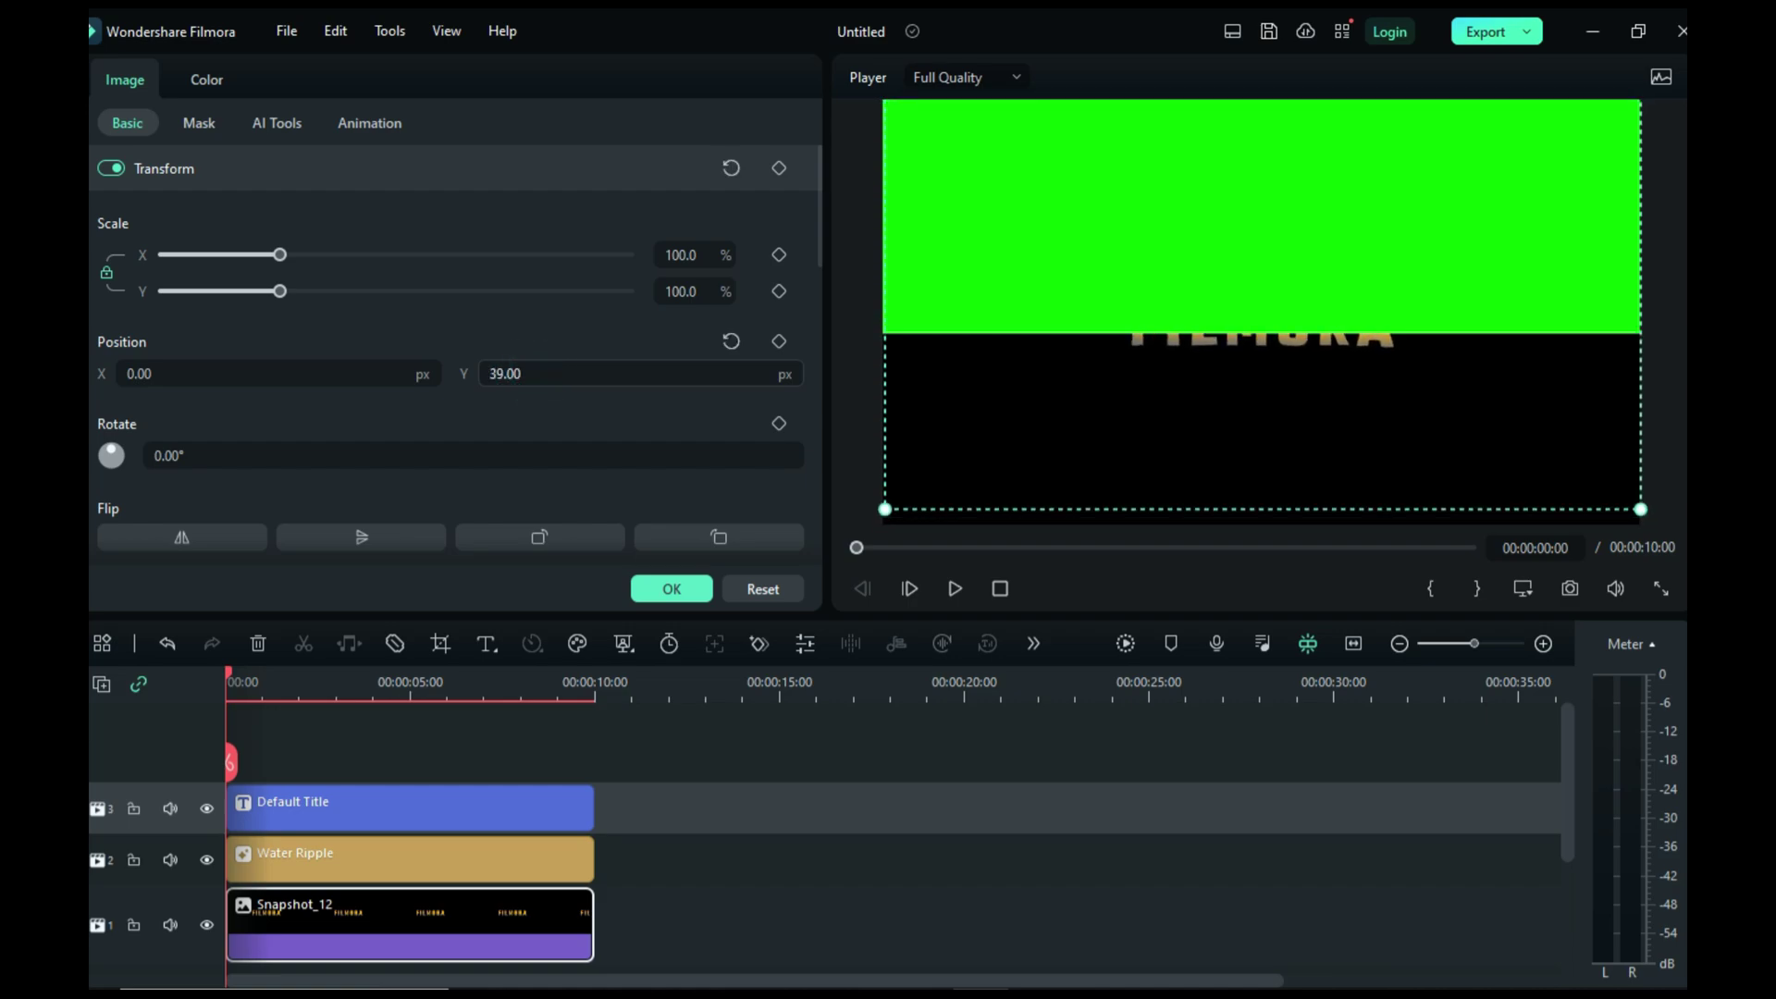
{"action": "left_click_drag", "start_coordinate": [520, 372], "coordinate": [541, 373]}
{"action": "left_click", "coordinate": [779, 341]}
{"action": "left_click_drag", "start_coordinate": [450, 685], "coordinate": [482, 687]}
{"action": "left_click_drag", "start_coordinate": [574, 373], "coordinate": [481, 373]}
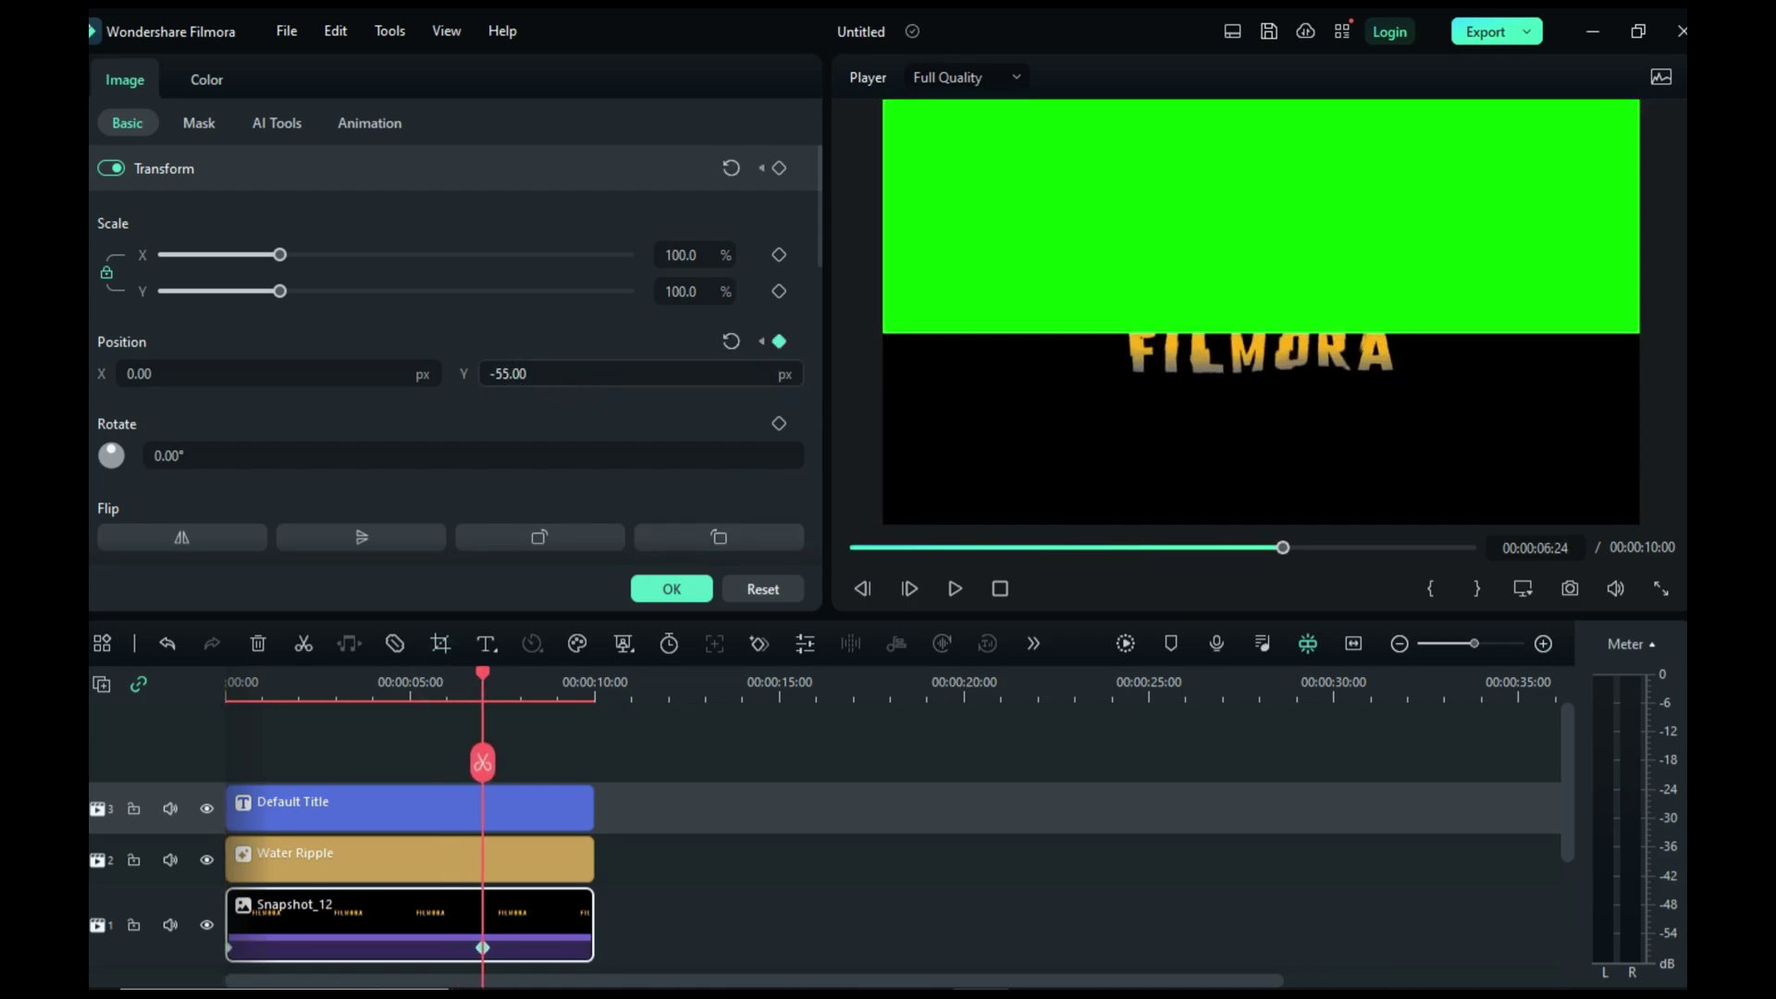
Step: Set the Water Ripple effect's height to 226 and play the animation from the start
{"action": "left_click", "coordinate": [409, 860]}
{"action": "left_click", "coordinate": [228, 682]}
{"action": "key", "text": "space"}
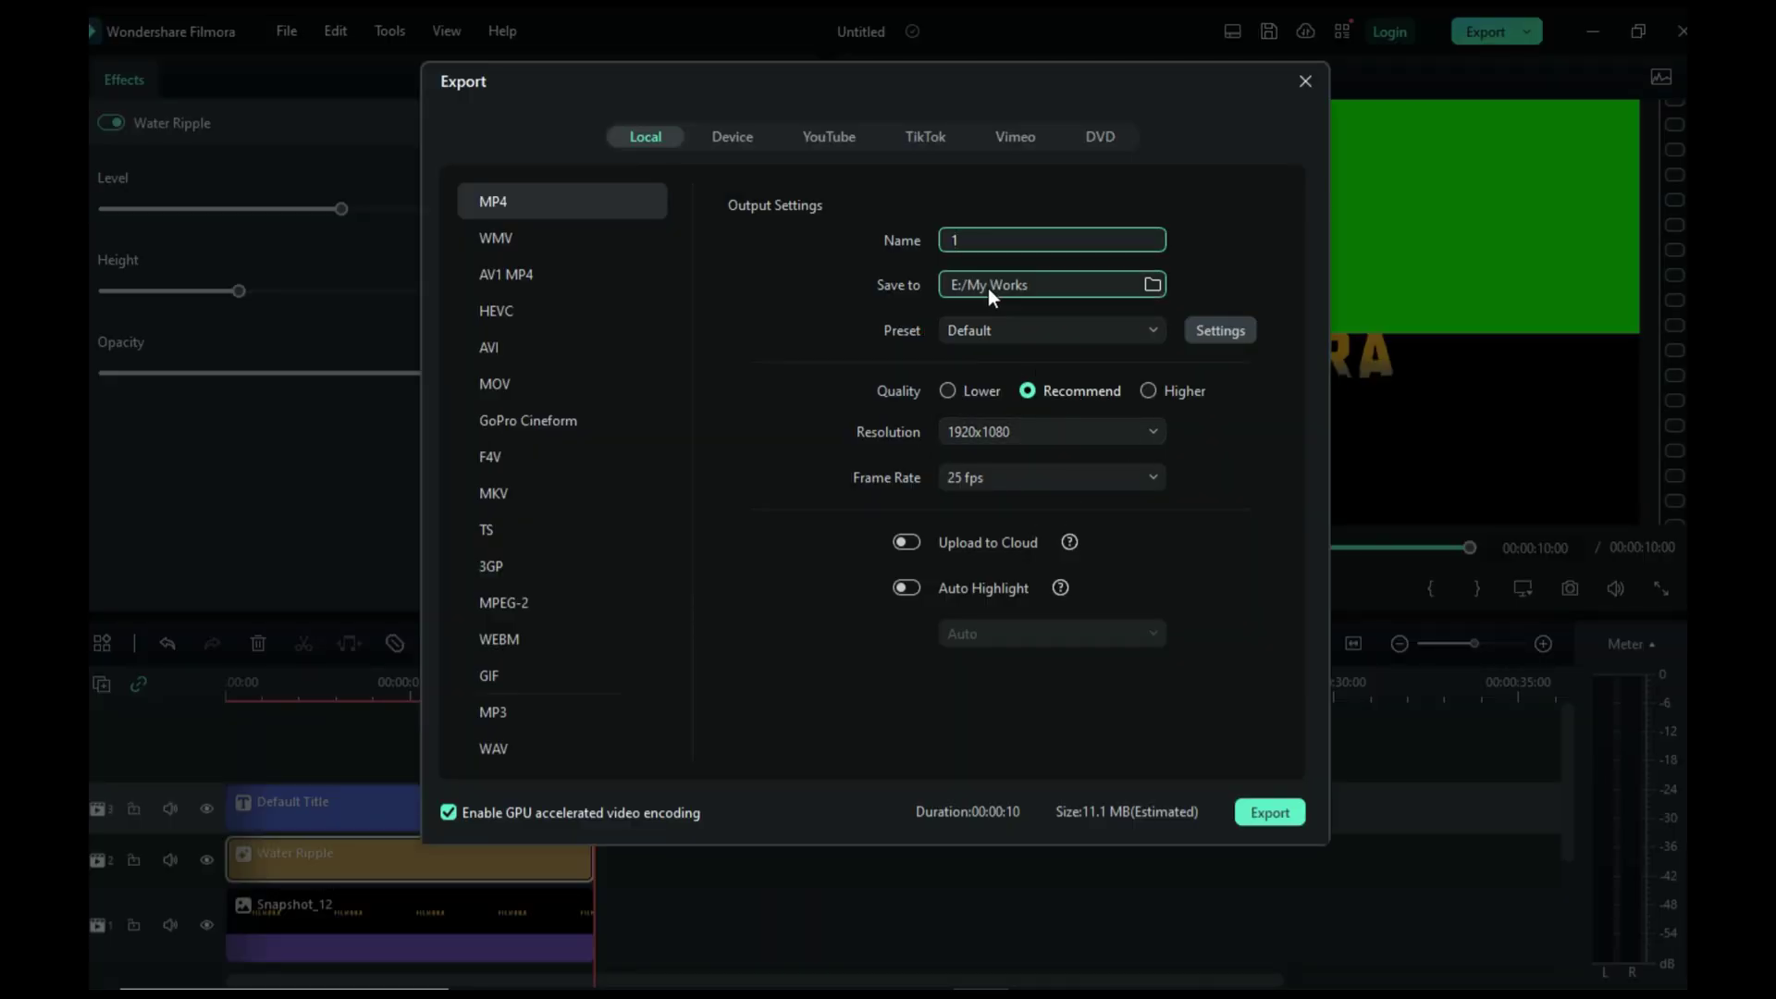
Step: Export the rippling-text video locally as an MP4 named 2 in E:/My Works, and close the effect settings
{"action": "type", "text": "2"}
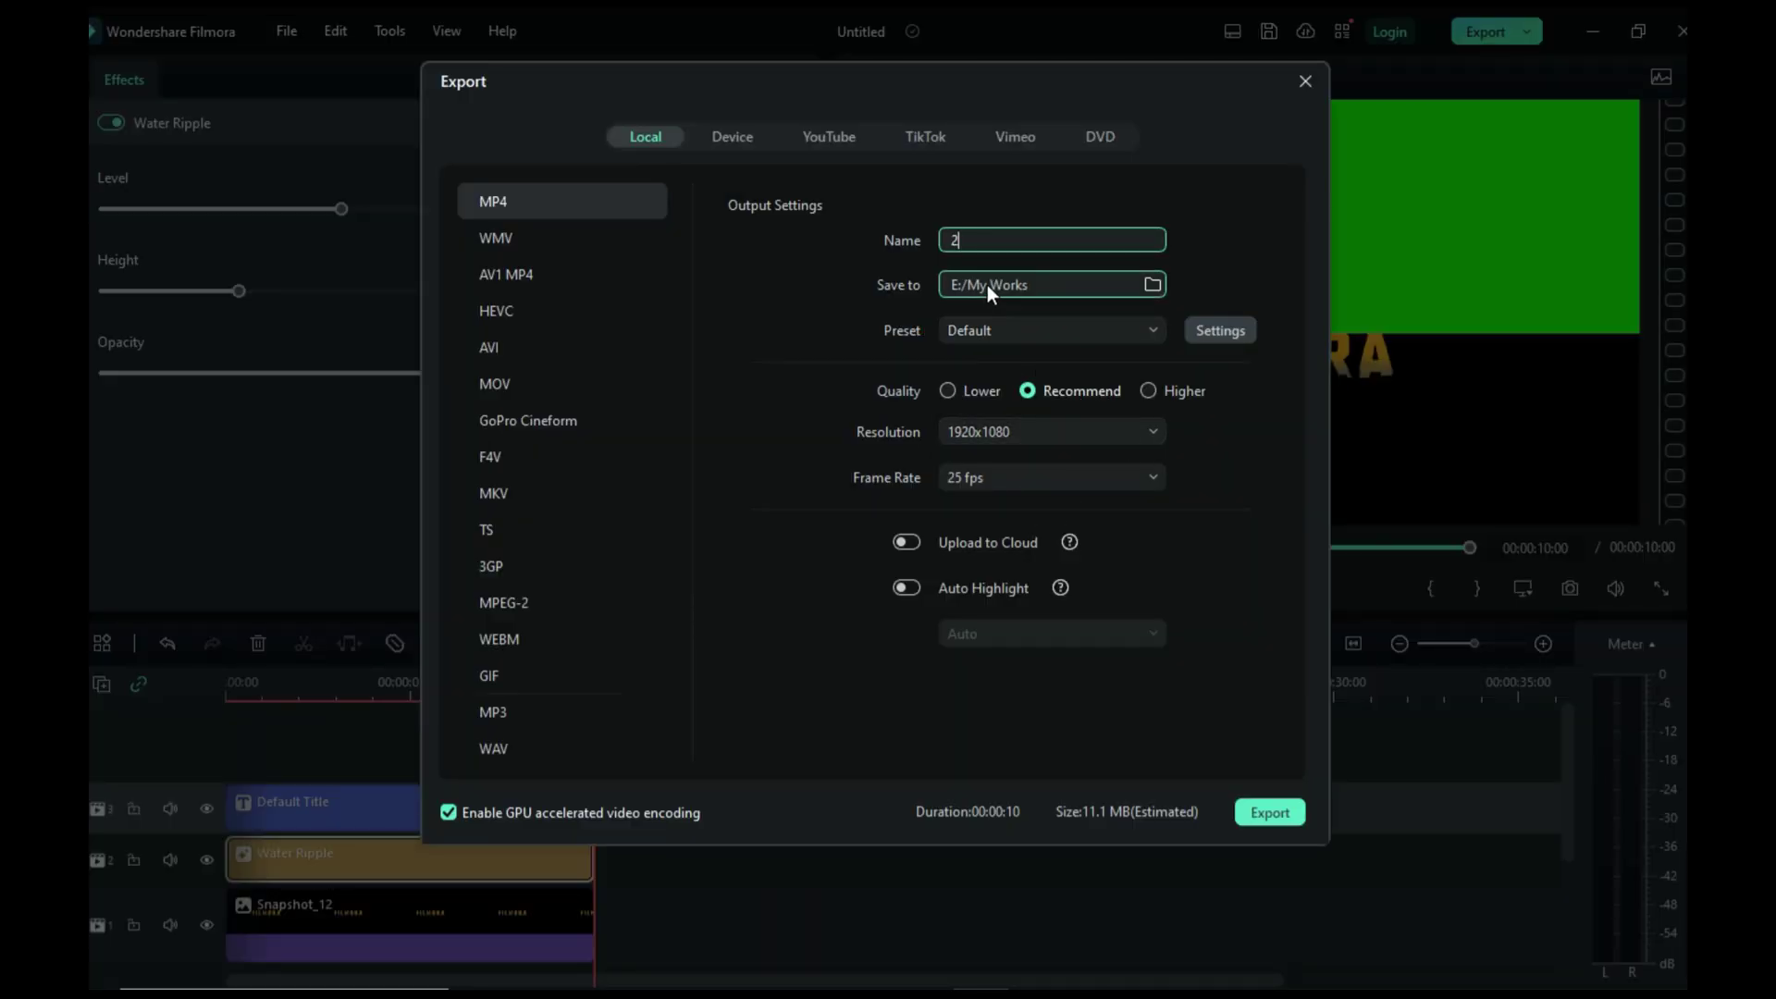
{"action": "left_click", "coordinate": [1270, 812]}
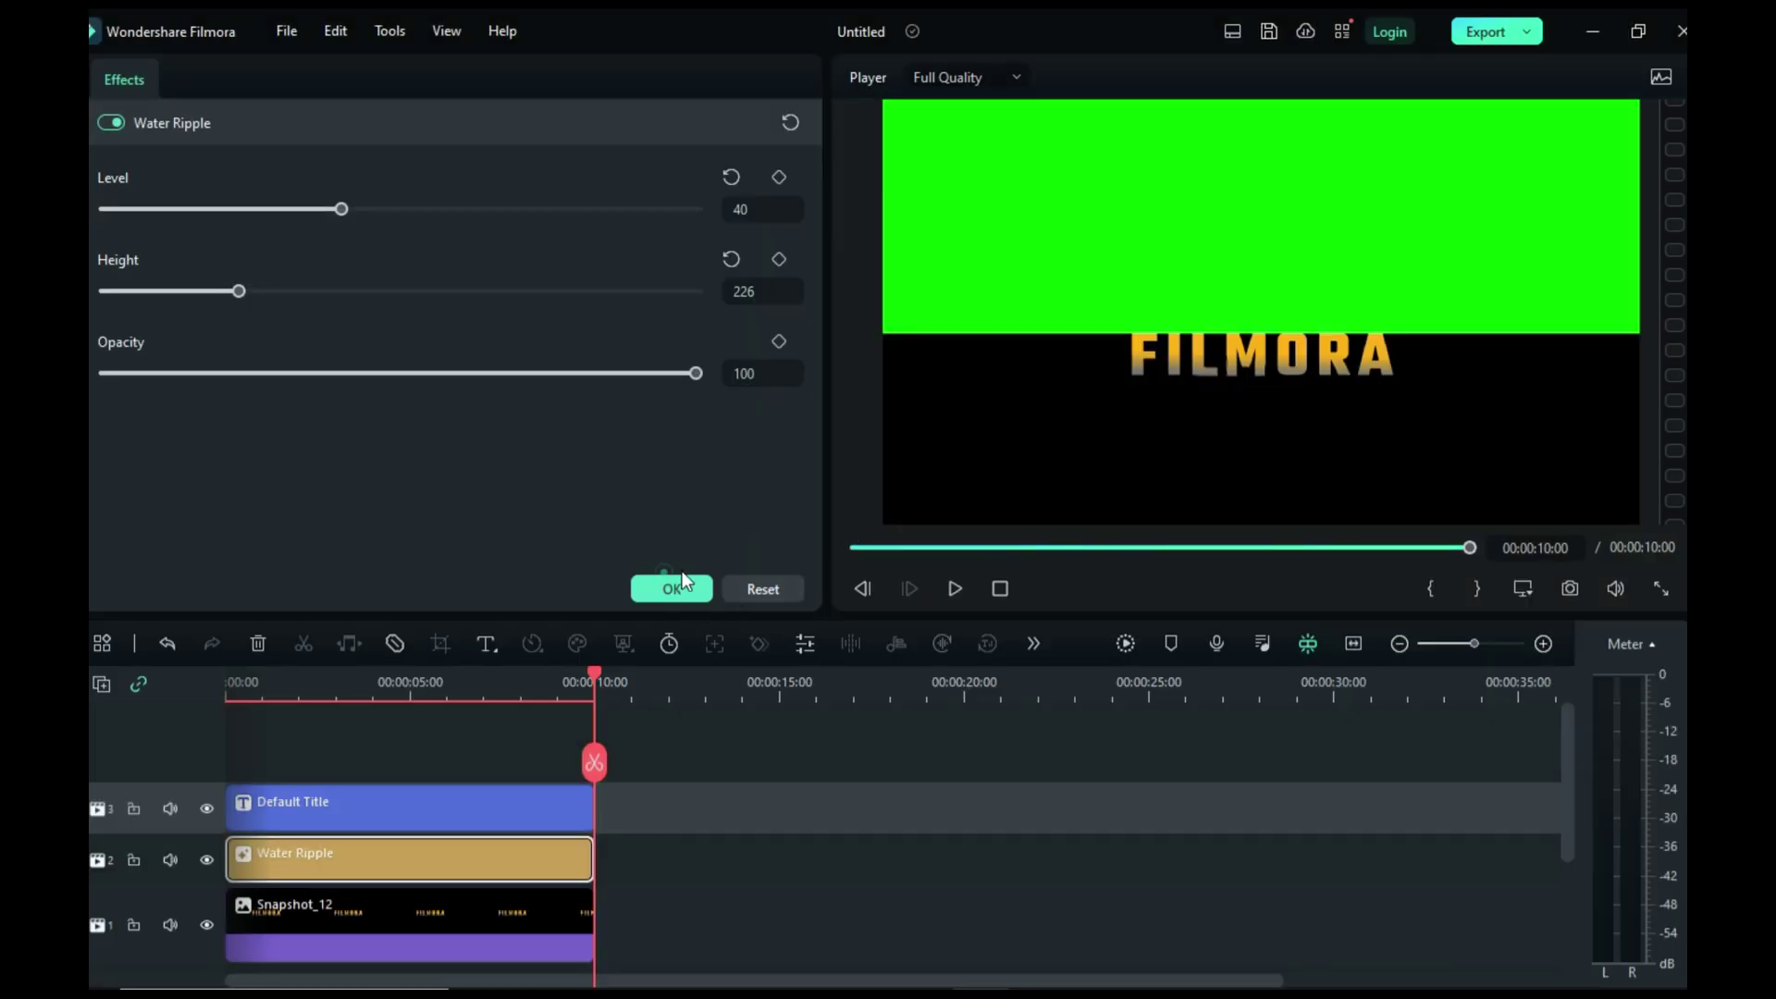
{"action": "left_click", "coordinate": [674, 589]}
Step: Delete all clips from the timeline
{"action": "scroll", "coordinate": [655, 897], "scroll_direction": "down", "scroll_amount": 1}
{"action": "left_click_drag", "start_coordinate": [655, 897], "coordinate": [497, 773]}
{"action": "key", "text": "Delete"}
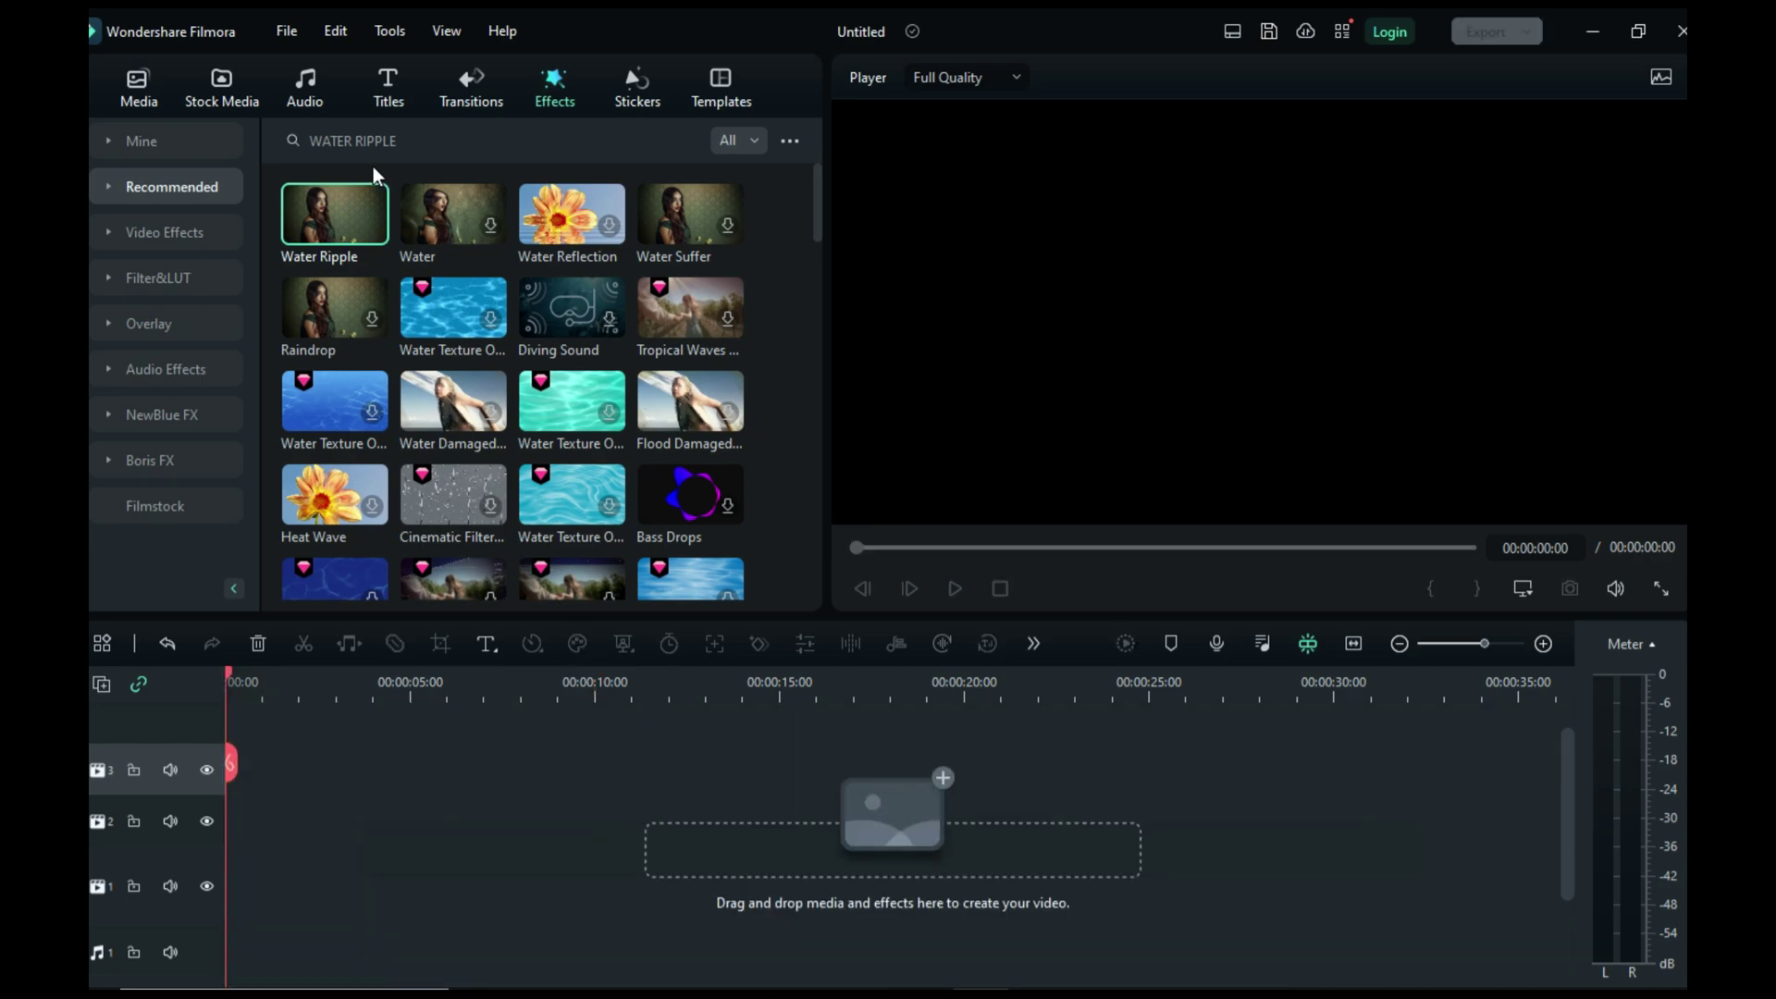
Step: Import 1.mp4, 2.mp4 and walking man-1.mp4 from E:/My Works into the project media
{"action": "left_click", "coordinate": [137, 88]}
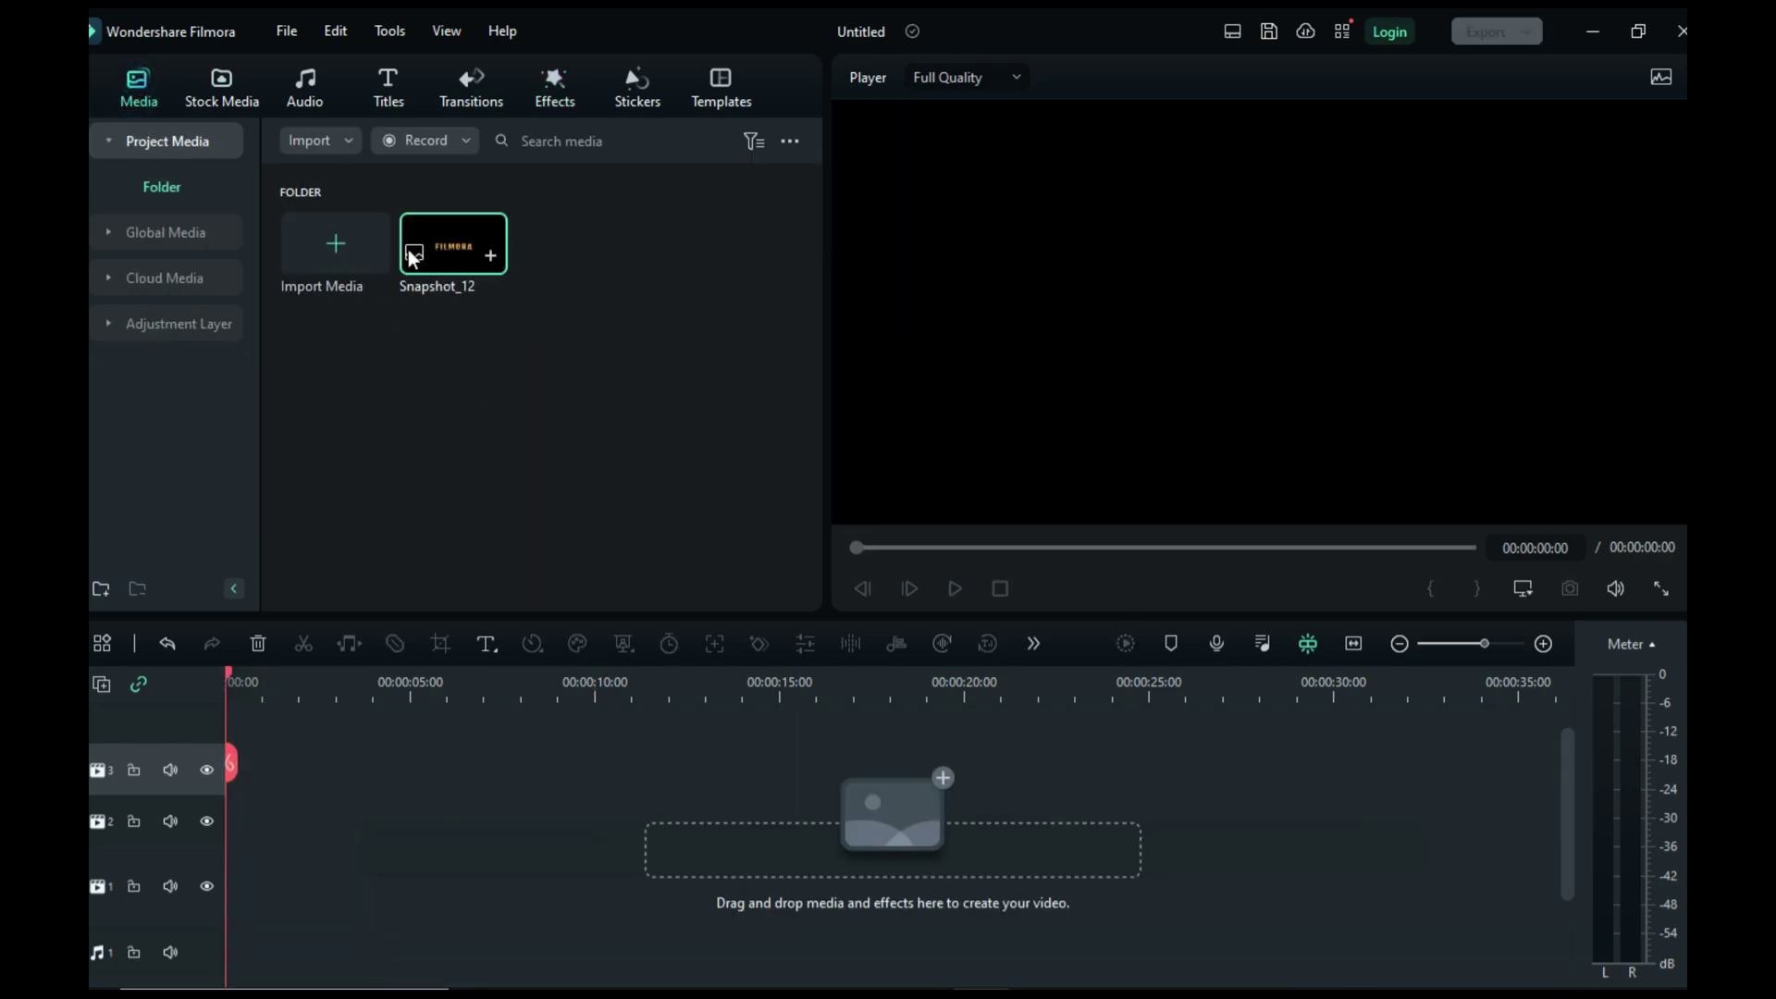
{"action": "left_click", "coordinate": [335, 240]}
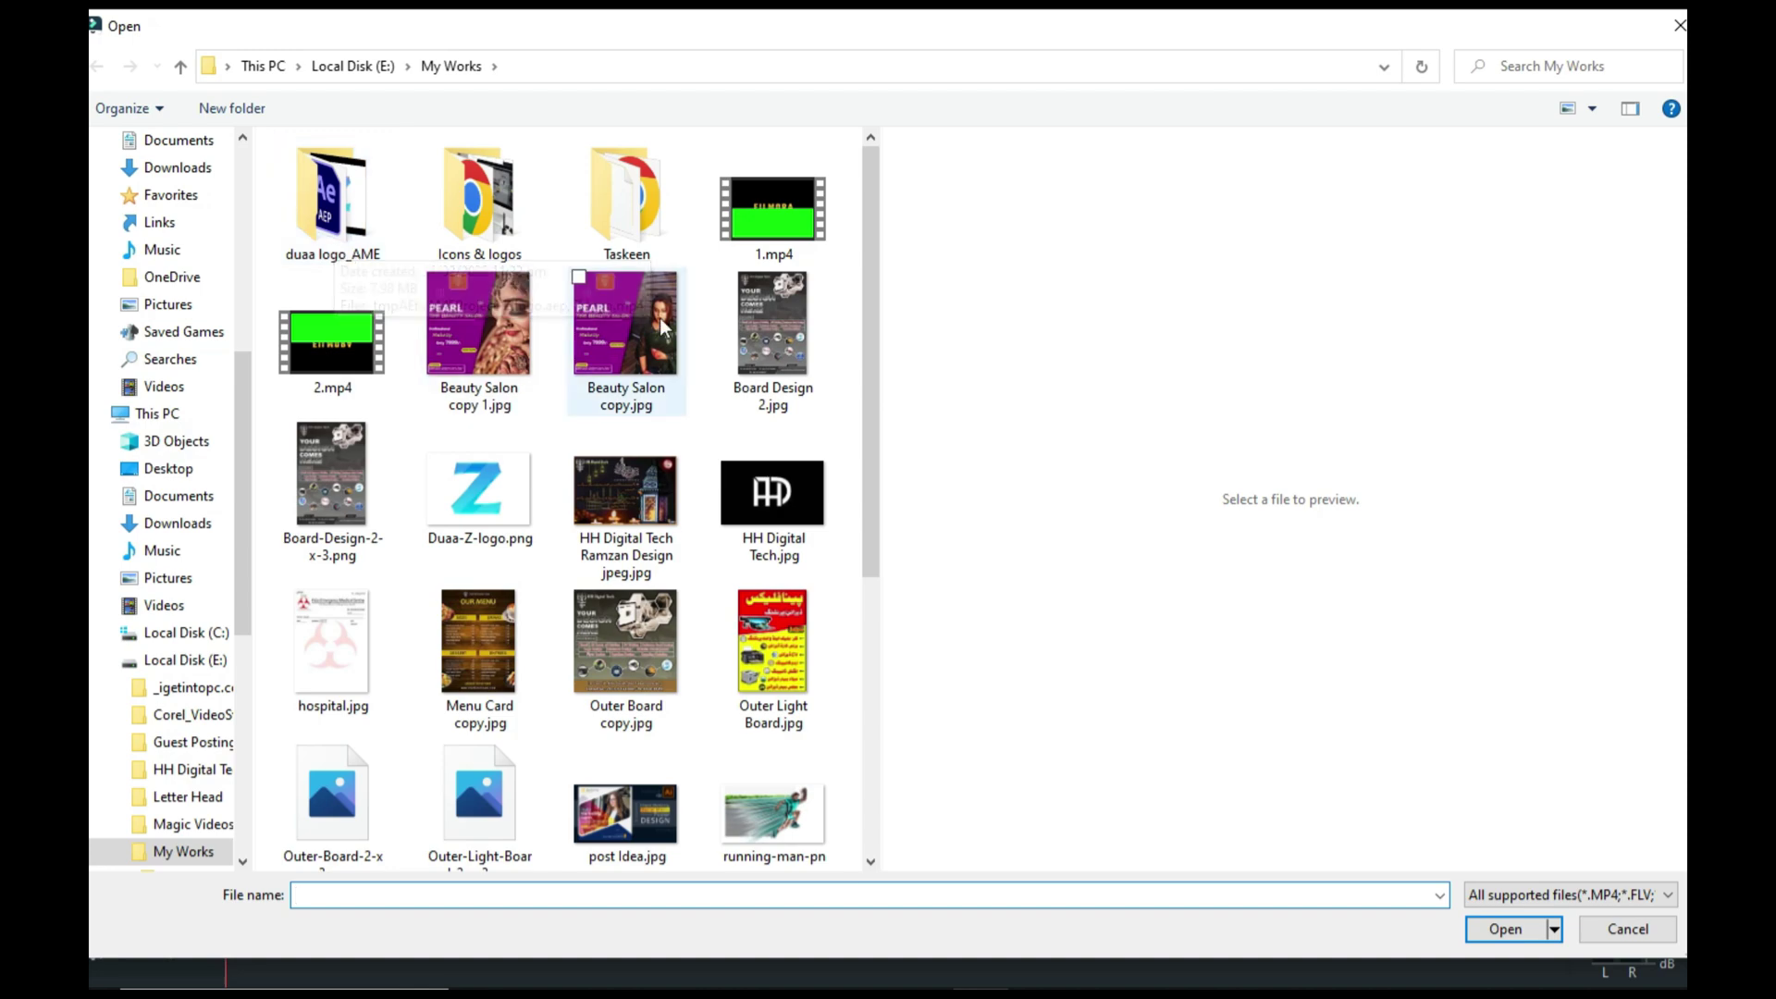
{"action": "left_click", "coordinate": [368, 360]}
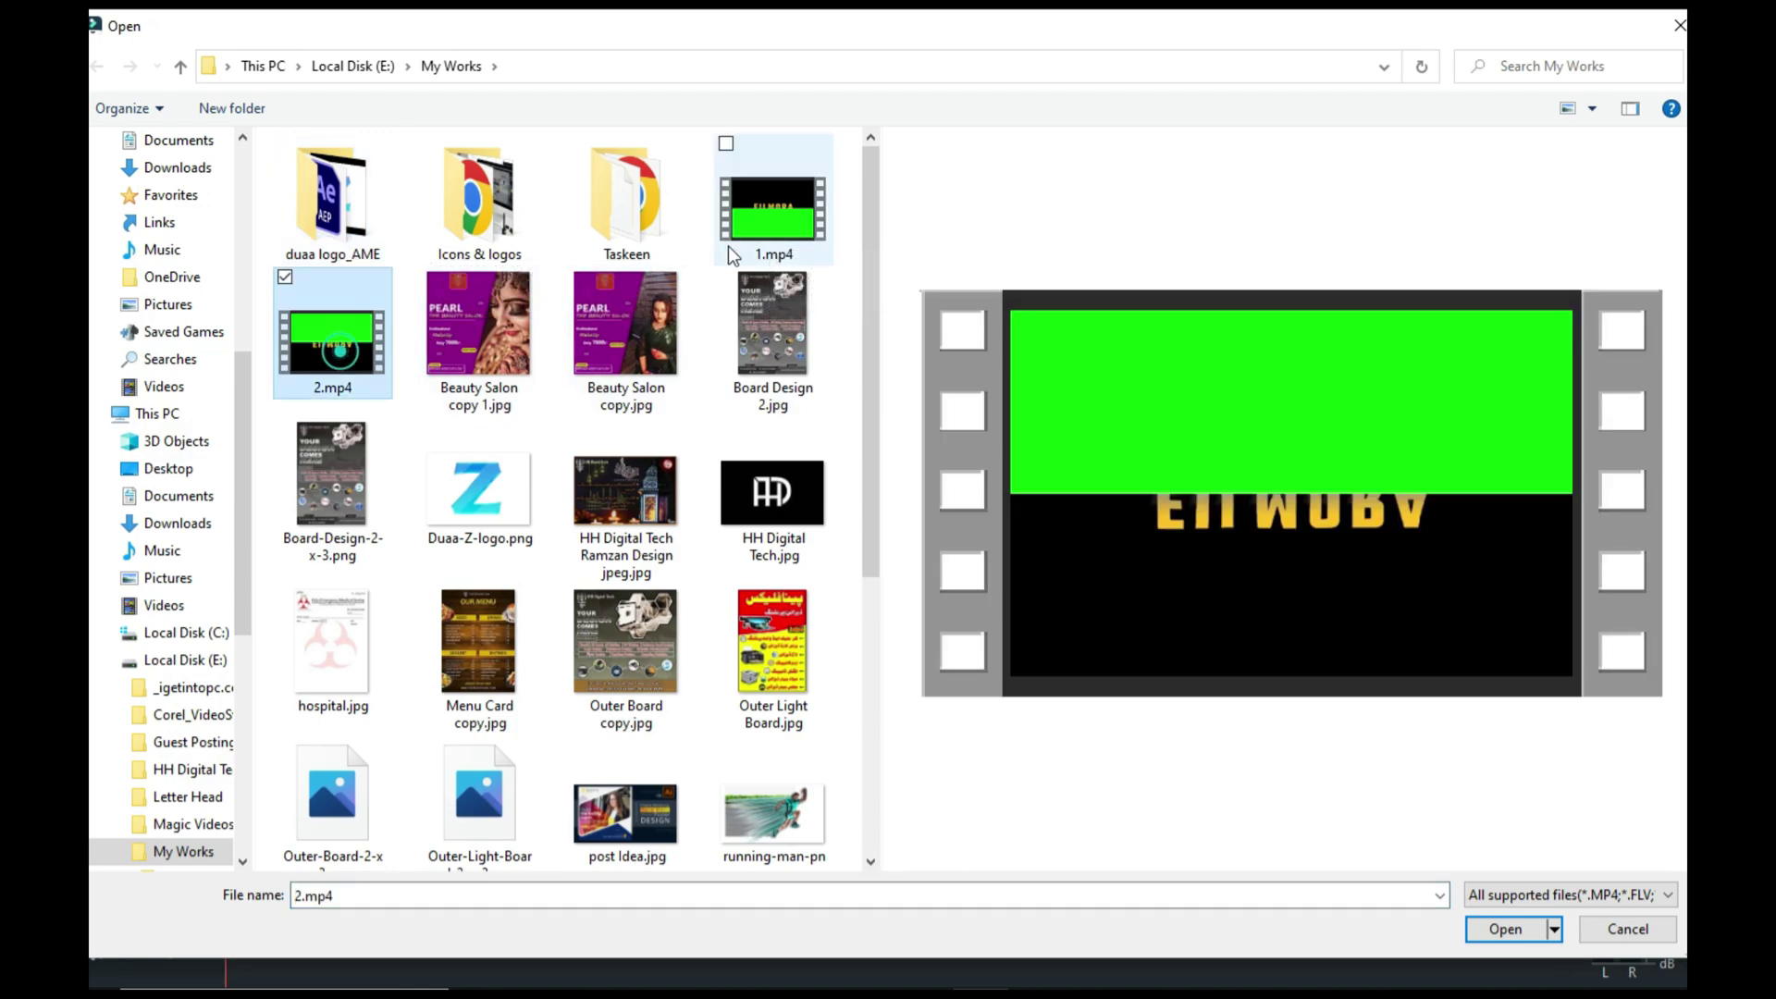
{"action": "left_click", "coordinate": [726, 140]}
{"action": "scroll", "coordinate": [586, 574], "scroll_direction": "down", "scroll_amount": 5}
{"action": "left_click", "coordinate": [774, 638], "text": "ctrl"}
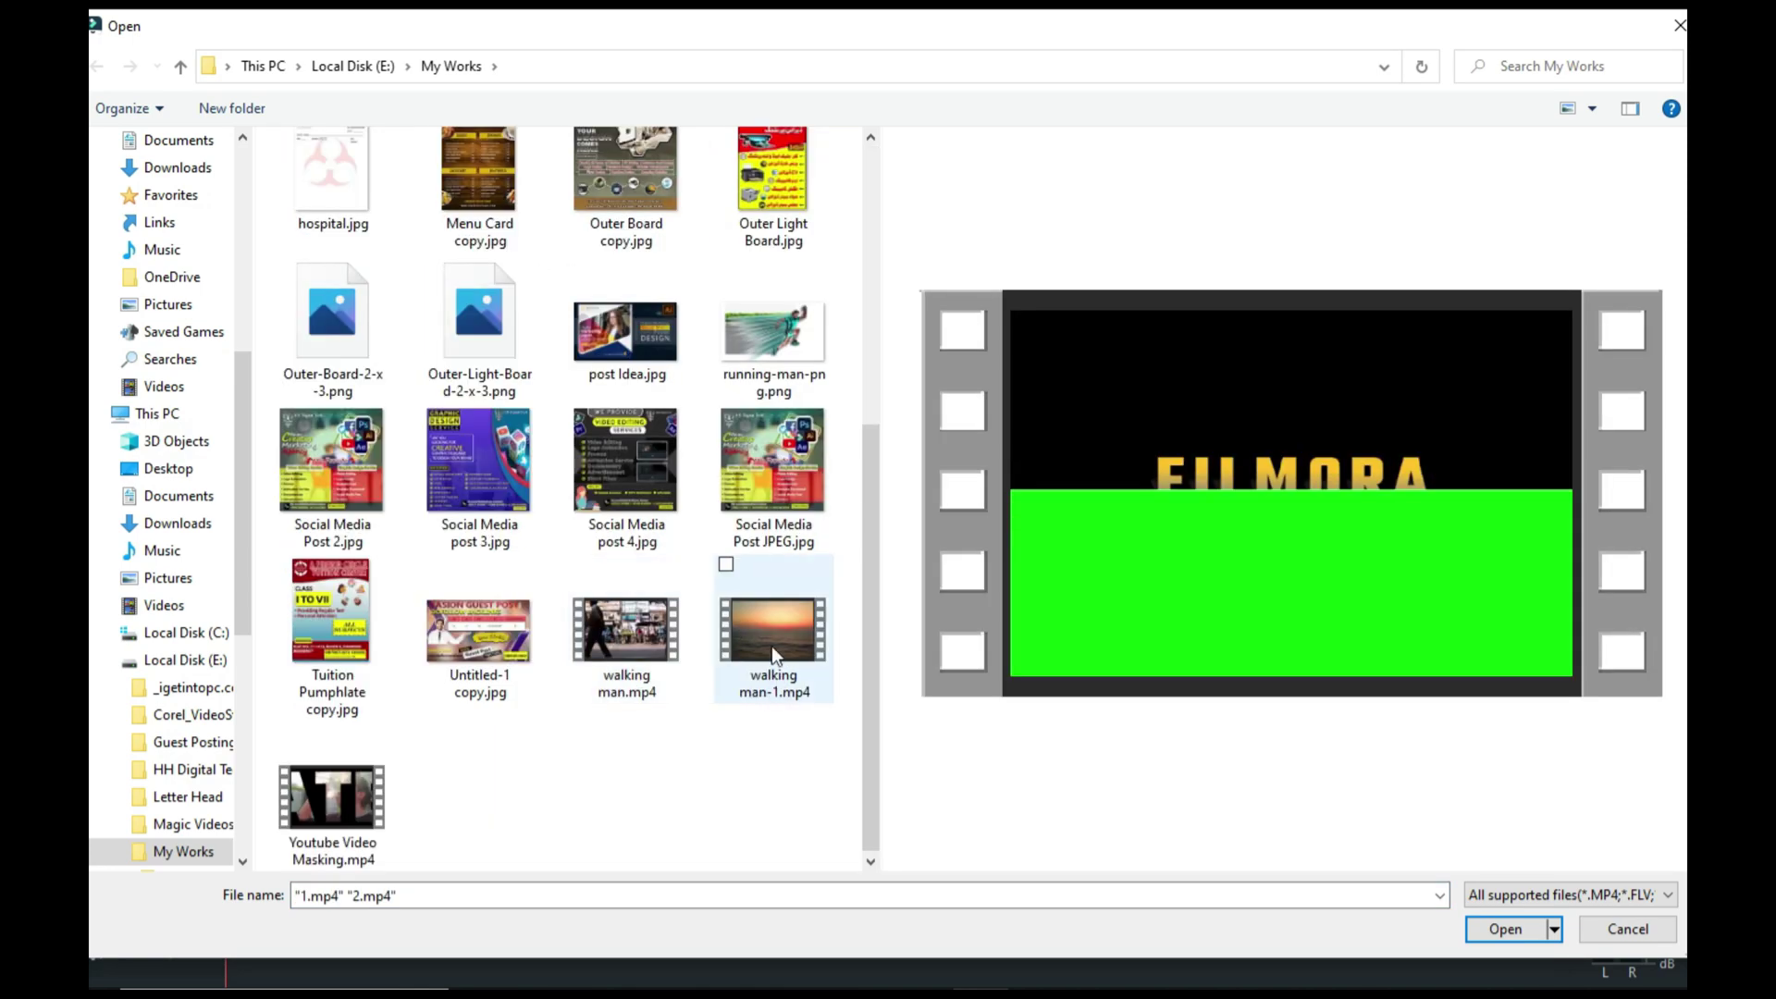
{"action": "key", "text": "Return"}
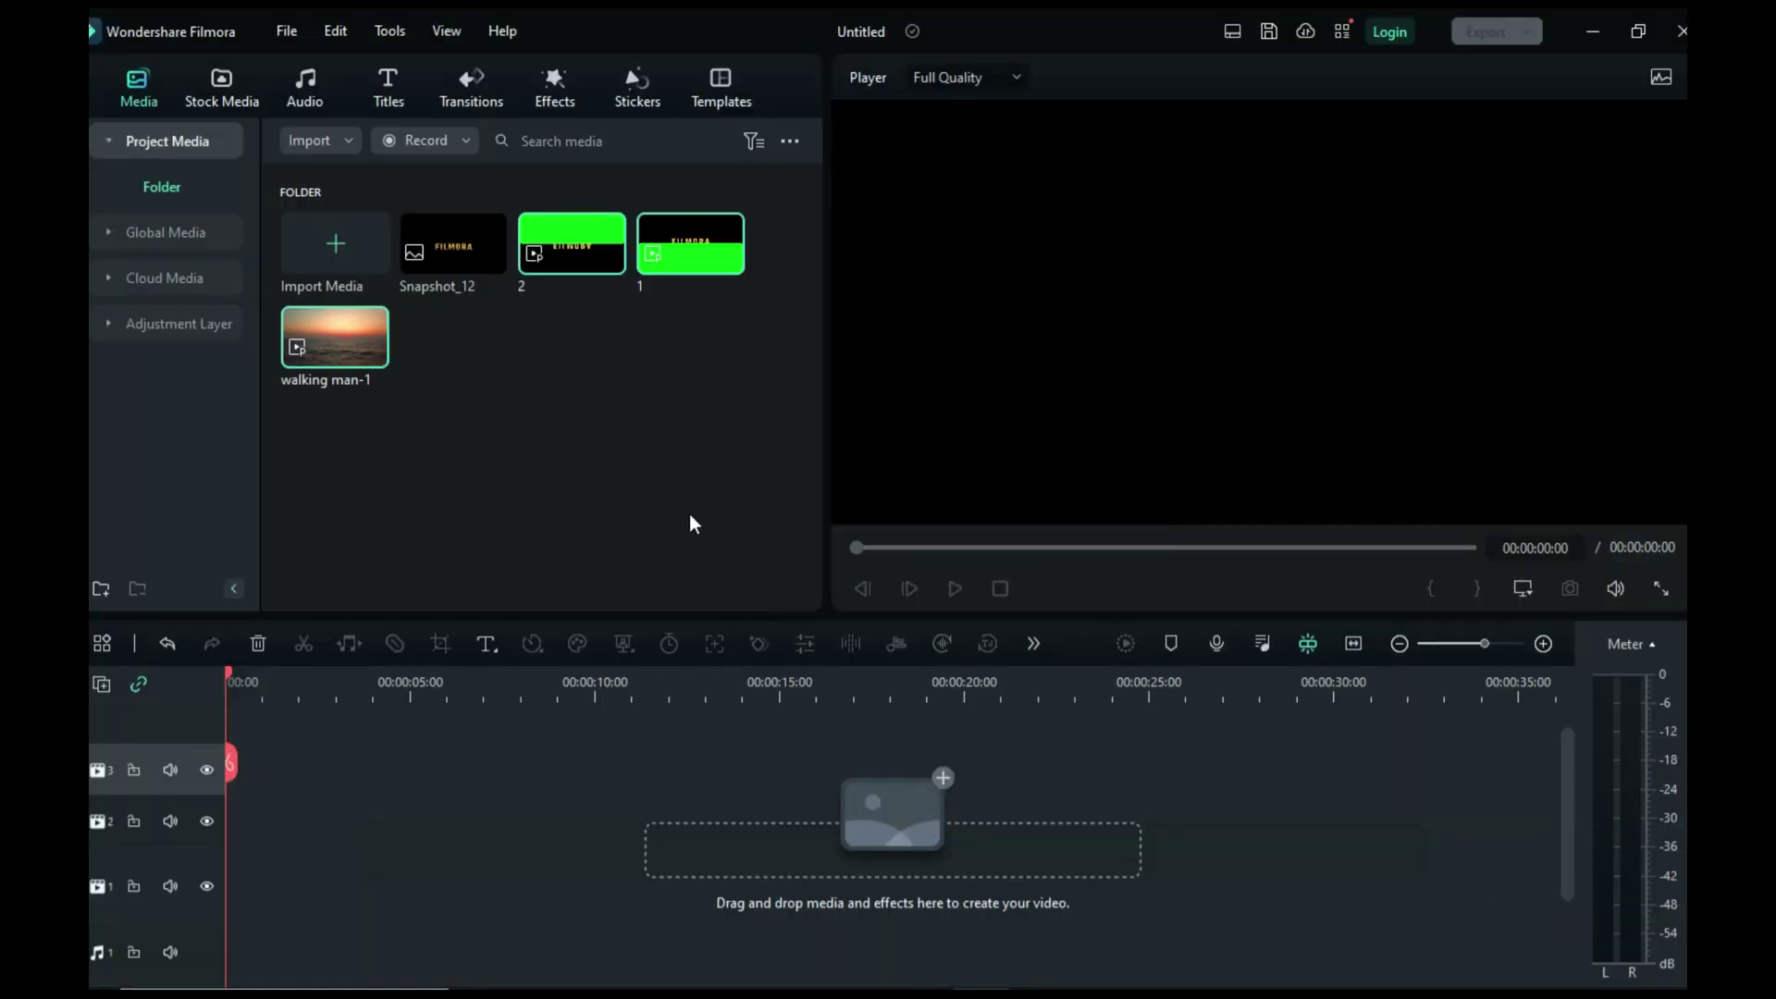
Step: Place the walking man-1 clip on video track 1 and clip 1 above it on track 2, both starting at 00:00
{"action": "left_click", "coordinate": [650, 347]}
{"action": "left_click_drag", "start_coordinate": [330, 341], "coordinate": [248, 902]}
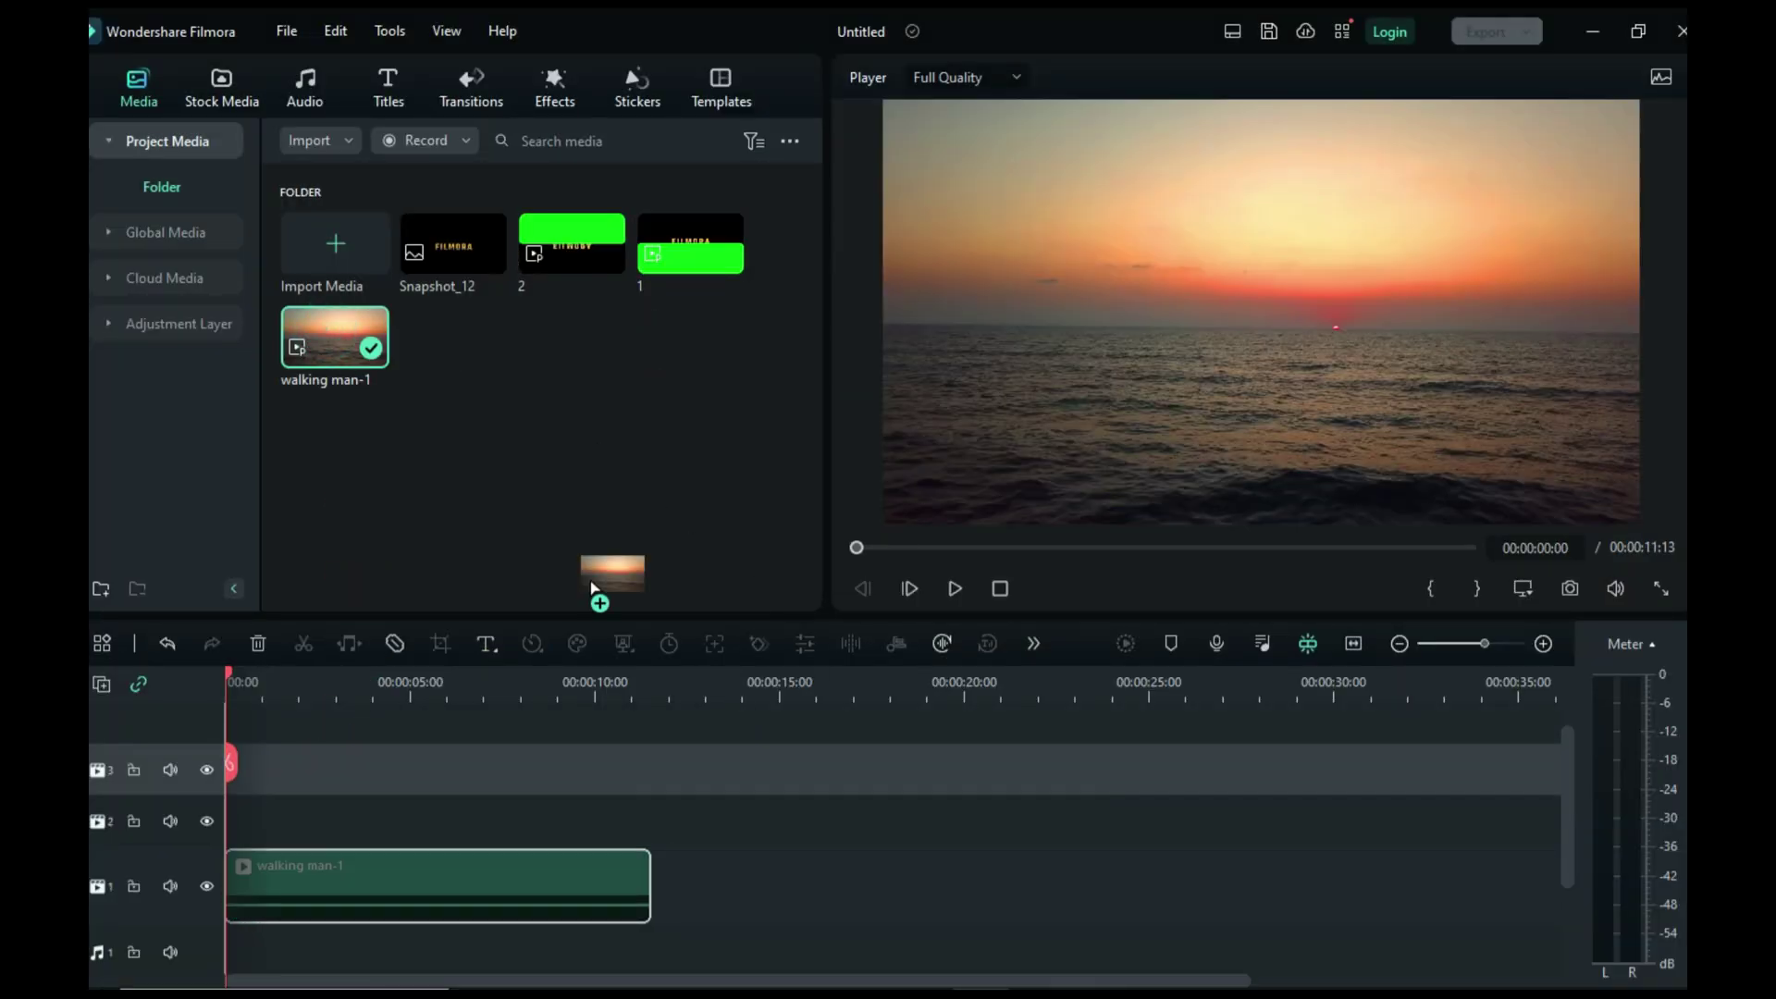
{"action": "left_click", "coordinate": [664, 490]}
{"action": "double_click", "coordinate": [680, 254]}
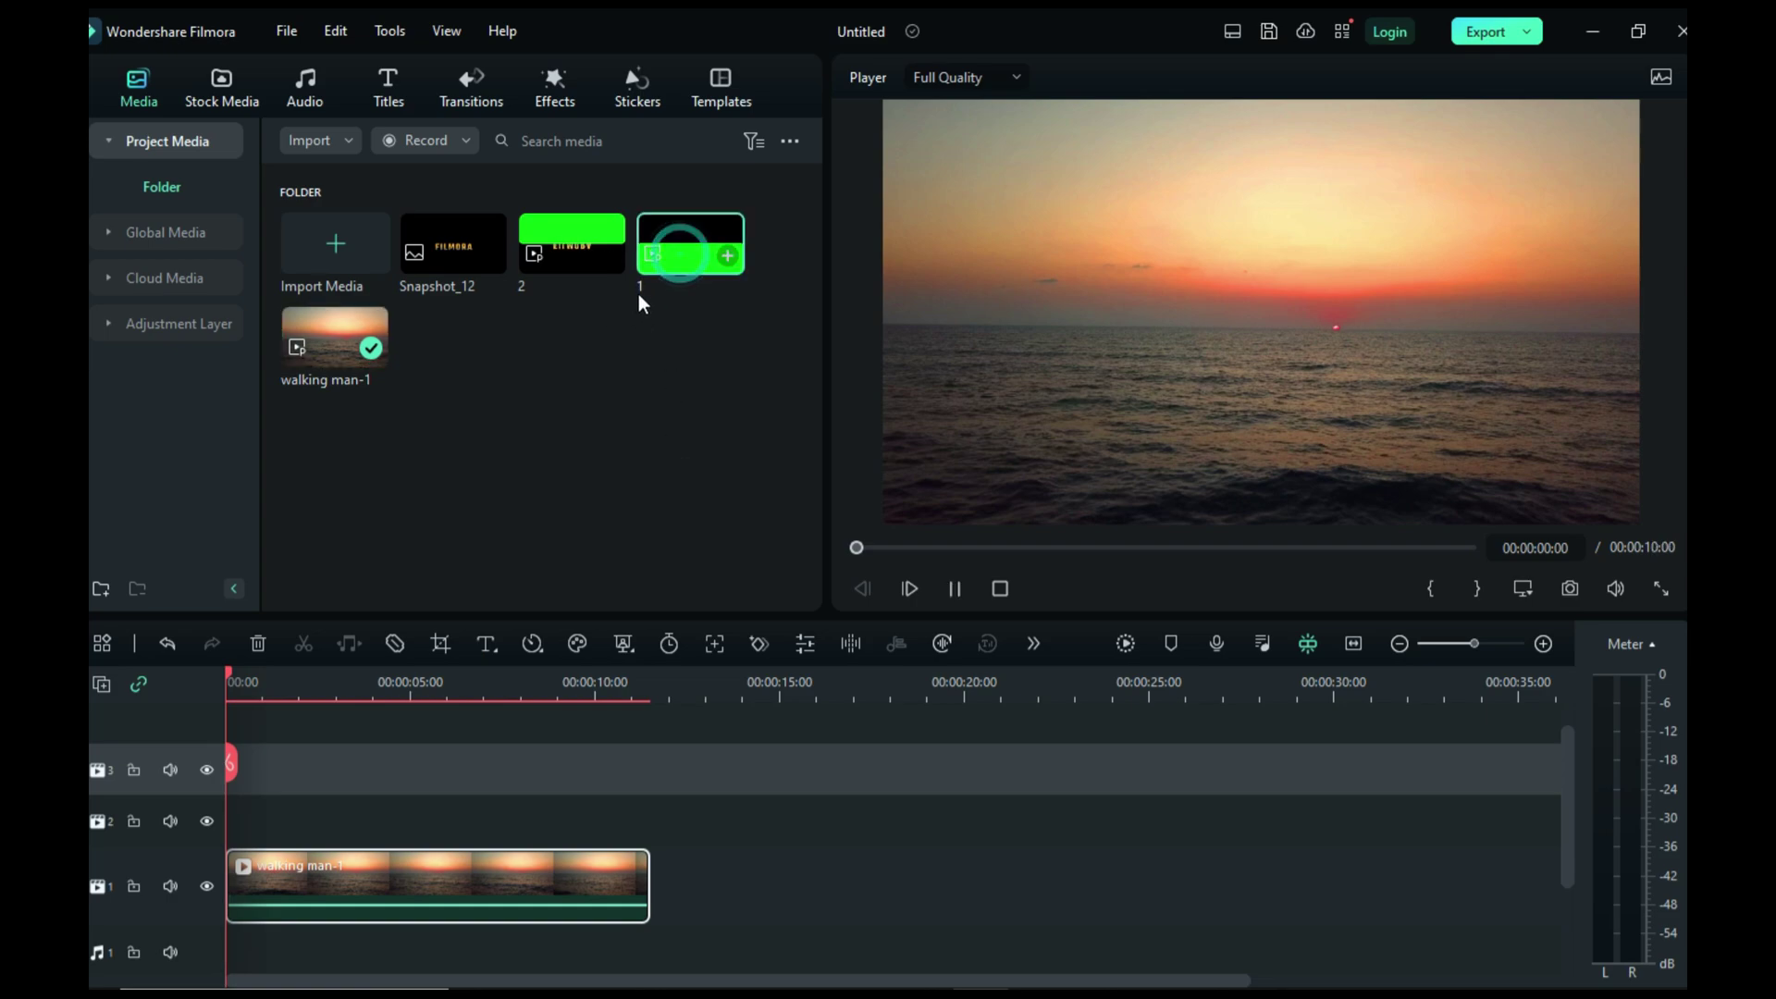
{"action": "left_click_drag", "start_coordinate": [648, 264], "coordinate": [274, 829]}
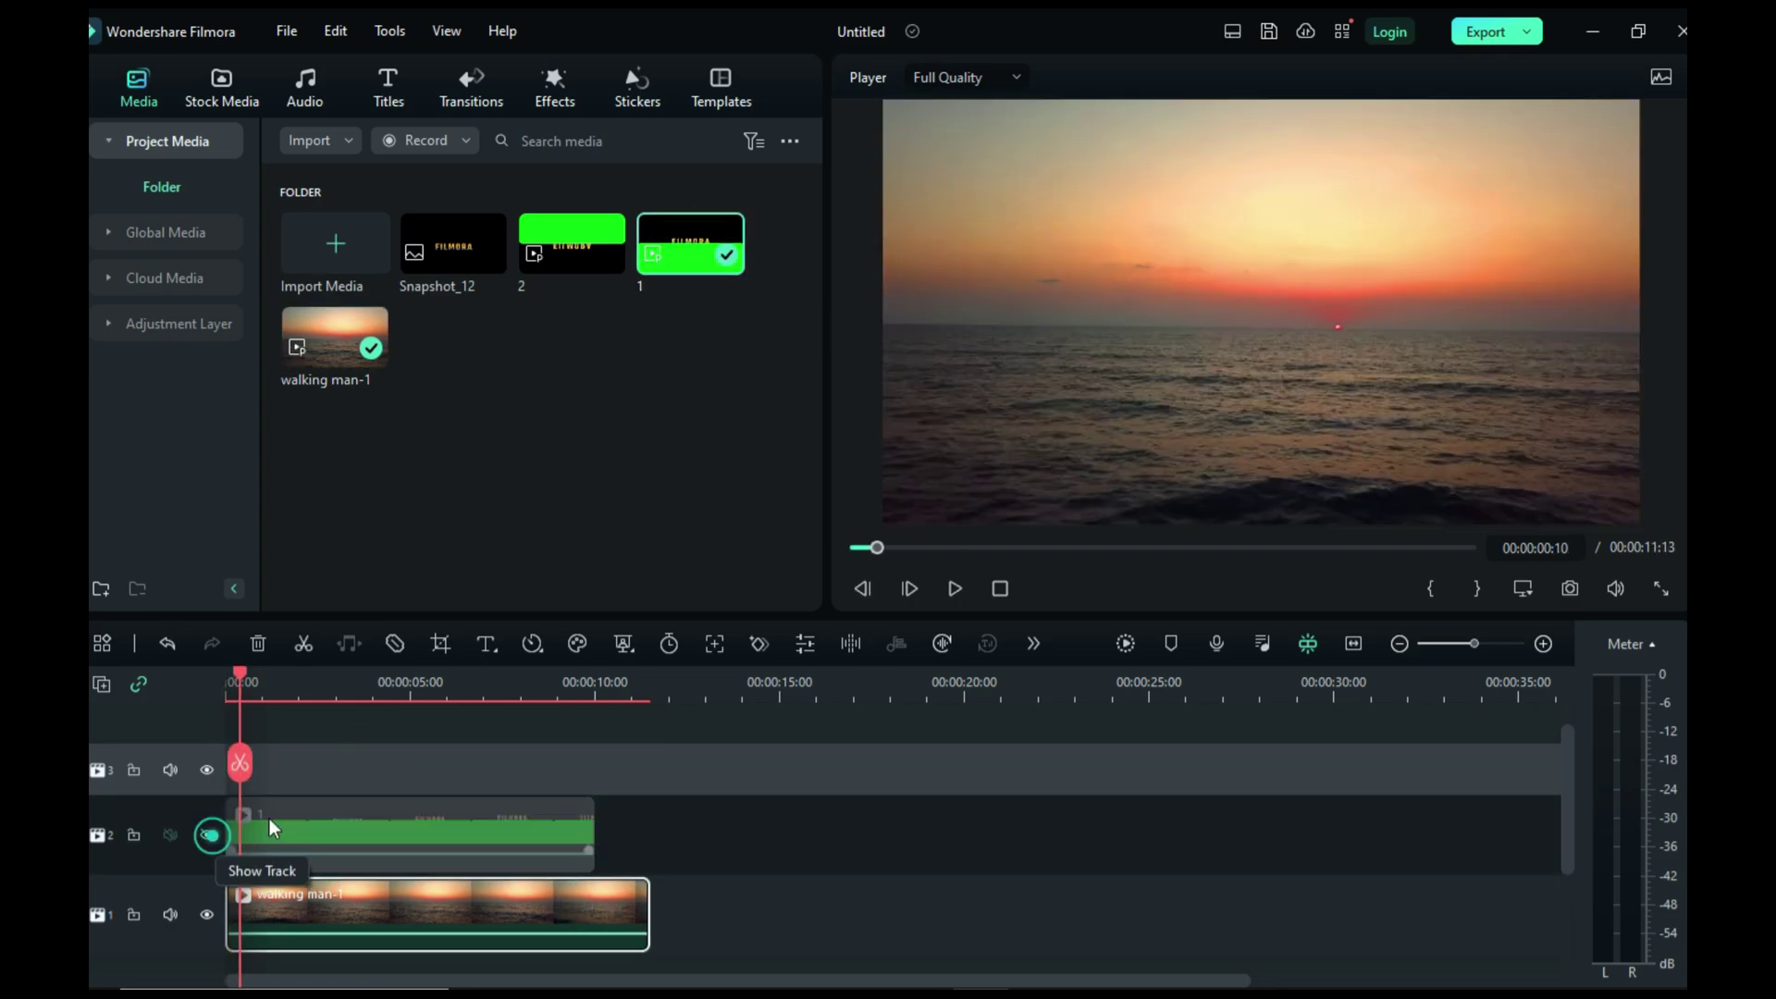
Step: Trim the end of the walking man-1 clip to 00:00:10:00 to match clip 1, and show video track 2 again
{"action": "key", "text": "space"}
{"action": "key", "text": "space"}
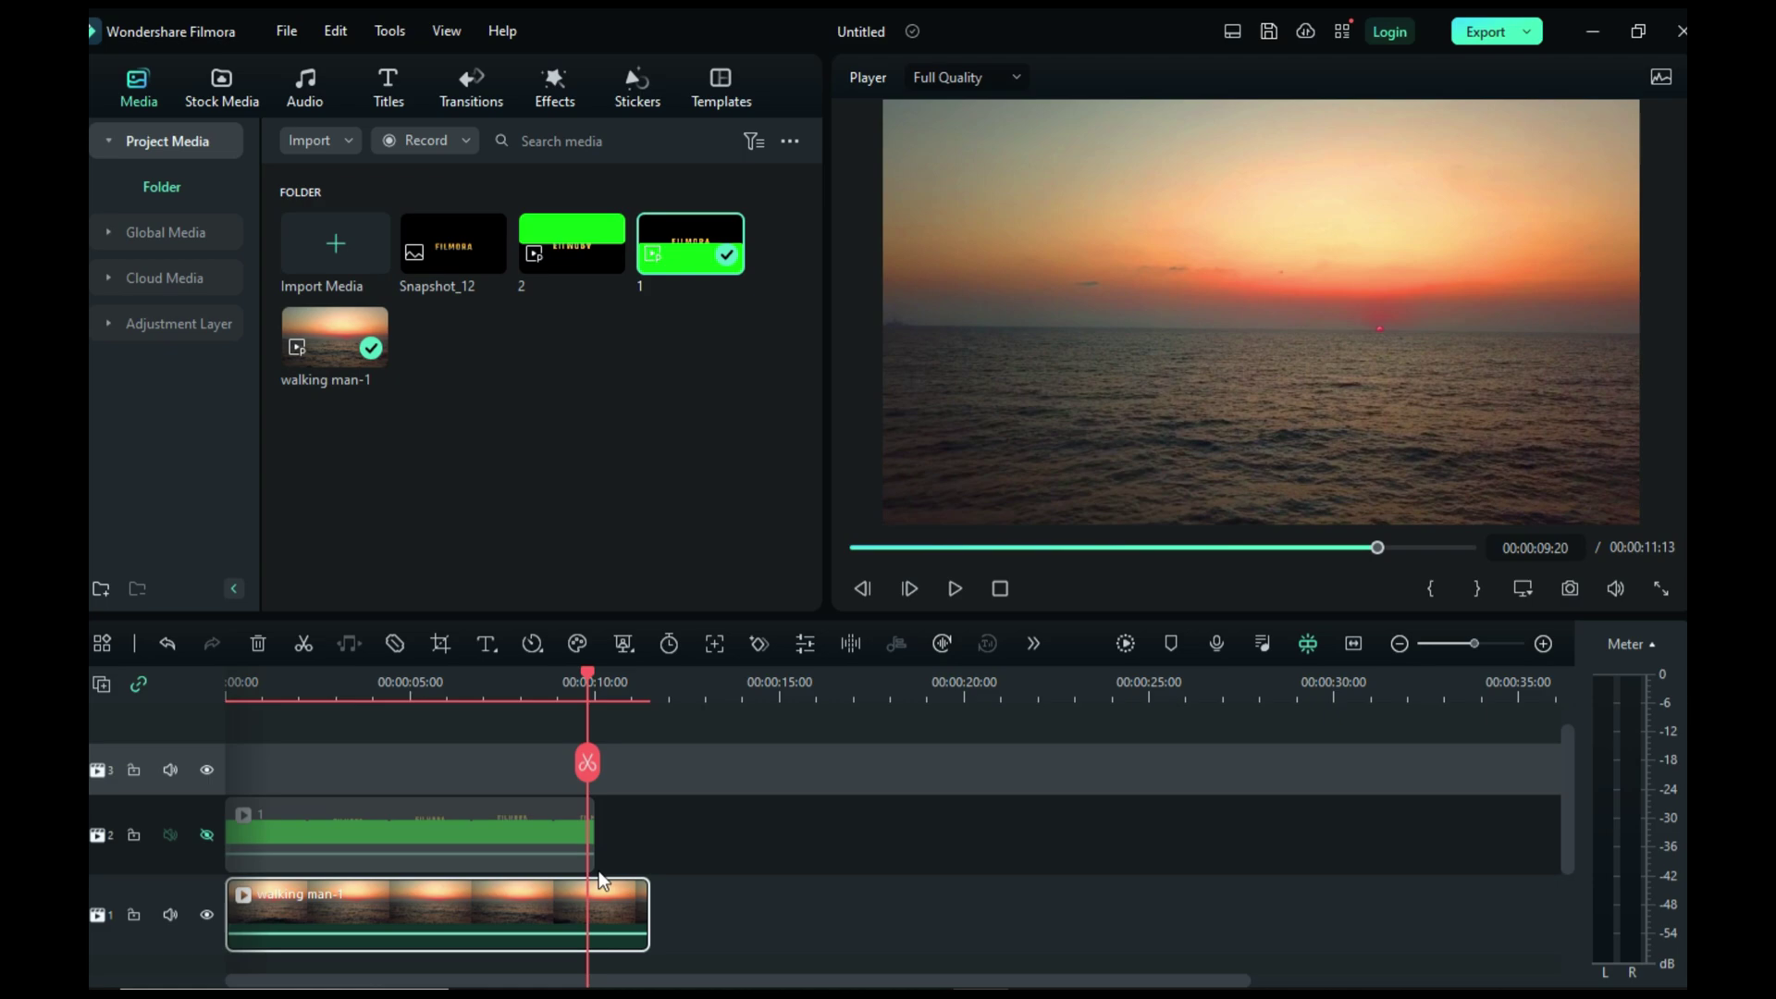
{"action": "scroll", "coordinate": [602, 860], "scroll_direction": "up", "scroll_amount": 5}
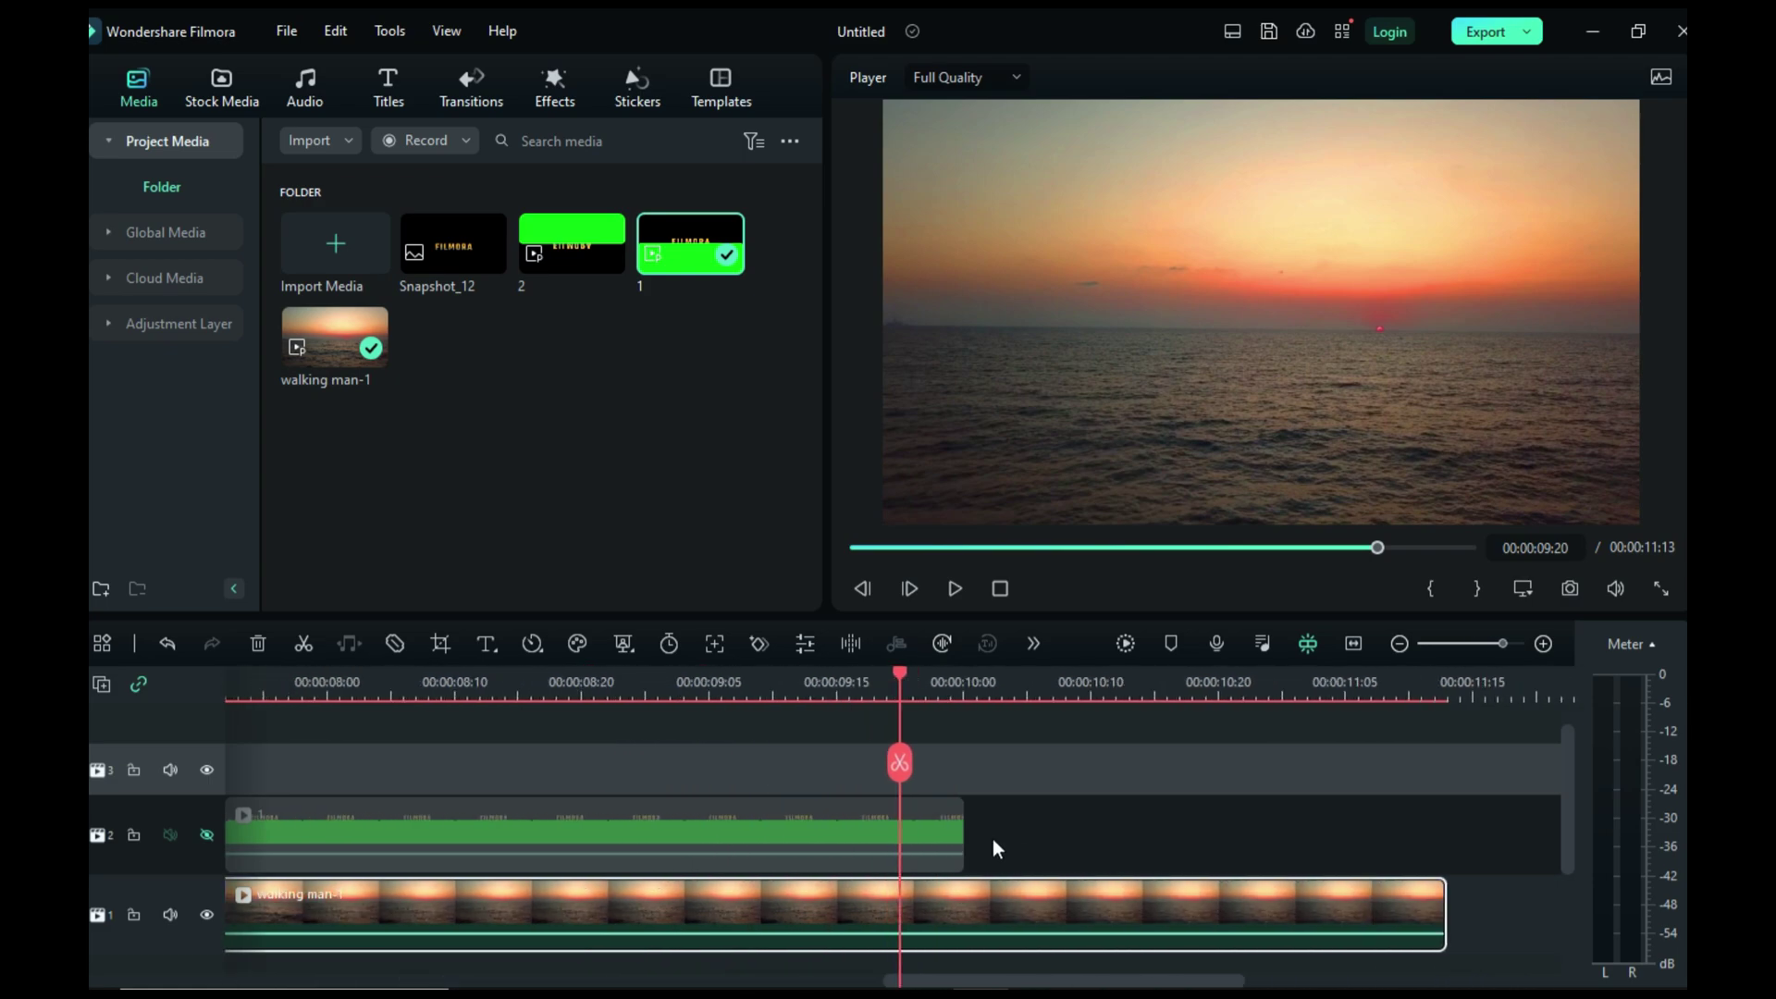
{"action": "scroll", "coordinate": [996, 849], "scroll_direction": "up", "scroll_amount": 3}
{"action": "left_click", "coordinate": [1012, 684]}
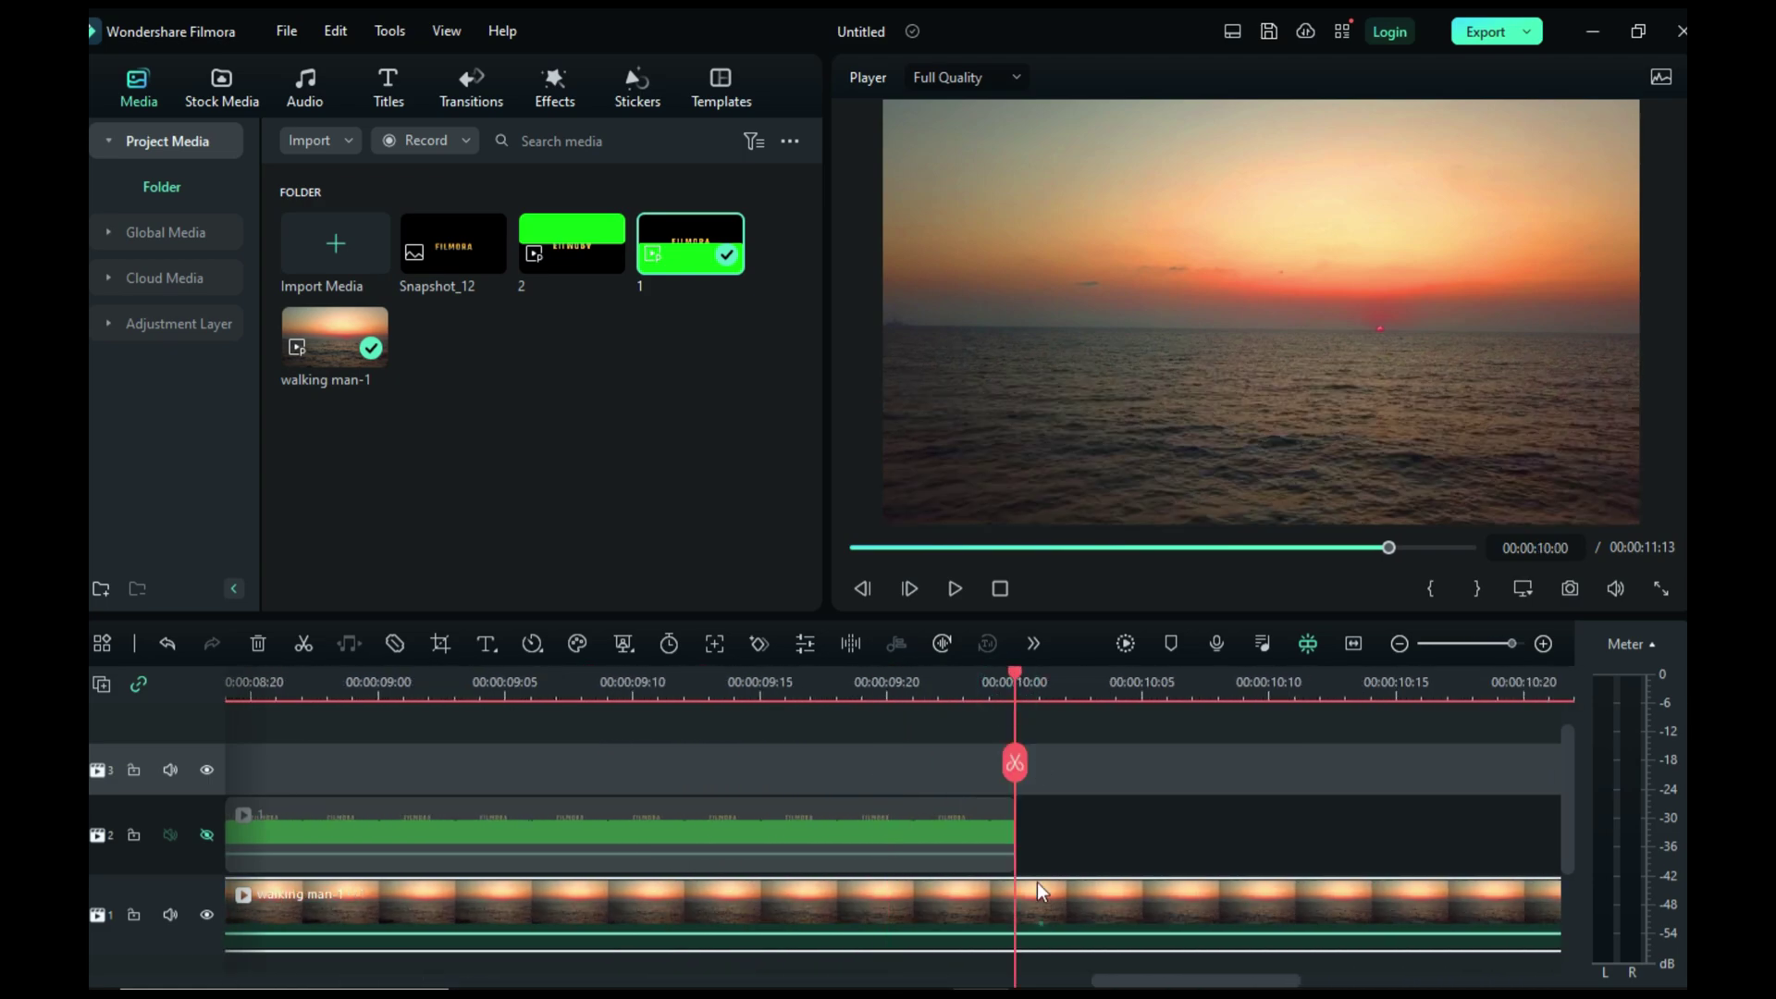
{"action": "key", "text": "alt+]"}
{"action": "scroll", "coordinate": [547, 870], "scroll_direction": "down", "scroll_amount": 5}
{"action": "left_click", "coordinate": [207, 834]}
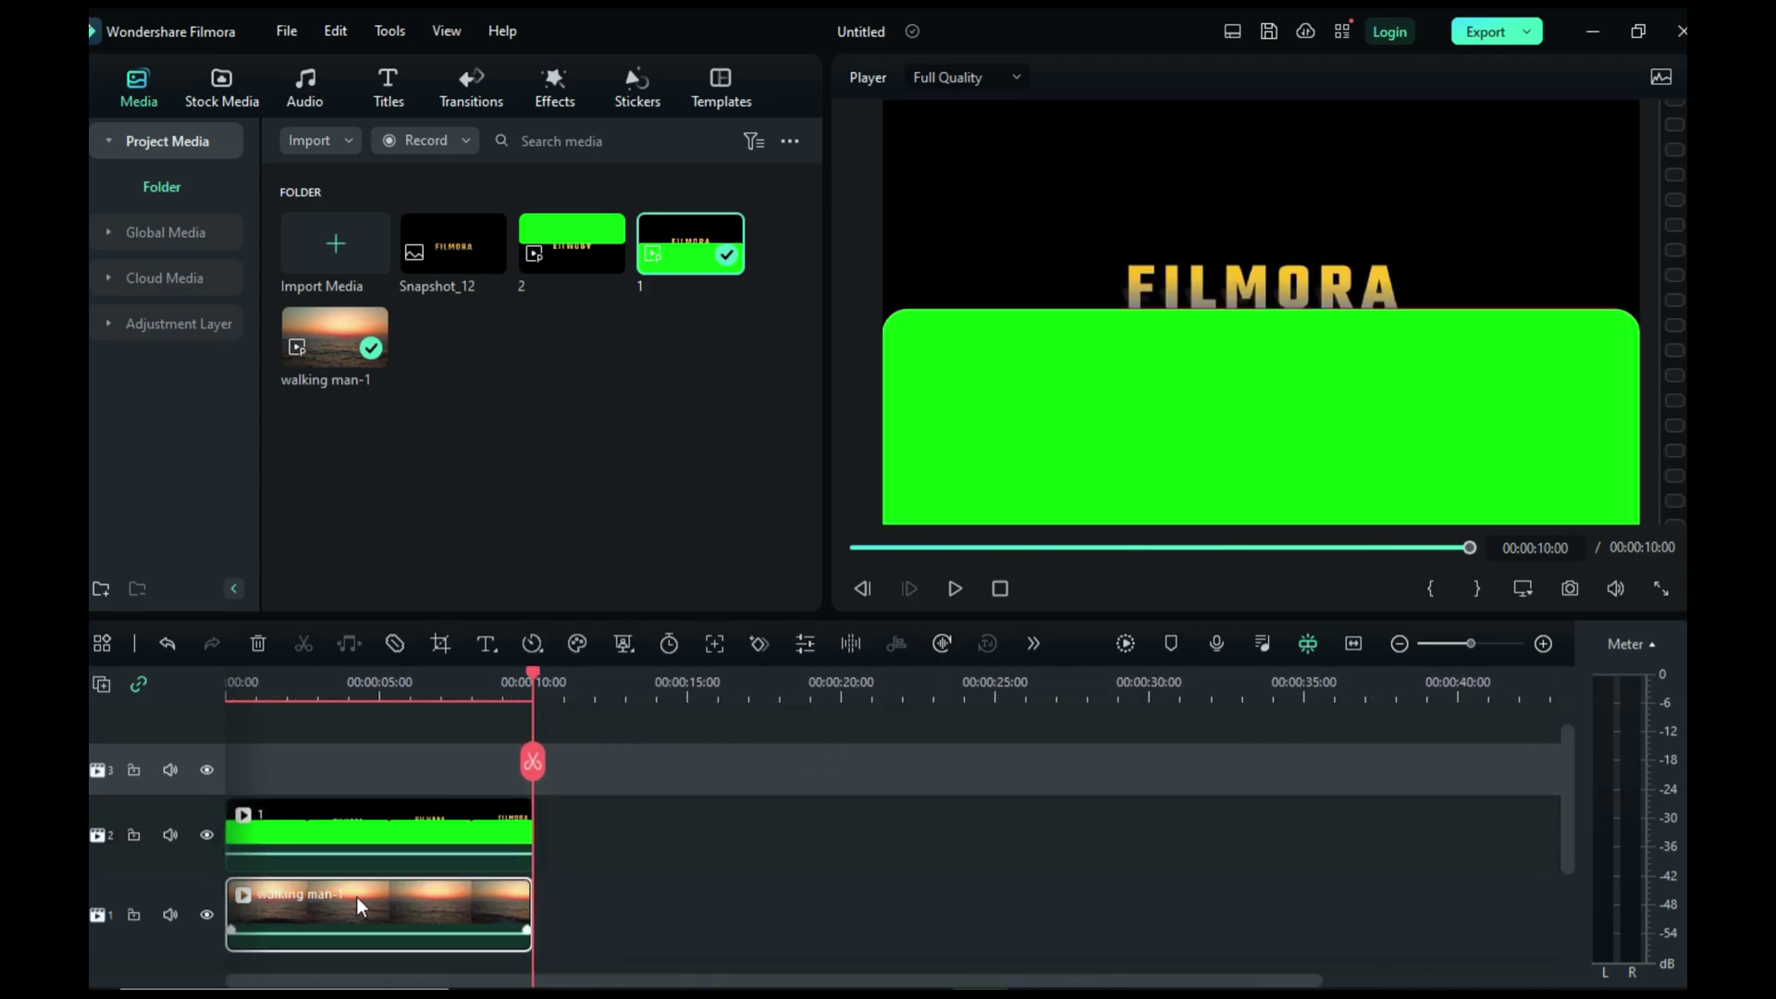
Step: Set the blend mode of clip 1 on track 2 to Screen
{"action": "left_click", "coordinate": [387, 822]}
{"action": "double_click", "coordinate": [396, 831]}
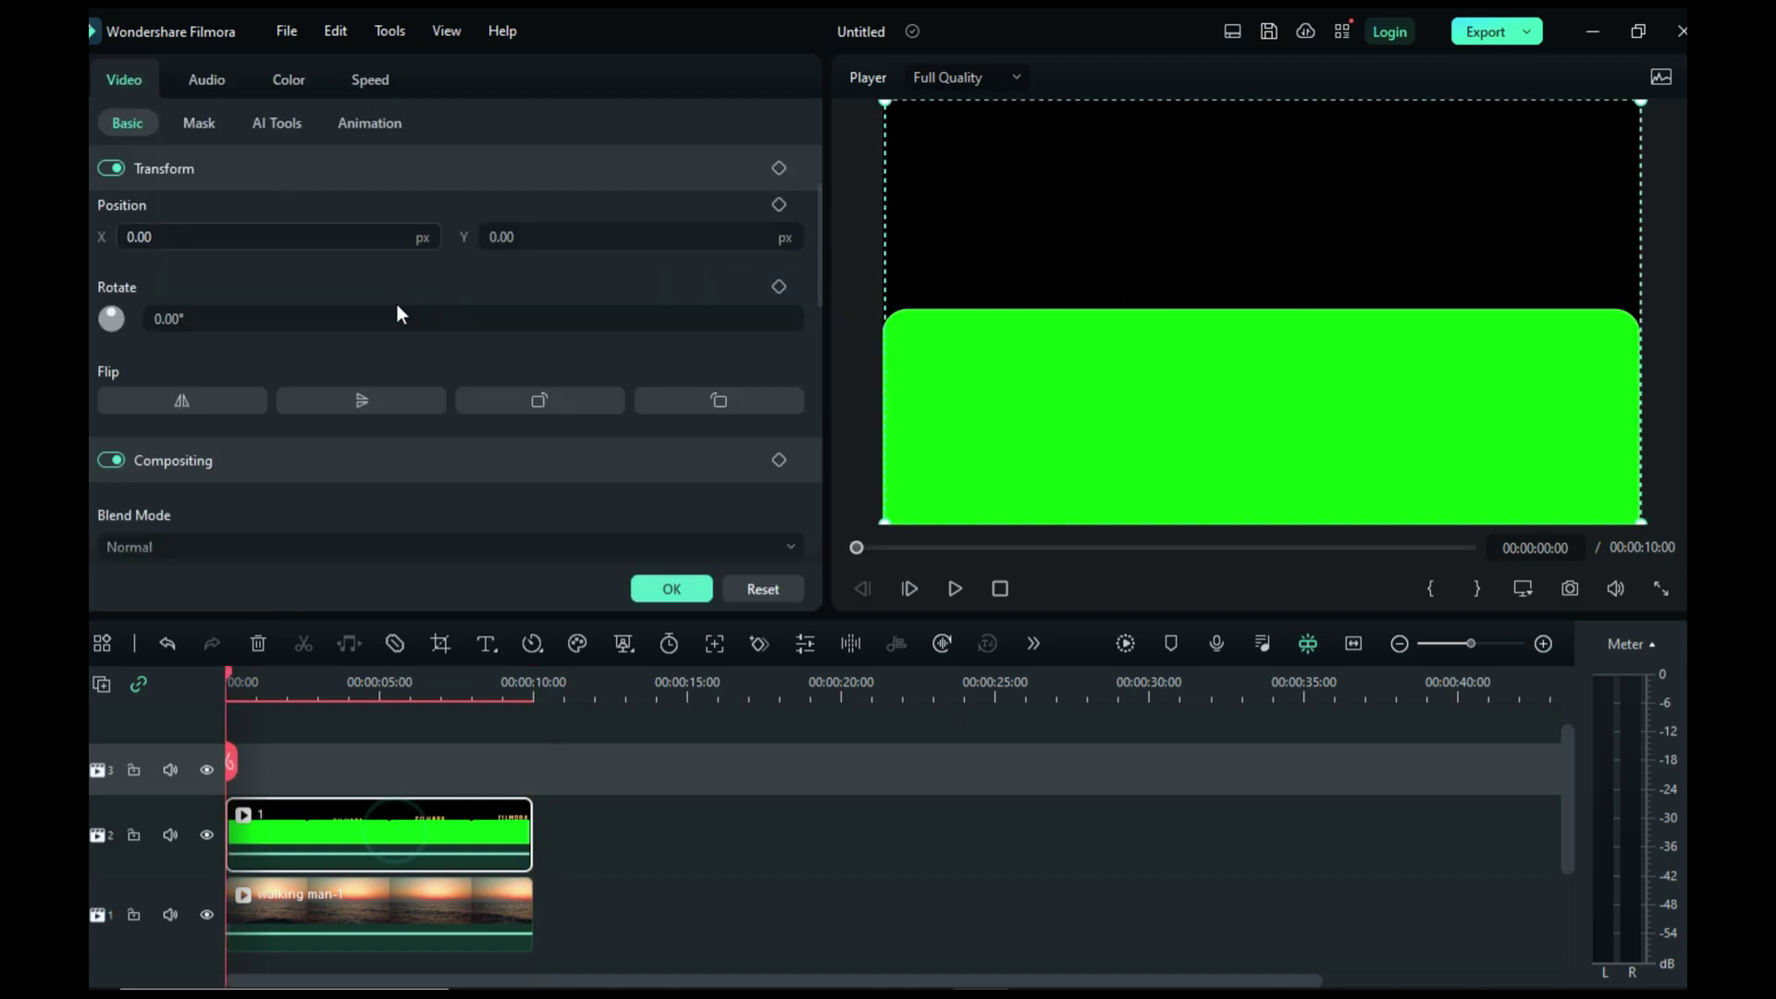
{"action": "scroll", "coordinate": [186, 490], "scroll_direction": "down", "scroll_amount": 3}
{"action": "left_click", "coordinate": [201, 409]}
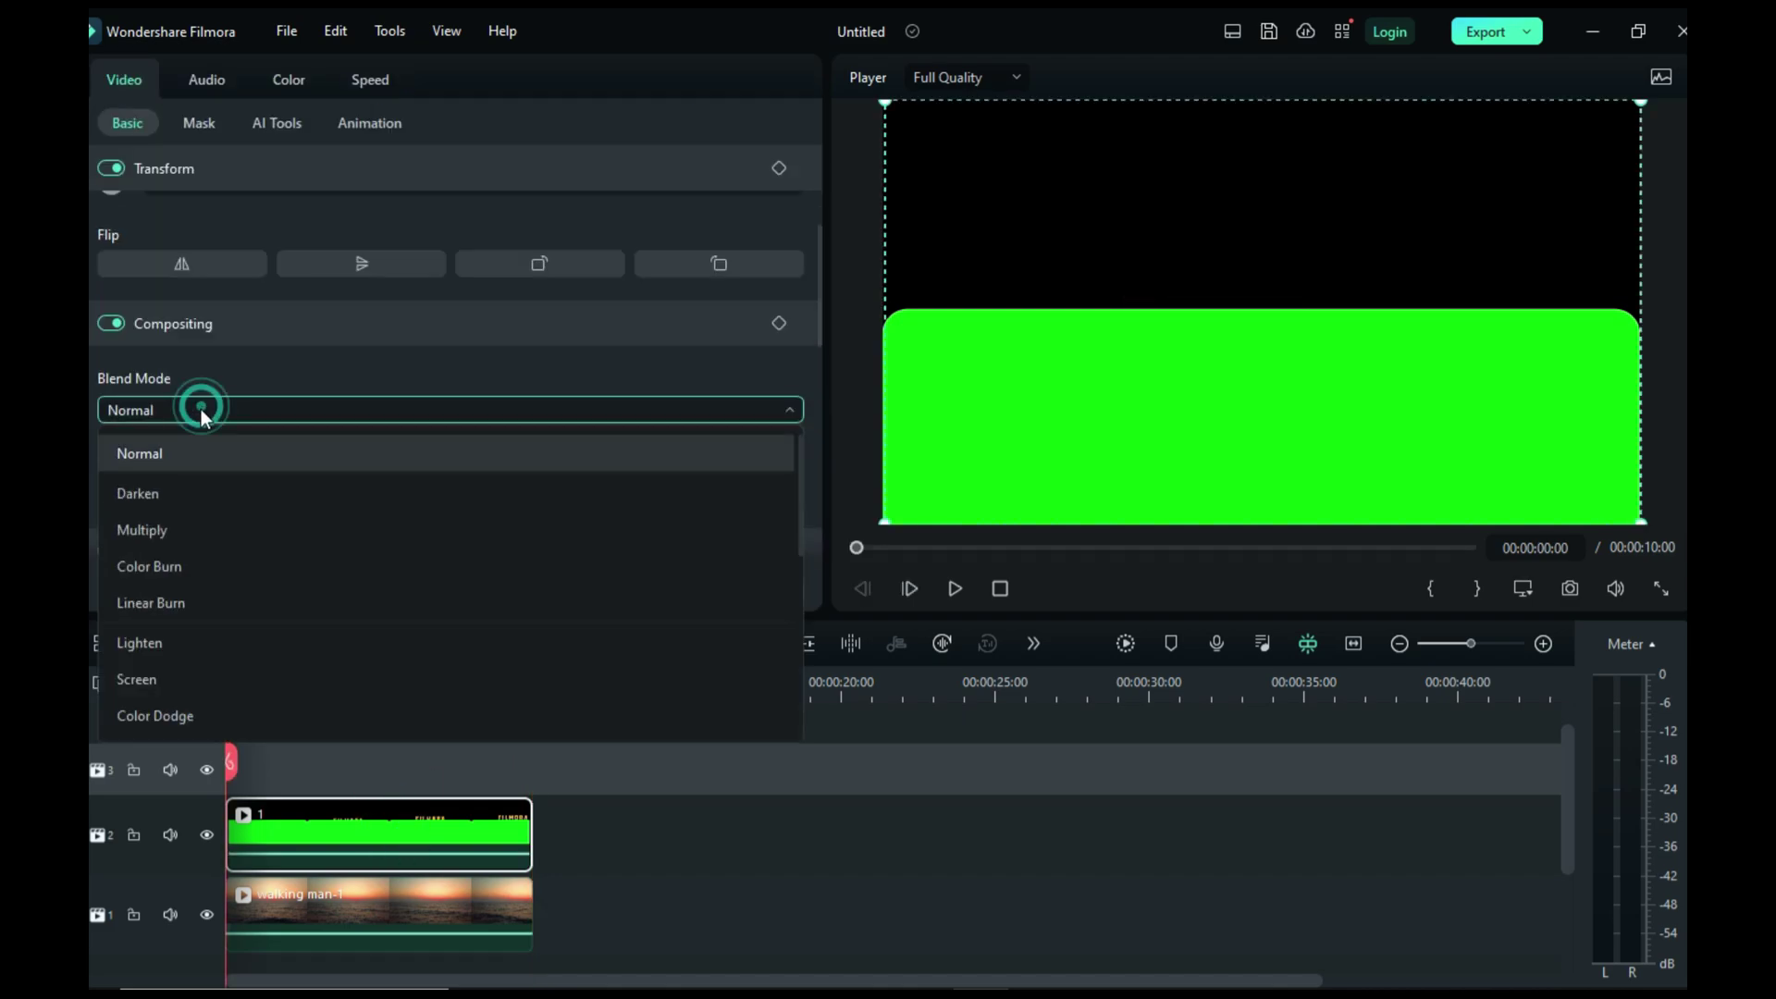
{"action": "left_click", "coordinate": [180, 680]}
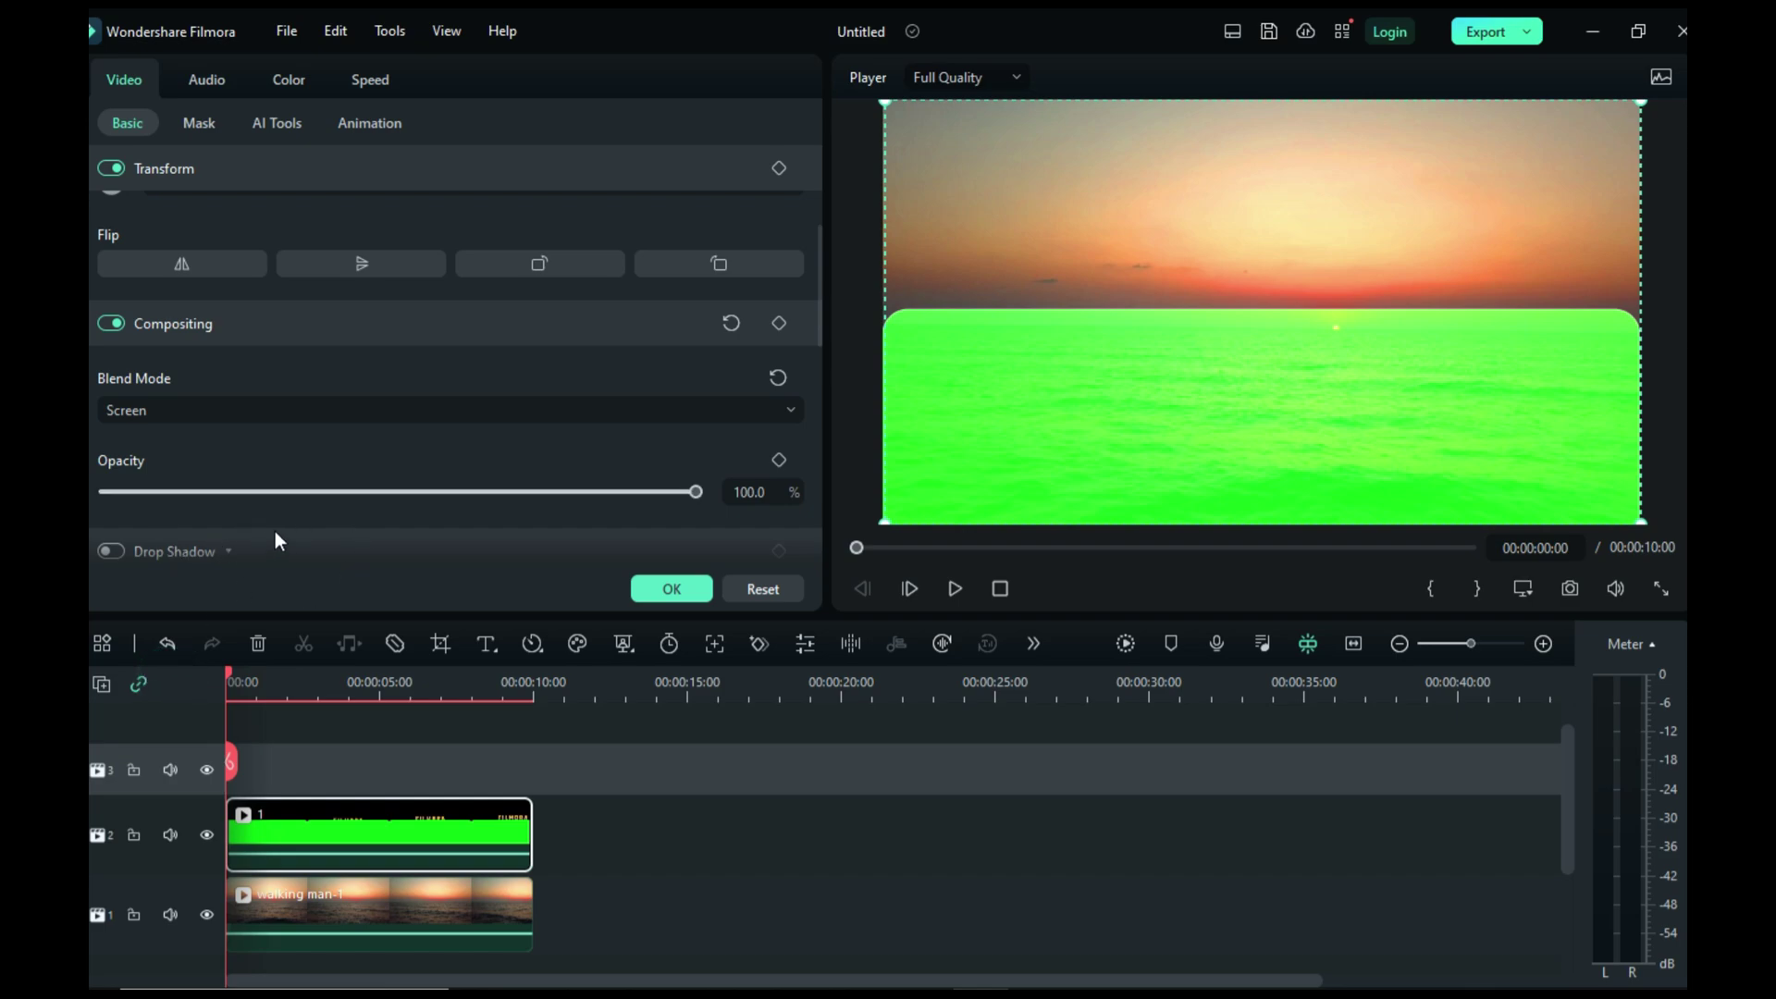
Step: Enable Chroma Key on clip 1 to remove its green area and play the composite from the start
{"action": "left_click", "coordinate": [197, 123]}
{"action": "left_click", "coordinate": [304, 122]}
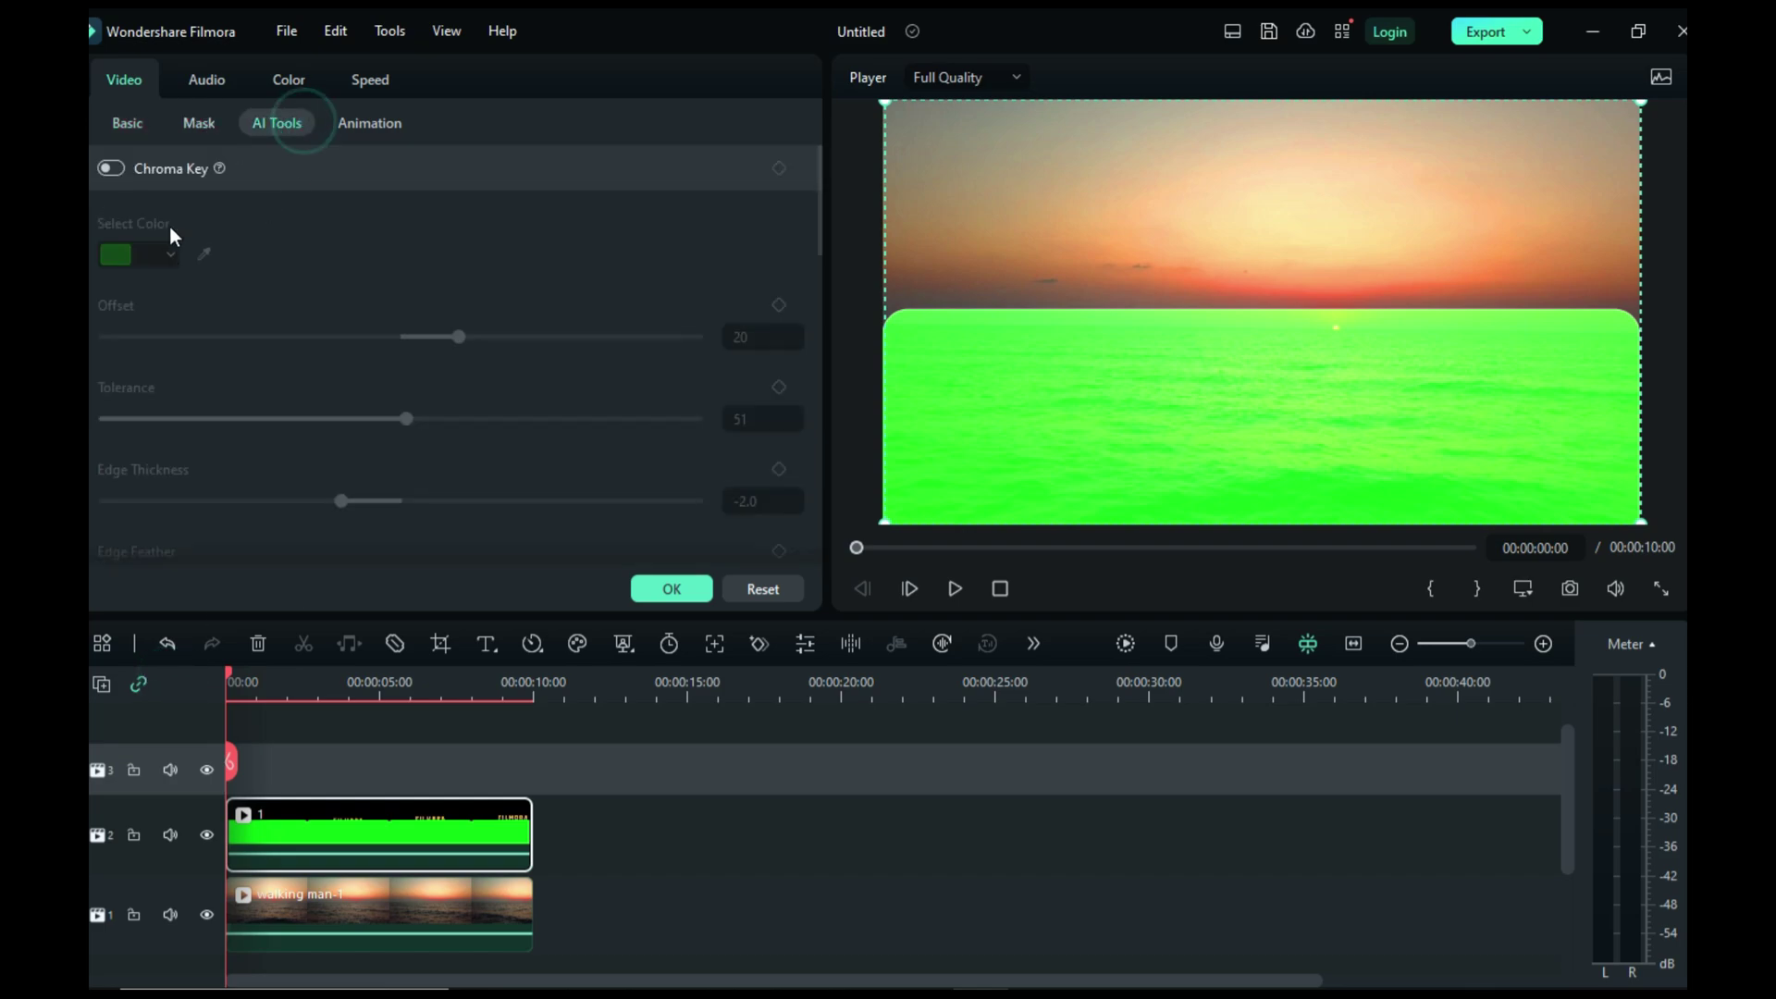
{"action": "left_click", "coordinate": [112, 169]}
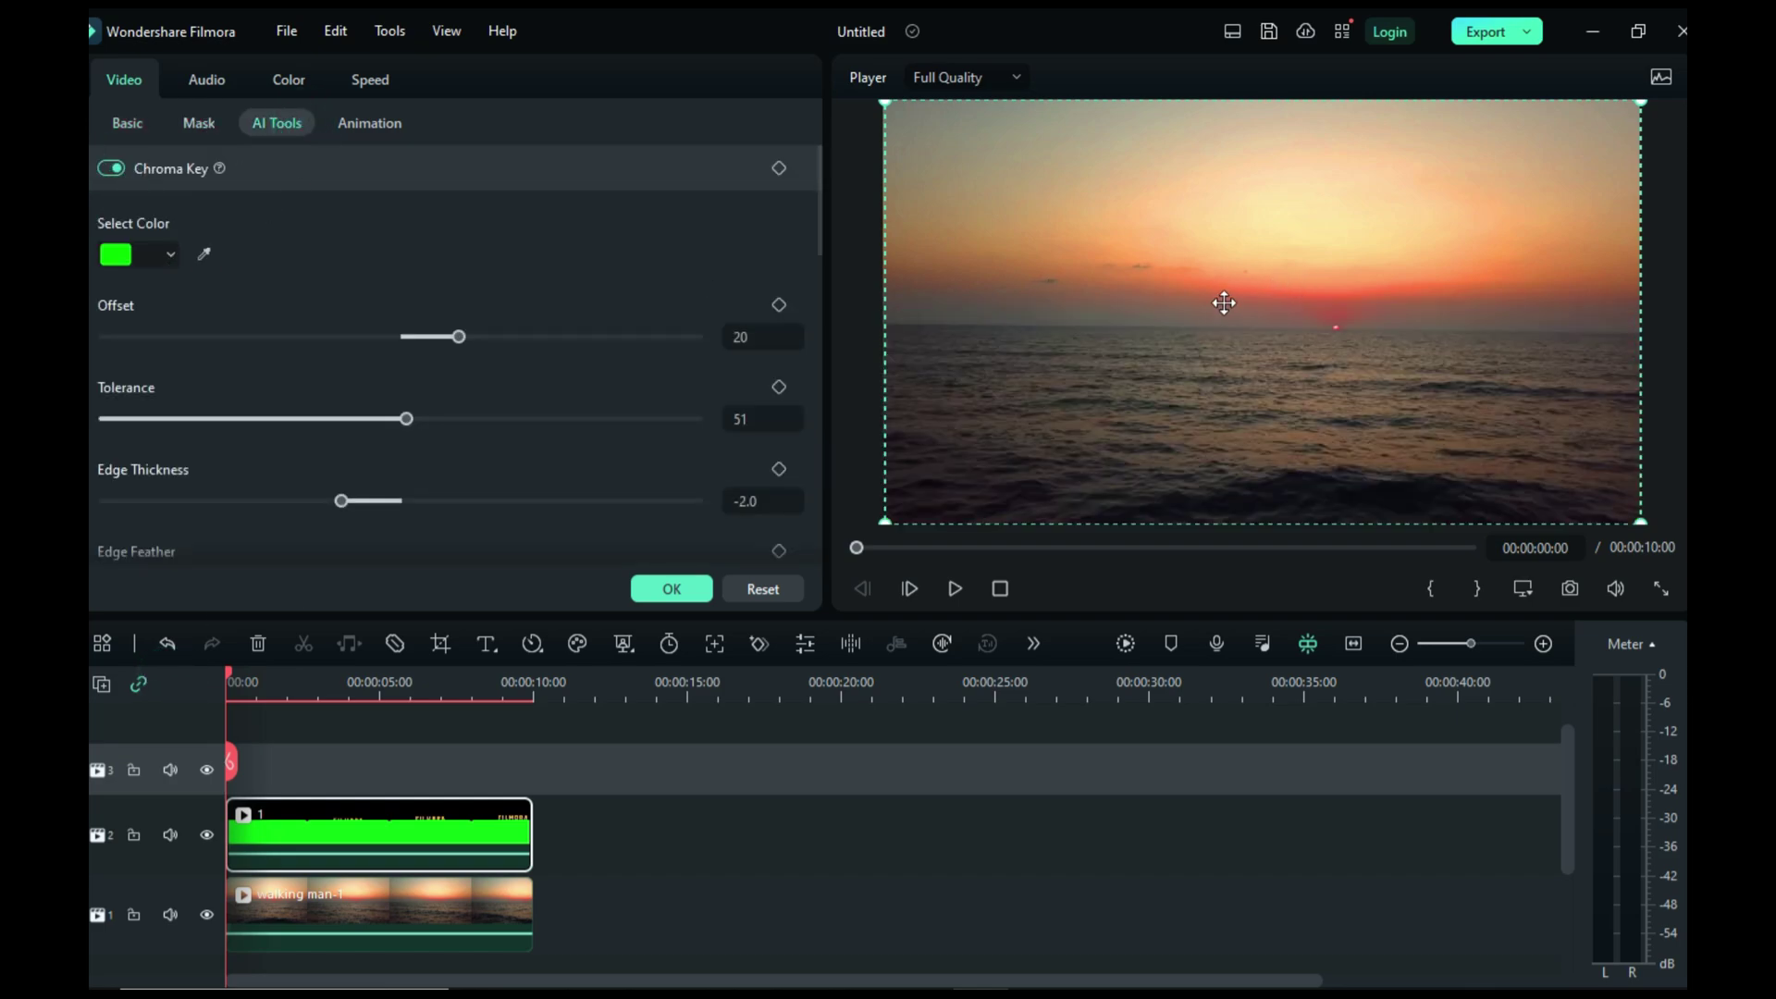
{"action": "left_click", "coordinate": [270, 691]}
{"action": "left_click_drag", "start_coordinate": [271, 672], "coordinate": [131, 682]}
{"action": "key", "text": "space"}
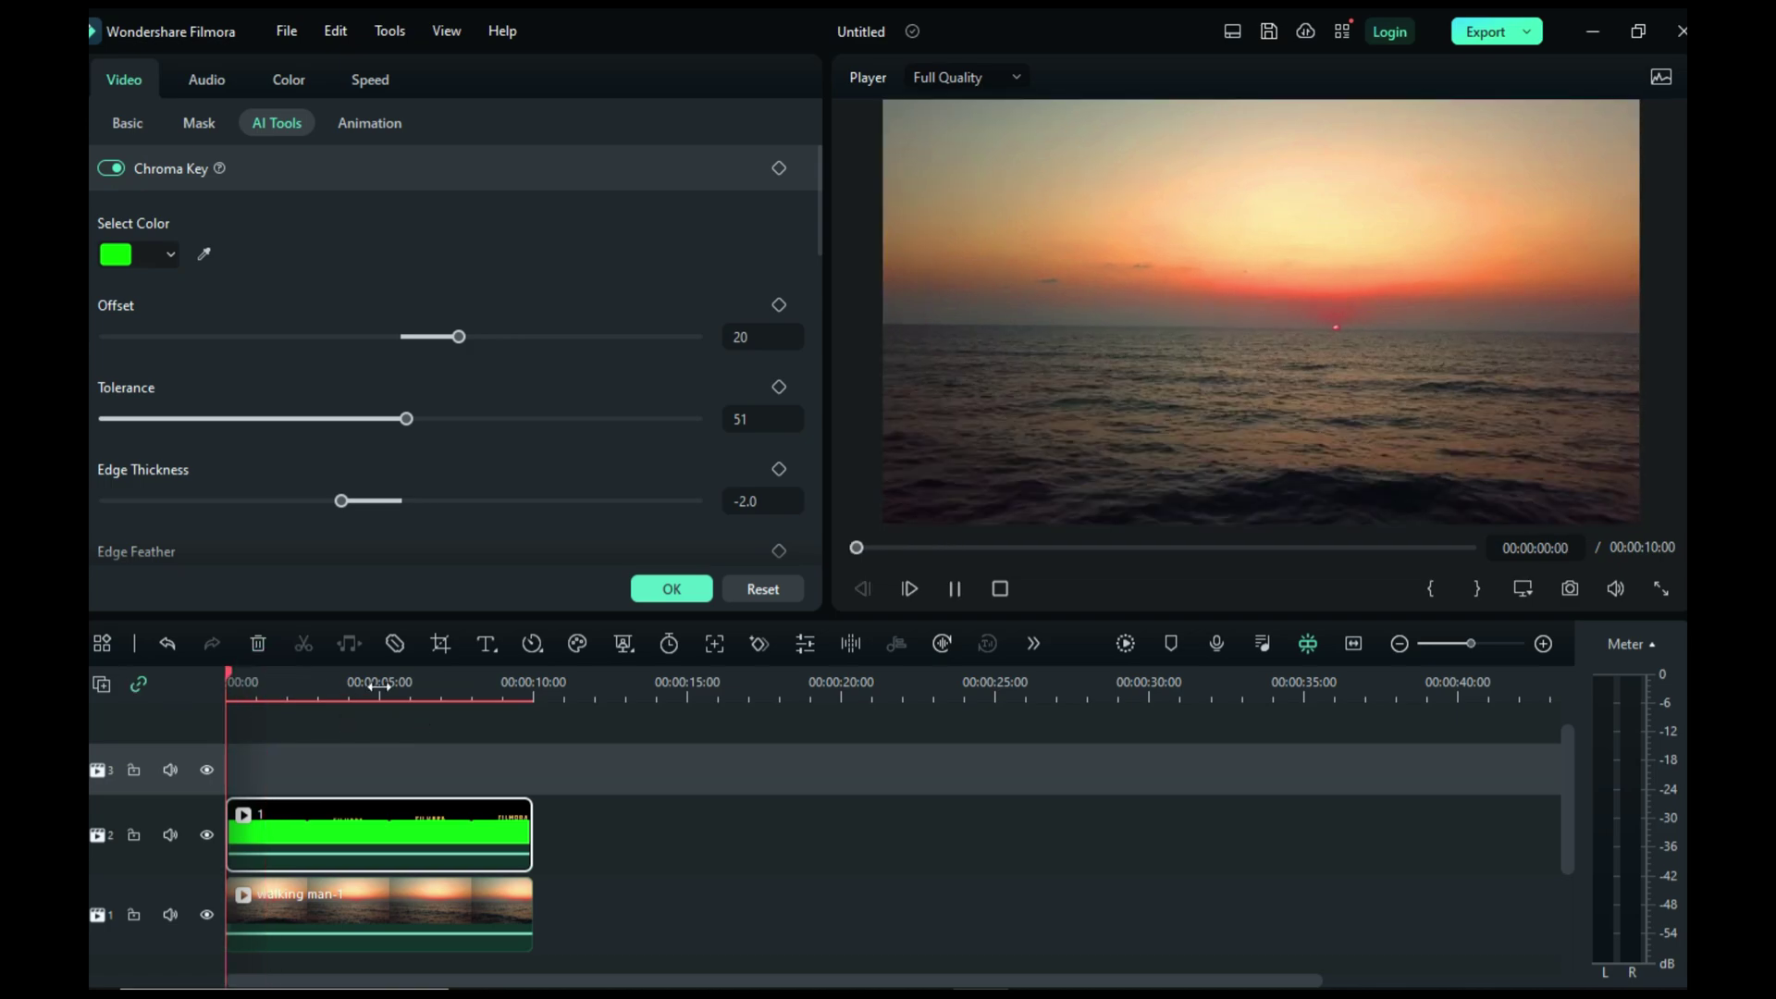
{"action": "key", "text": "space"}
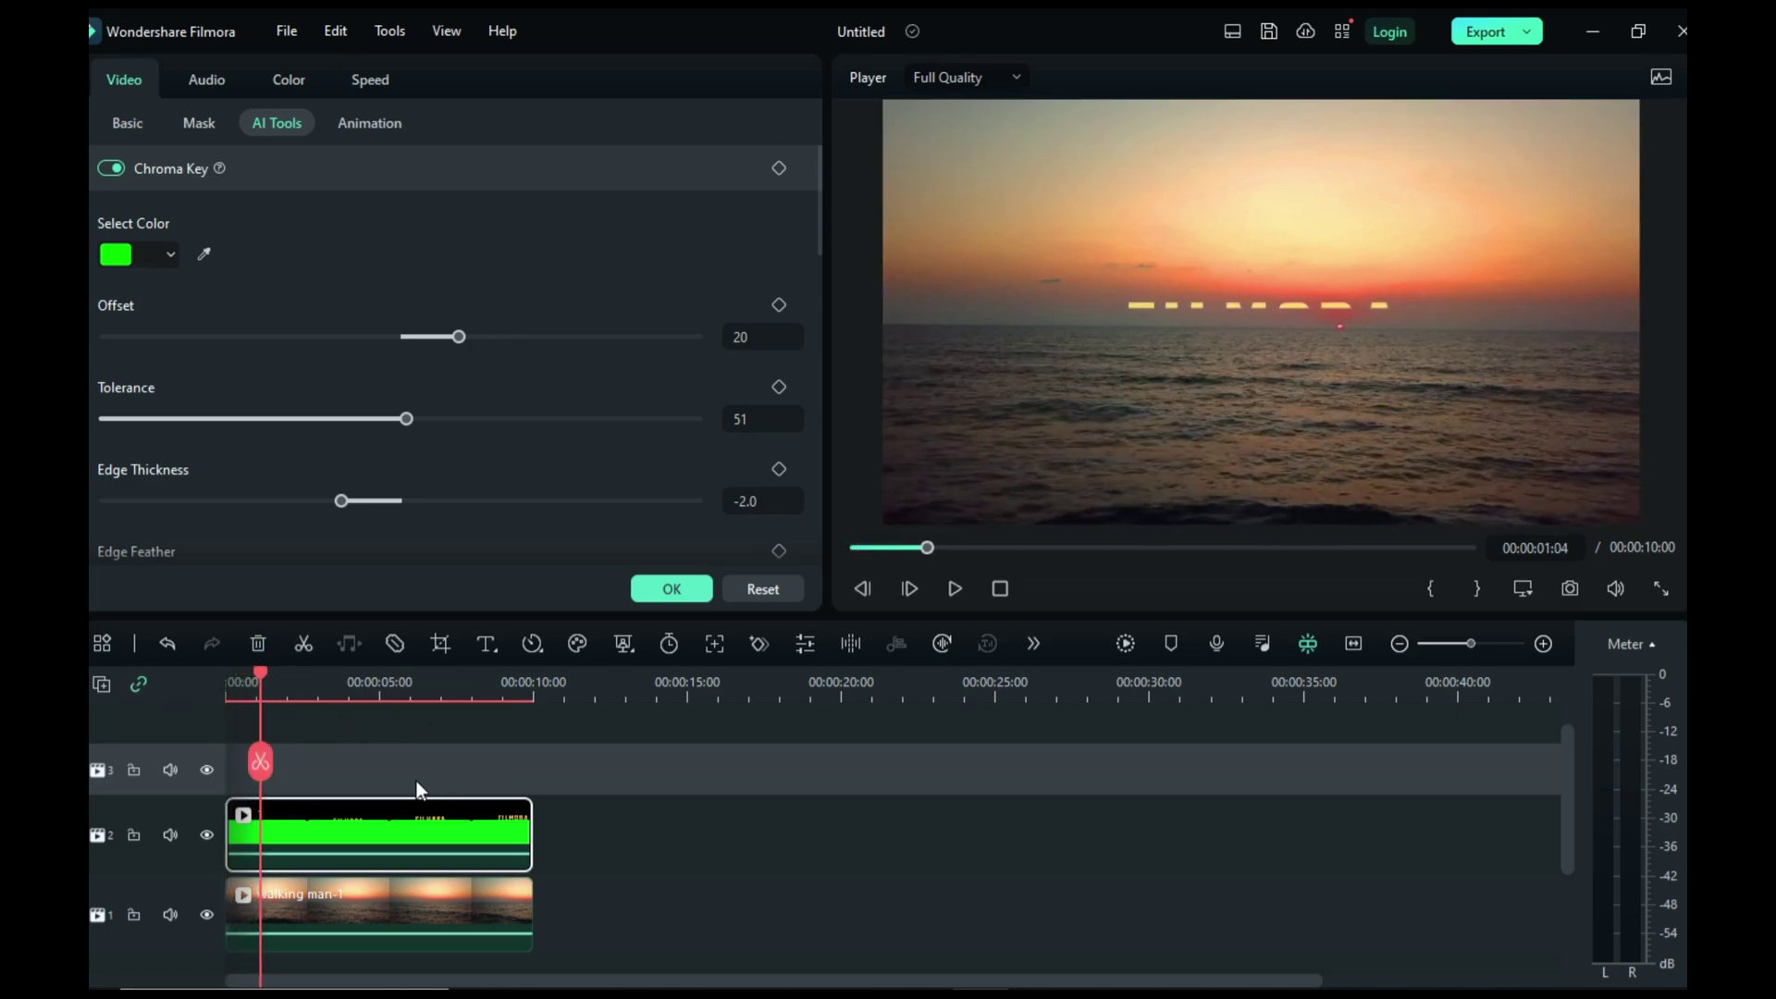
Step: Adjust clip 1 to Y position -43.43 px, rotation 0.90° and saturation 14.7, and confirm its settings
{"action": "left_click", "coordinate": [127, 123]}
{"action": "scroll", "coordinate": [305, 385], "scroll_direction": "up", "scroll_amount": 3}
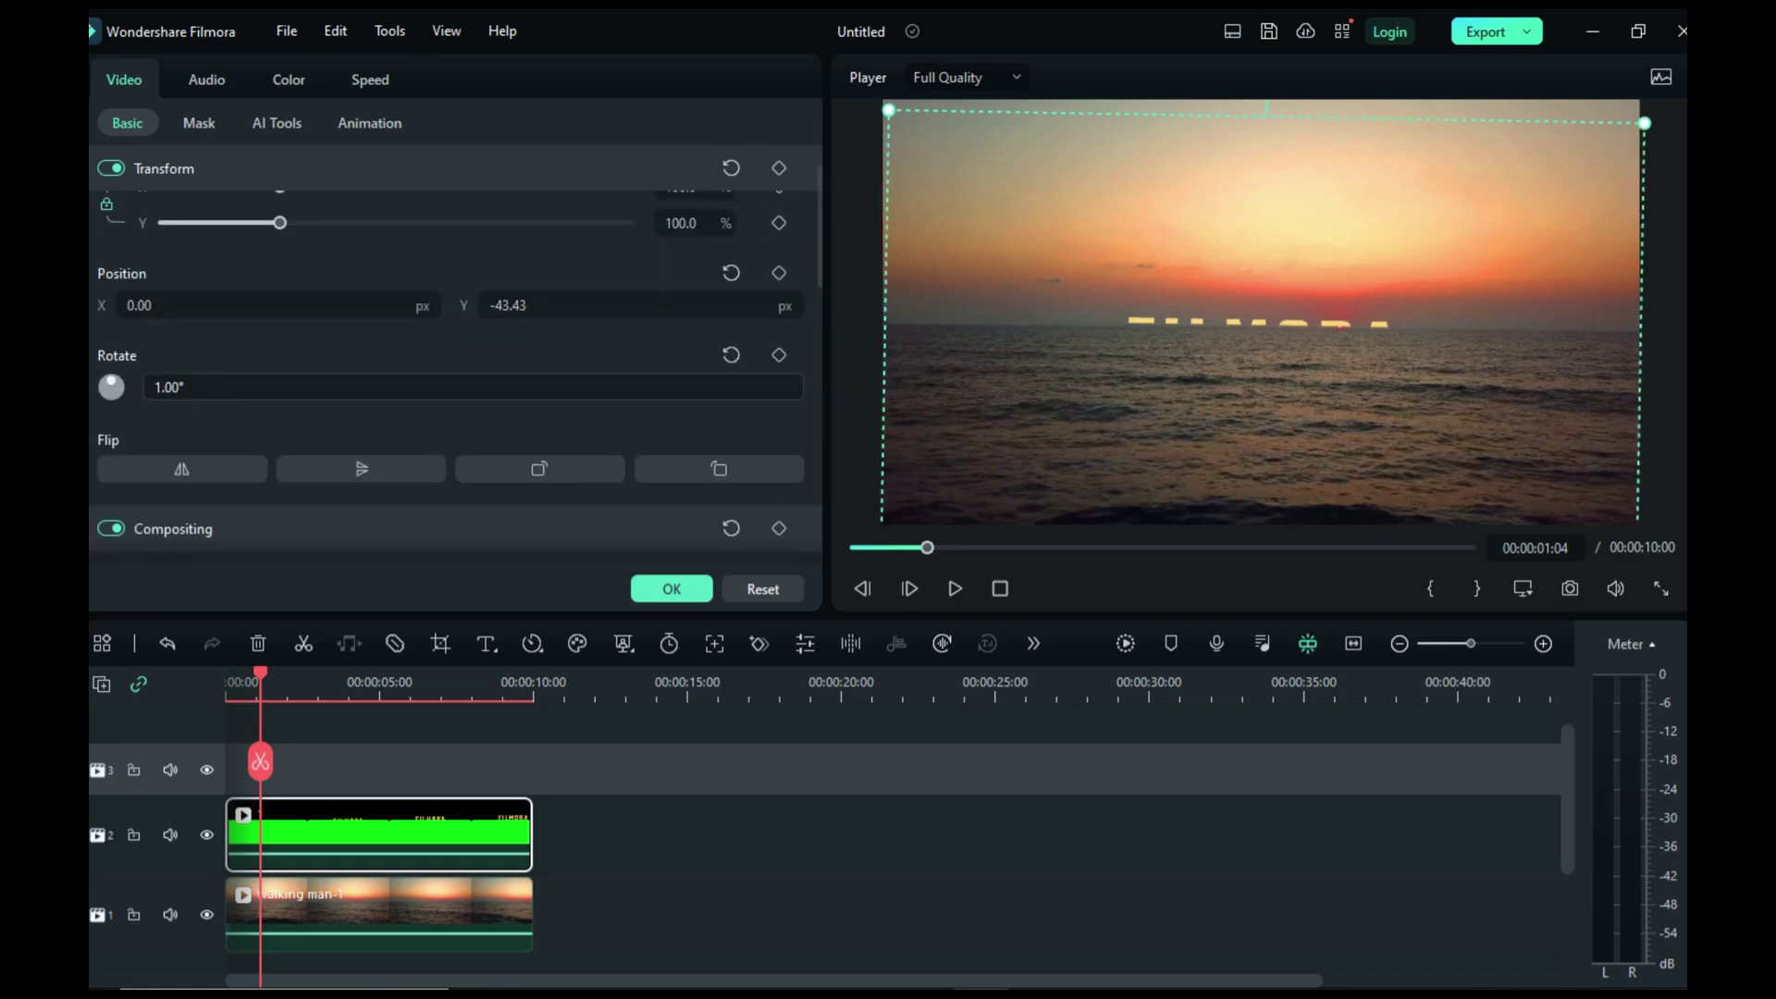
{"action": "left_click", "coordinate": [169, 387]}
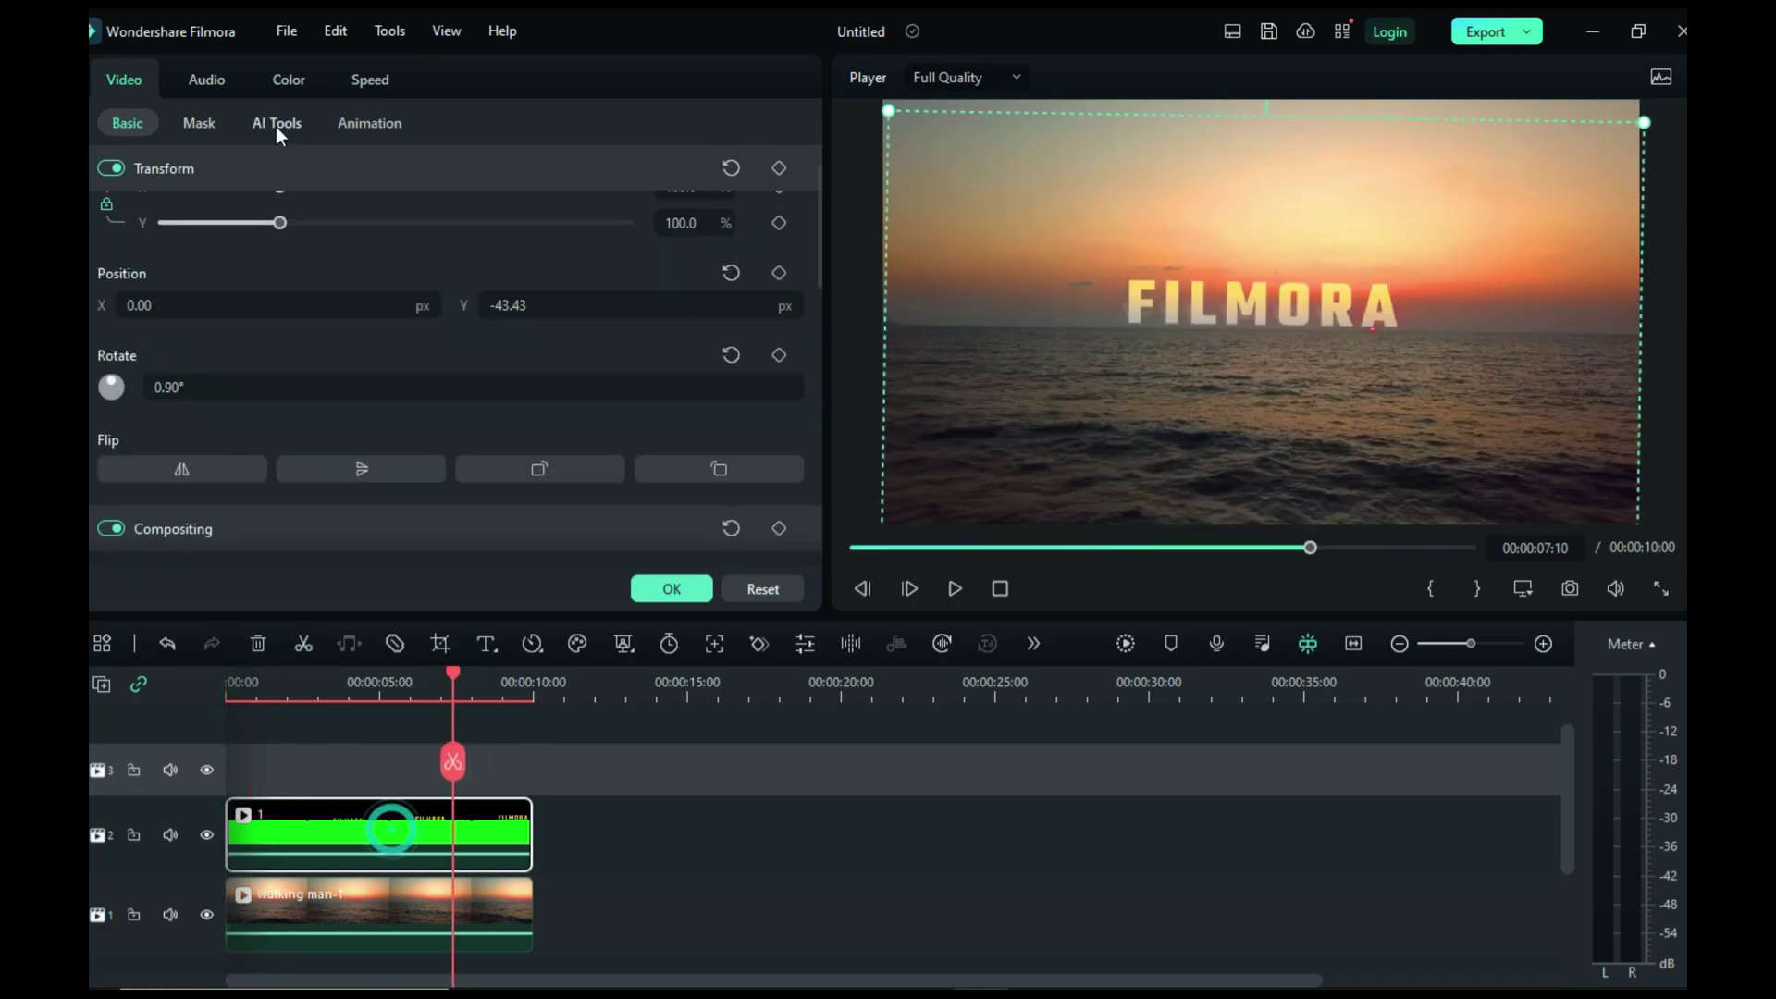
{"action": "left_click", "coordinate": [288, 80]}
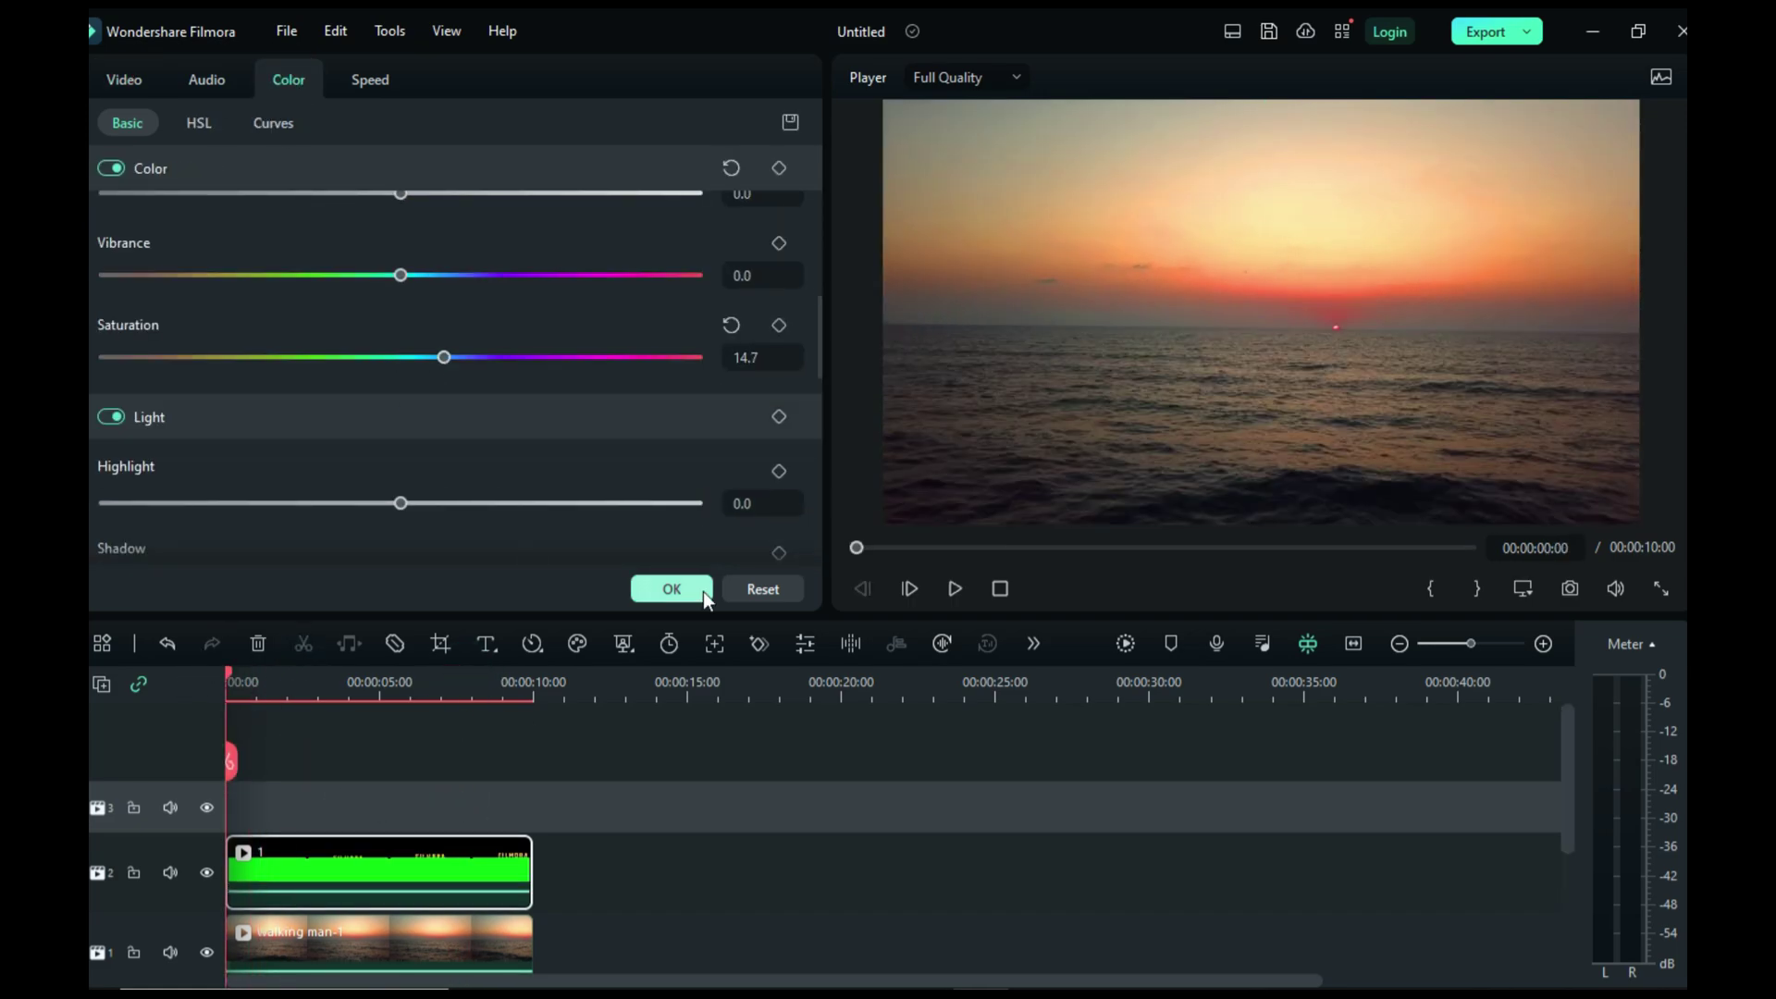
{"action": "left_click", "coordinate": [703, 591]}
Step: Place clip 2 on video track 3 and align its start with the beginning of the timeline
{"action": "left_click_drag", "start_coordinate": [567, 248], "coordinate": [434, 827]}
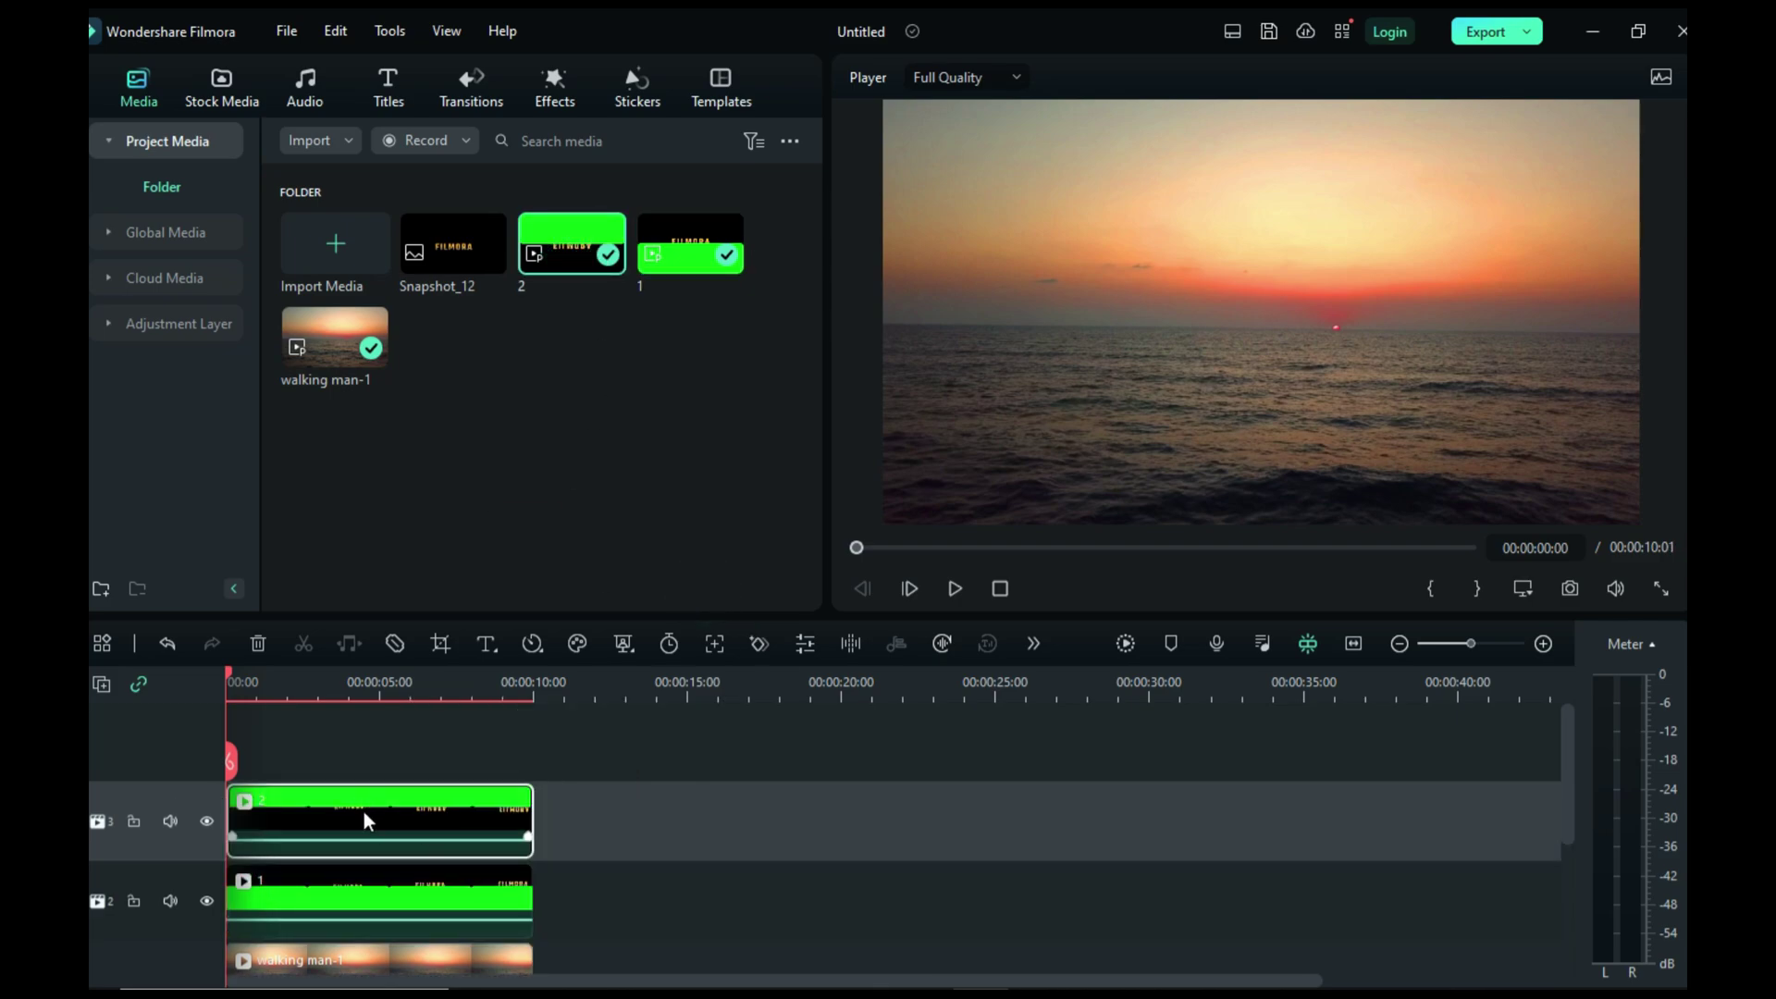
{"action": "left_click_drag", "start_coordinate": [274, 683], "coordinate": [228, 675]}
{"action": "left_click_drag", "start_coordinate": [340, 816], "coordinate": [333, 816]}
Step: Set the blend mode of clip 2 on track 3 to Screen
{"action": "double_click", "coordinate": [335, 816]}
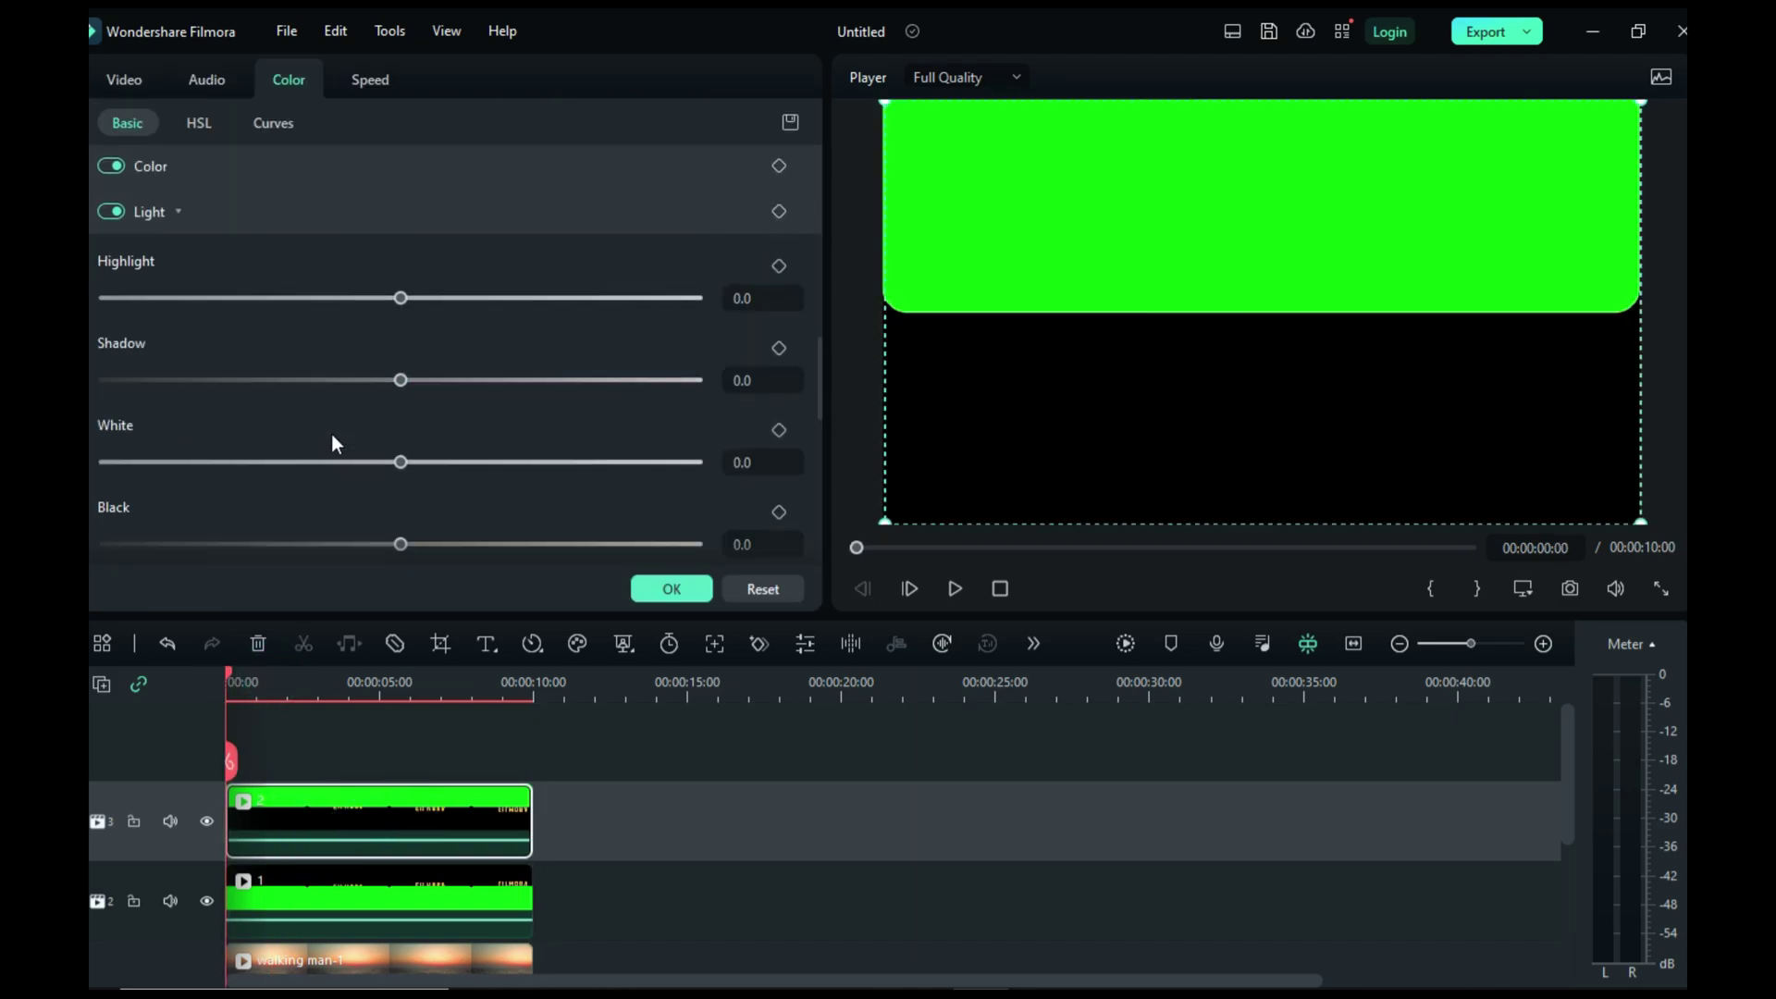
{"action": "left_click", "coordinate": [122, 79]}
{"action": "scroll", "coordinate": [193, 469], "scroll_direction": "down", "scroll_amount": 1}
{"action": "left_click", "coordinate": [158, 472]}
{"action": "left_click", "coordinate": [171, 778]}
{"action": "left_click", "coordinate": [157, 481]}
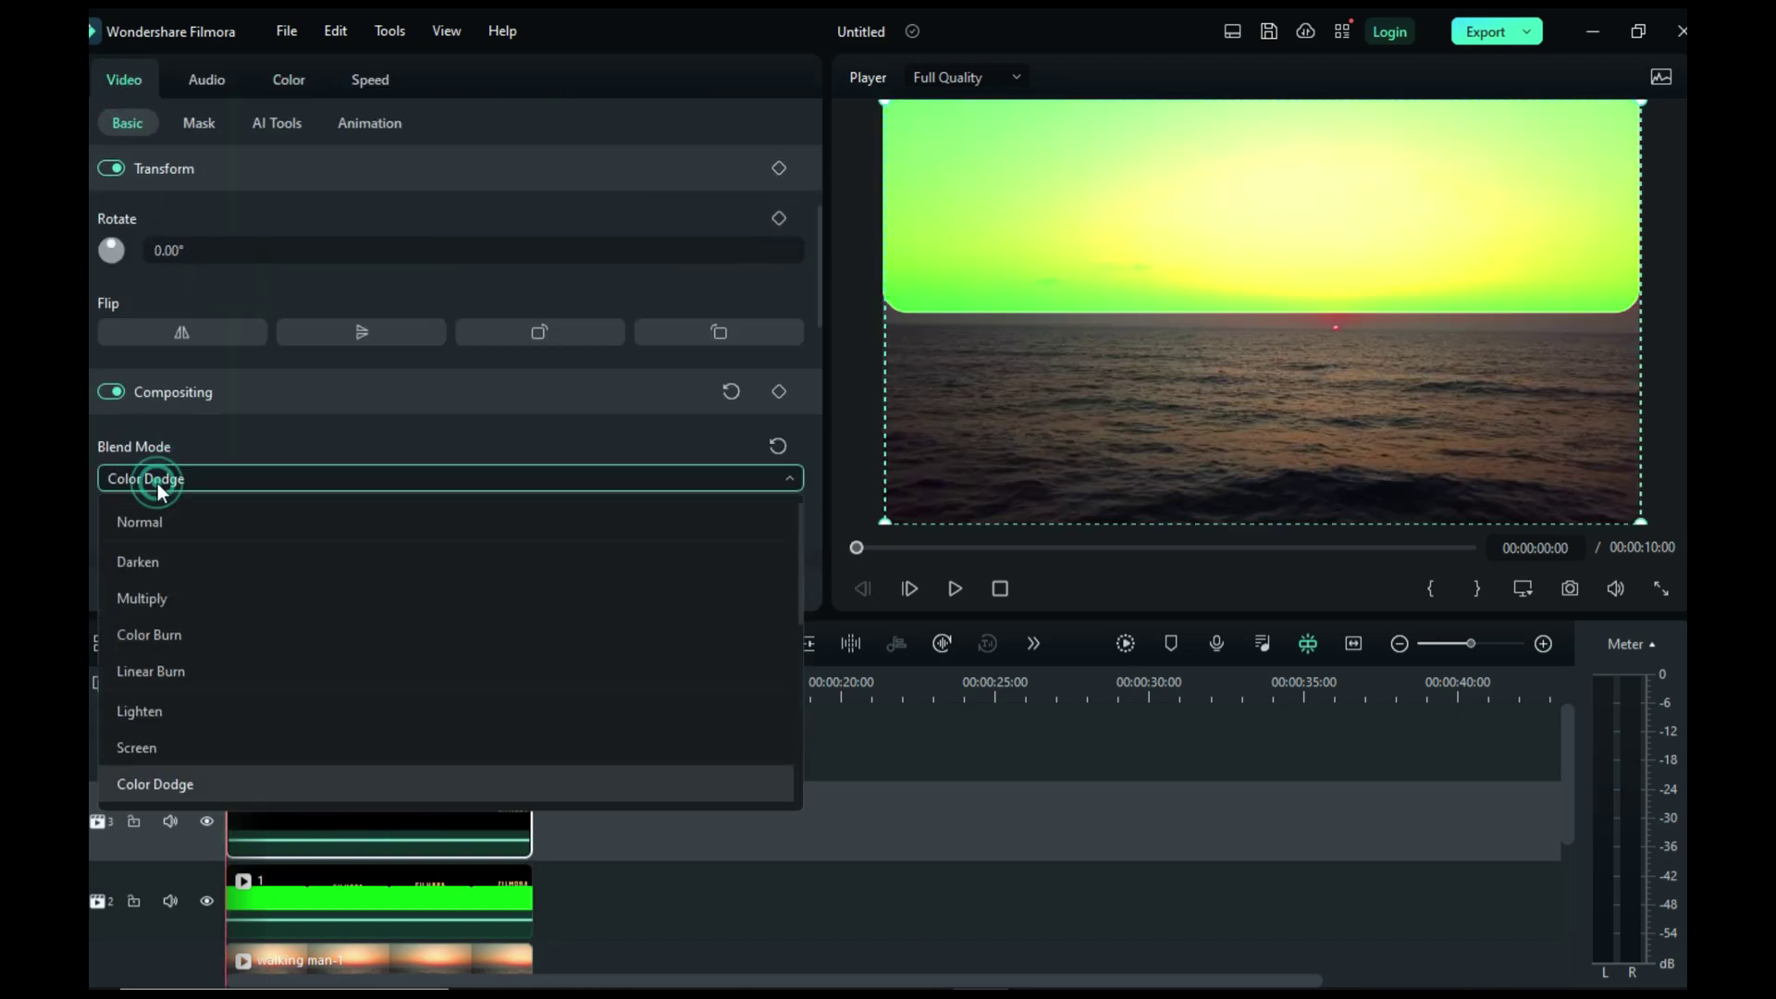
{"action": "left_click", "coordinate": [192, 740]}
{"action": "left_click", "coordinate": [187, 483]}
{"action": "left_click", "coordinate": [181, 752]}
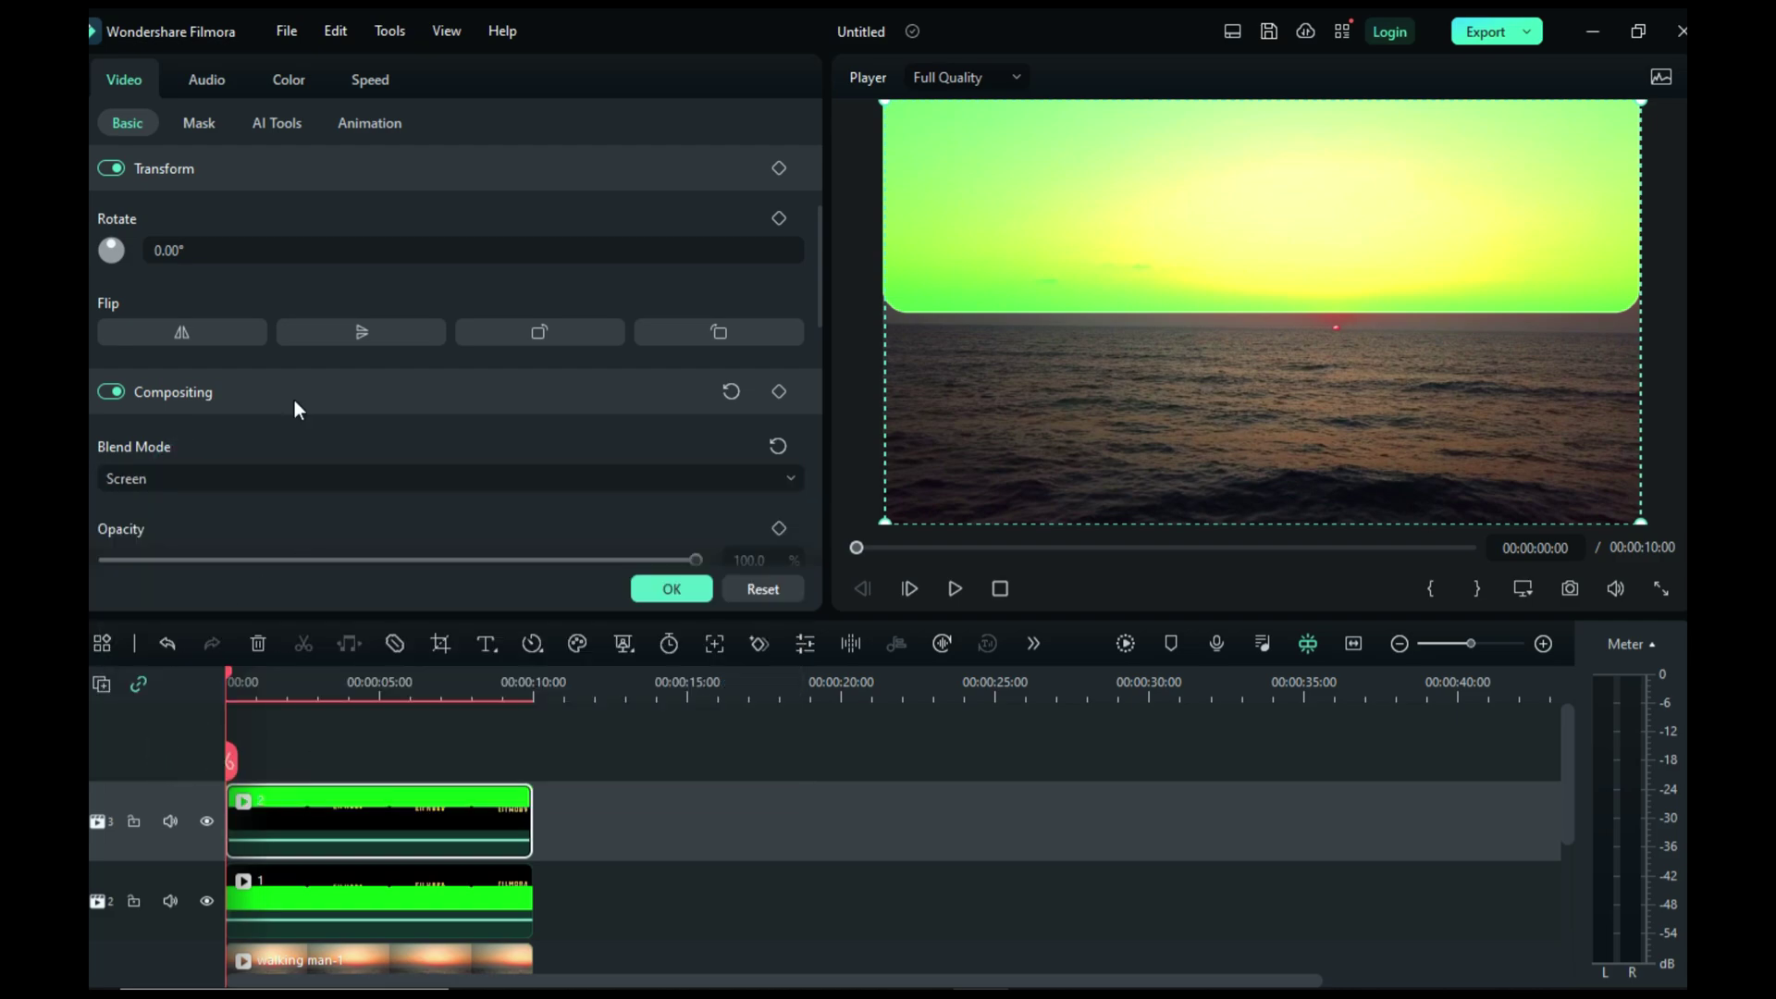
Step: Enable Chroma Key on clip 2 to remove its green area and play the combined result
{"action": "left_click", "coordinate": [277, 123]}
{"action": "left_click", "coordinate": [111, 168]}
{"action": "key", "text": "space"}
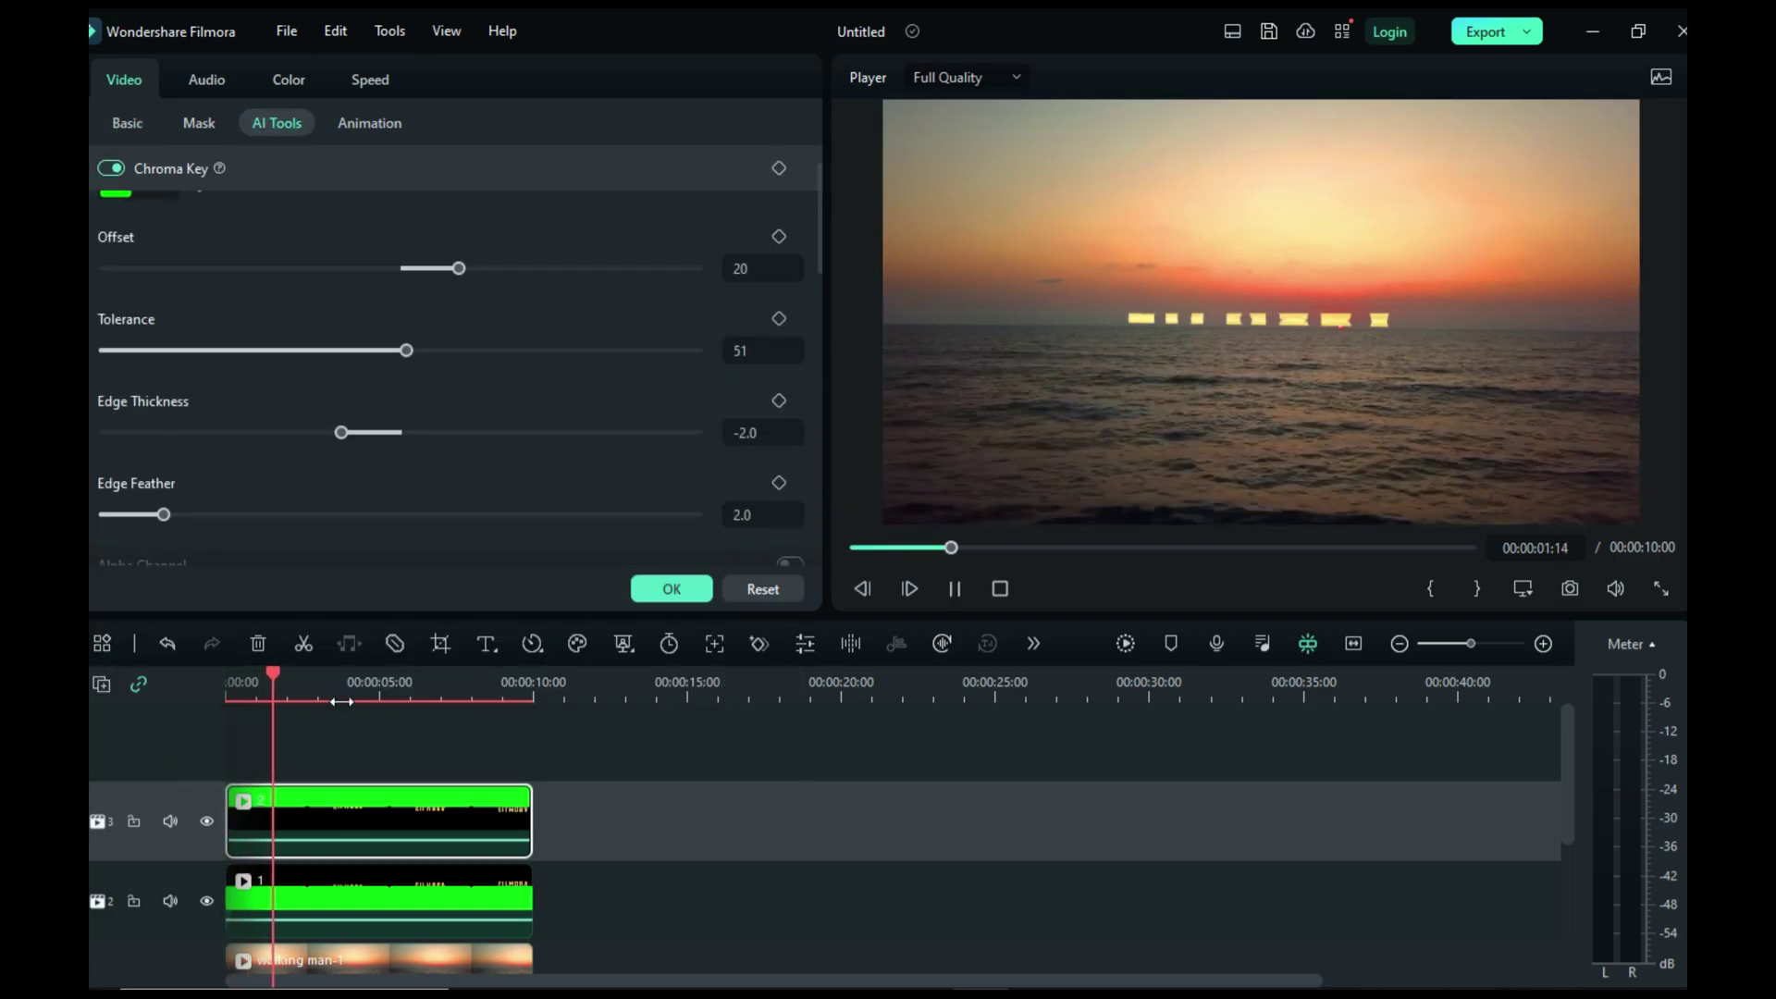